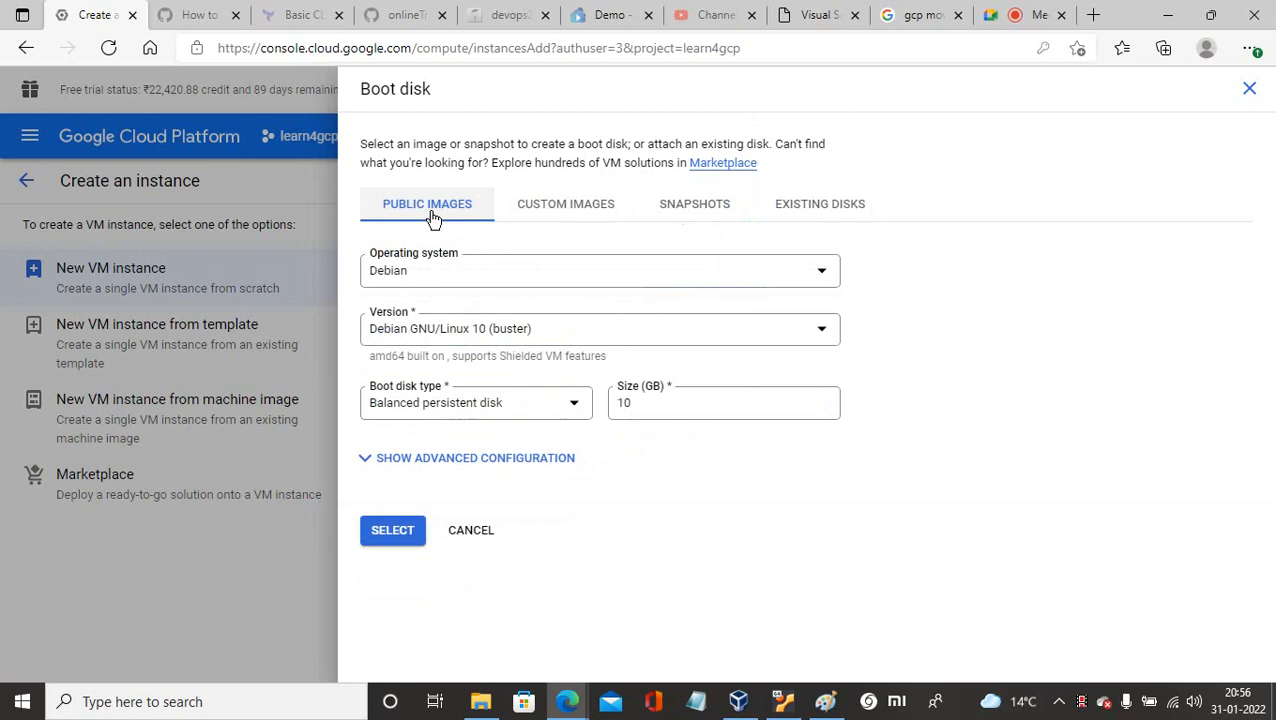
Step: Review the custom image and snapshot sources for the boot disk, including the advanced configuration of the snapshot source
{"action": "left_click", "coordinate": [463, 533]}
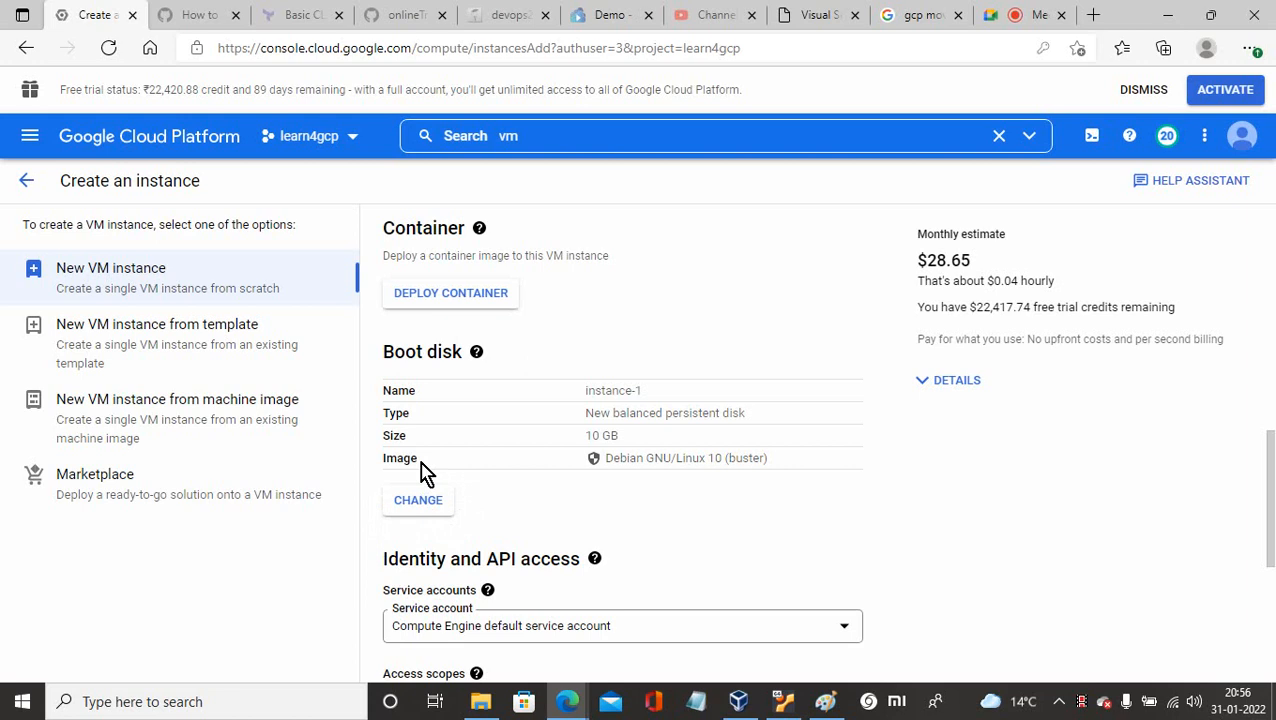
{"action": "left_click", "coordinate": [418, 500]}
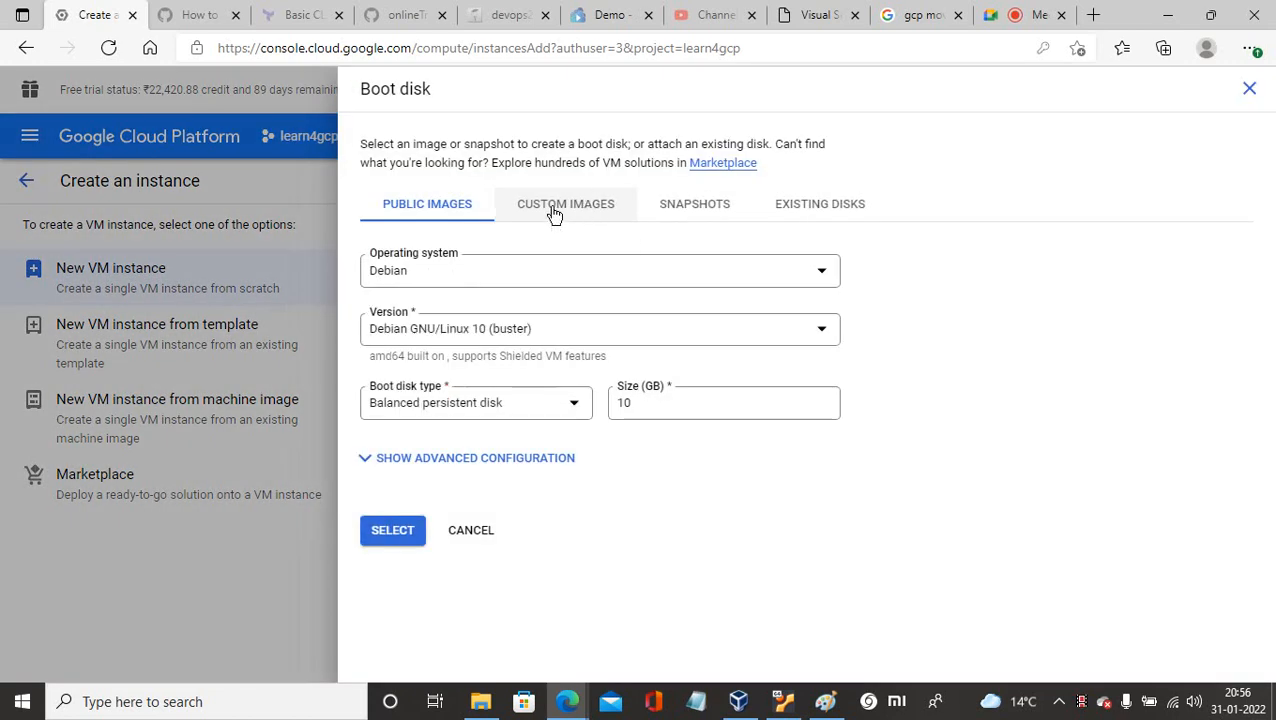
{"action": "left_click", "coordinate": [555, 212]}
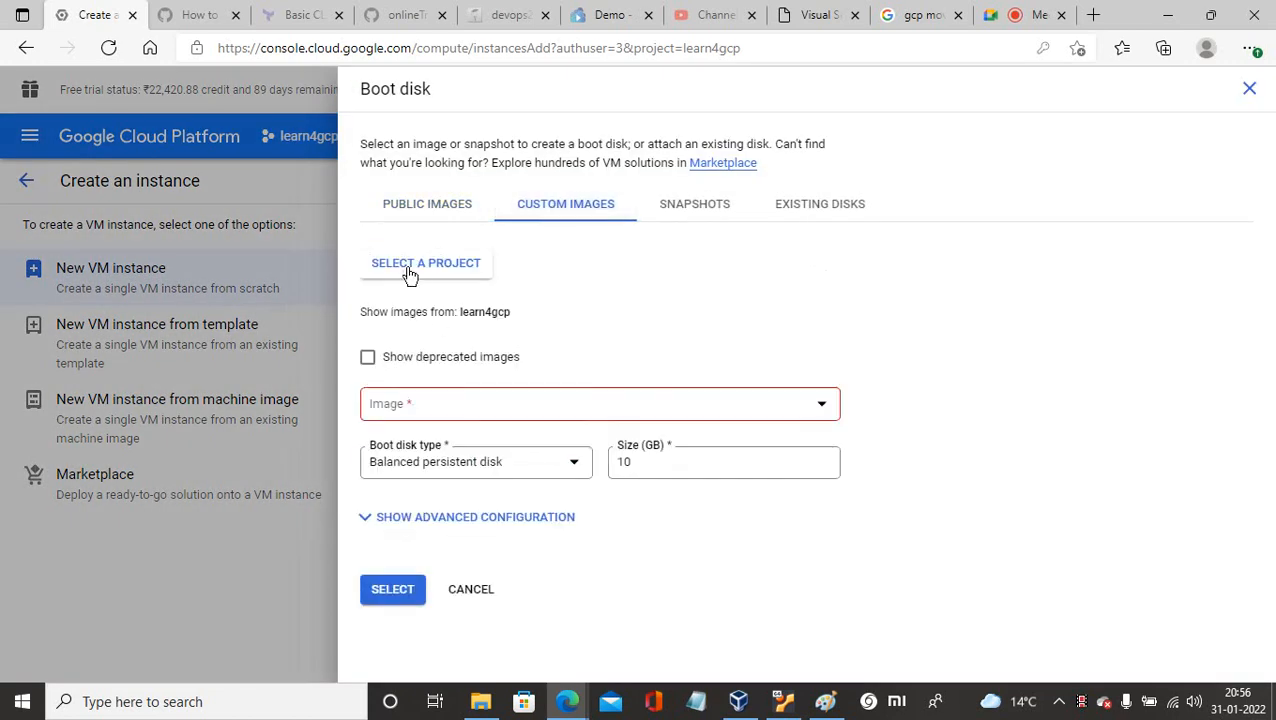
{"action": "left_click", "coordinate": [706, 213]}
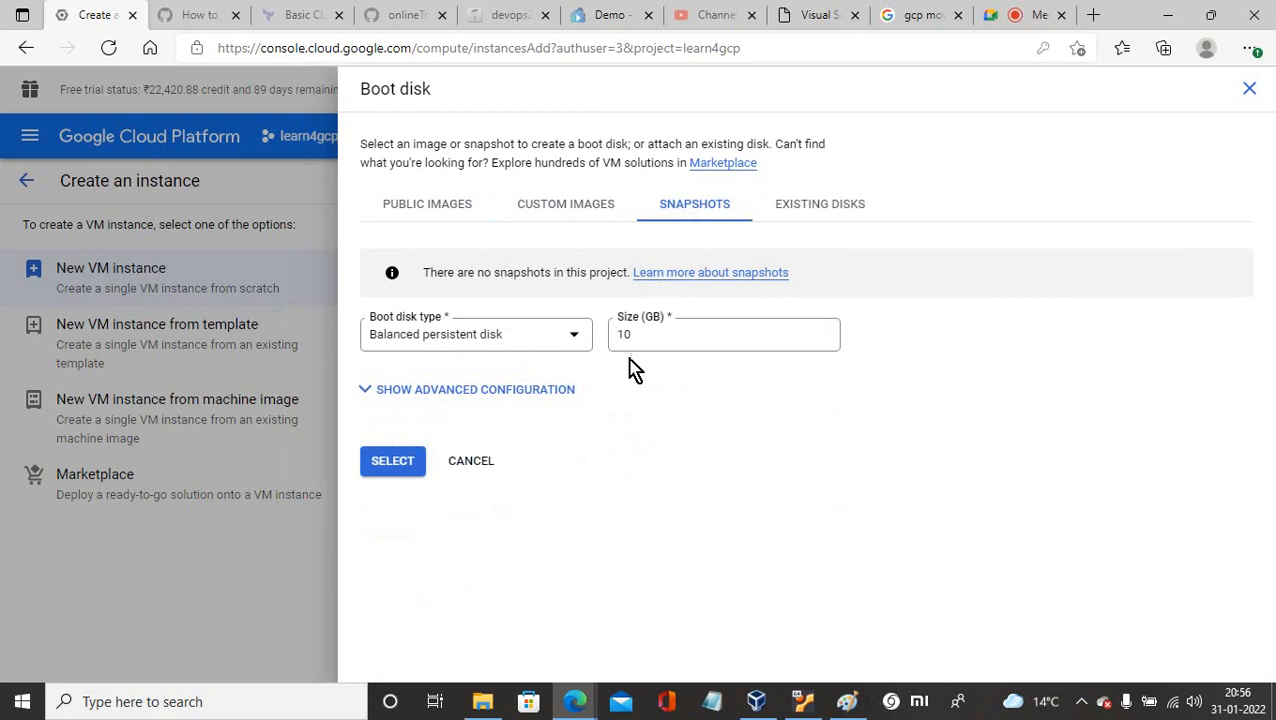
{"action": "left_click", "coordinate": [415, 400]}
{"action": "scroll", "coordinate": [419, 404], "scroll_direction": "down", "scroll_amount": 3}
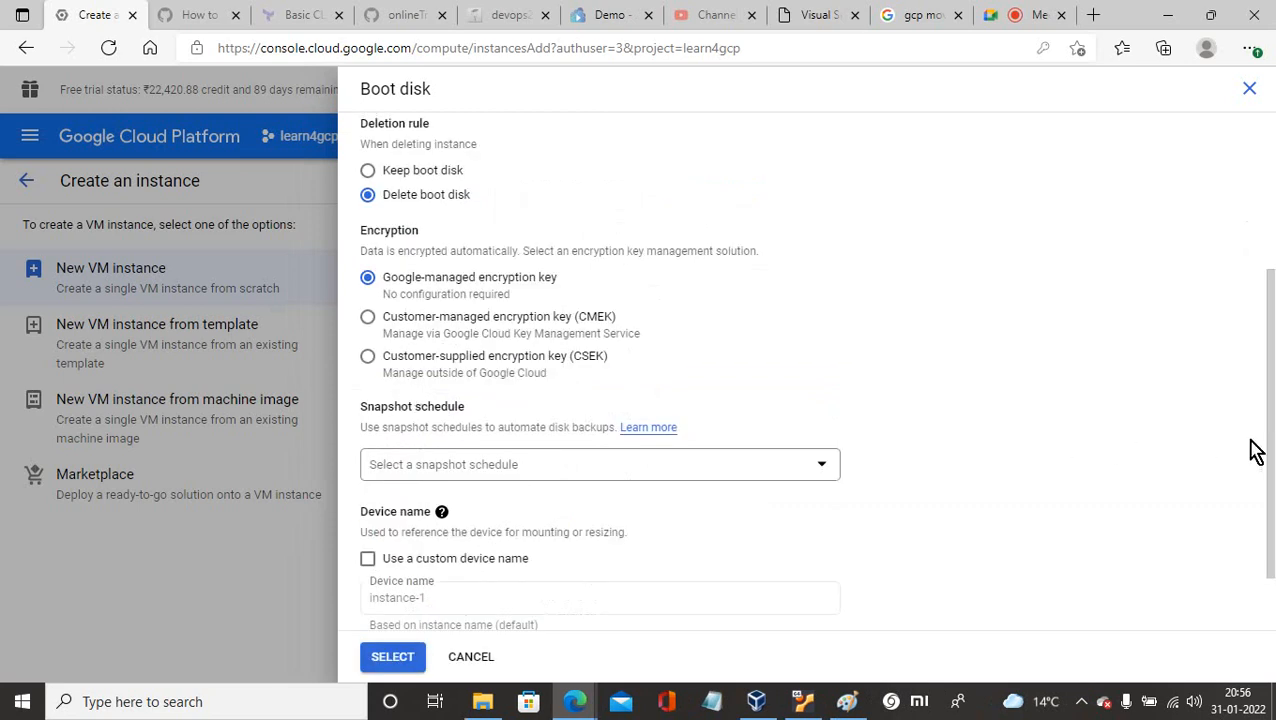
{"action": "left_click_drag", "start_coordinate": [1270, 467], "coordinate": [1239, 288]}
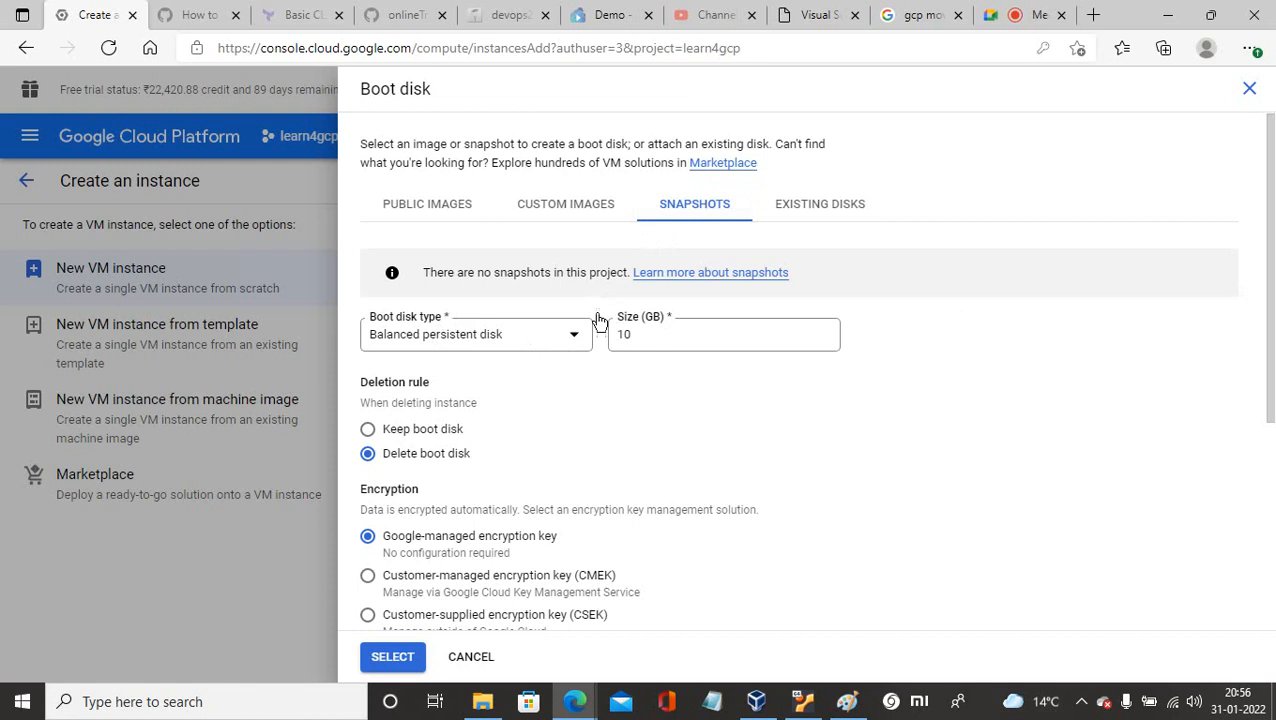
Step: Change the boot disk type to Extreme persistent disk, trying a size of 100 GB and then setting 500 GB
{"action": "left_click", "coordinate": [572, 336]}
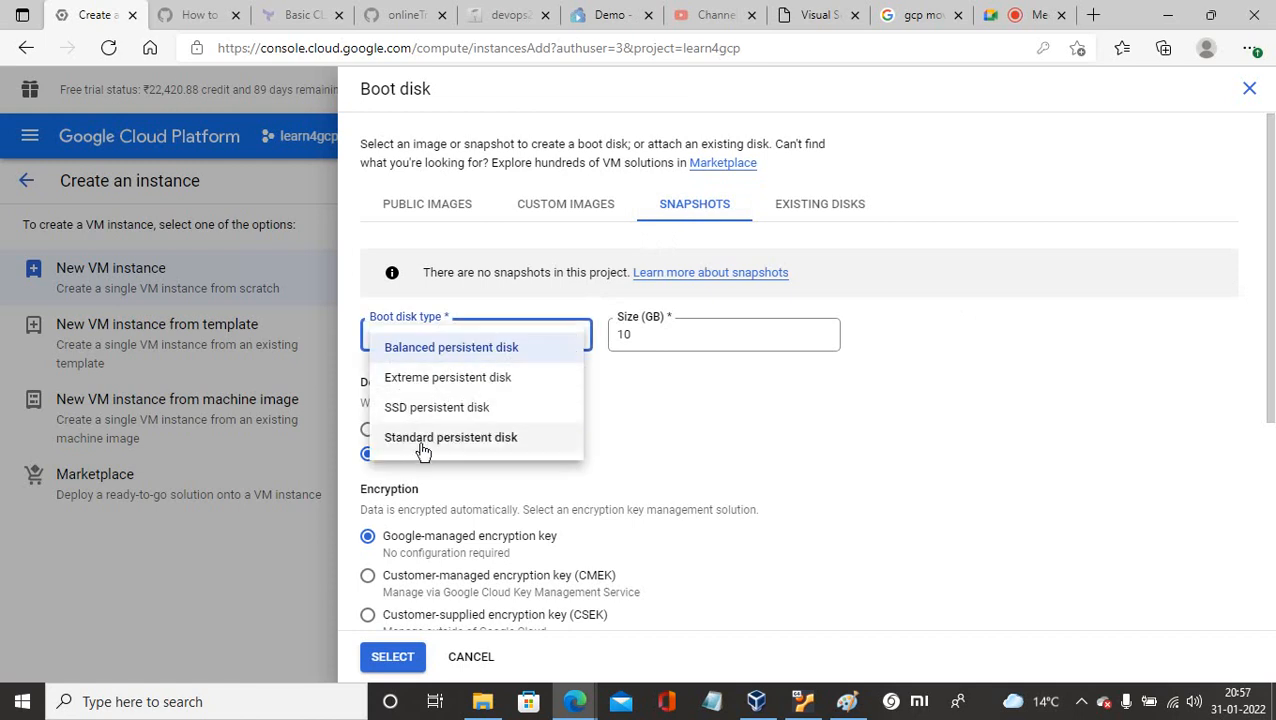
{"action": "left_click", "coordinate": [428, 377]}
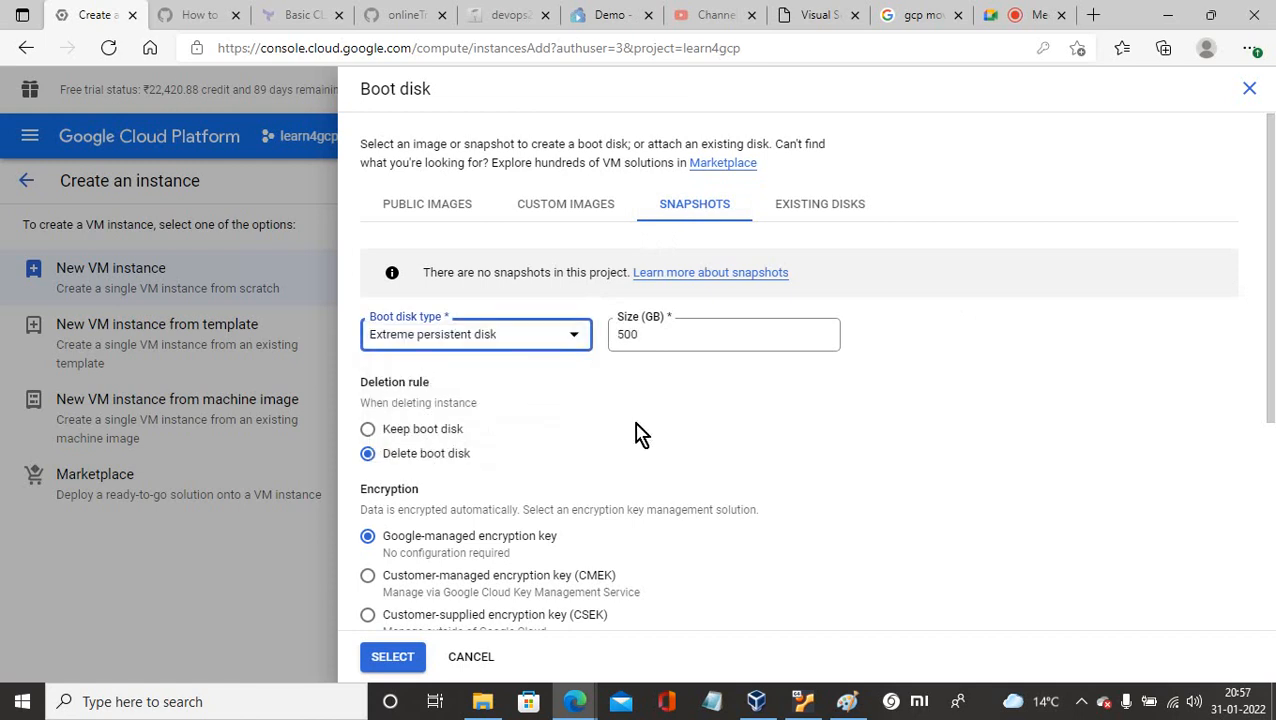
{"action": "left_click_drag", "start_coordinate": [641, 336], "coordinate": [618, 336]}
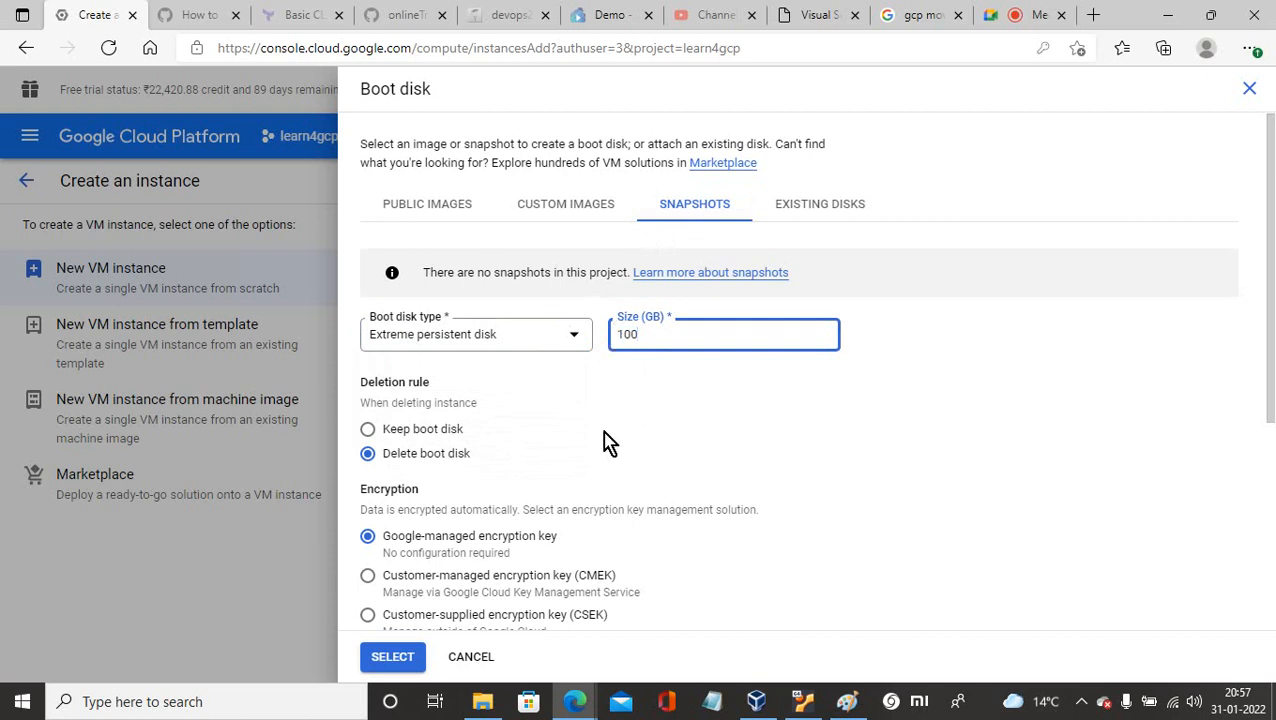
{"action": "left_click", "coordinate": [400, 440]}
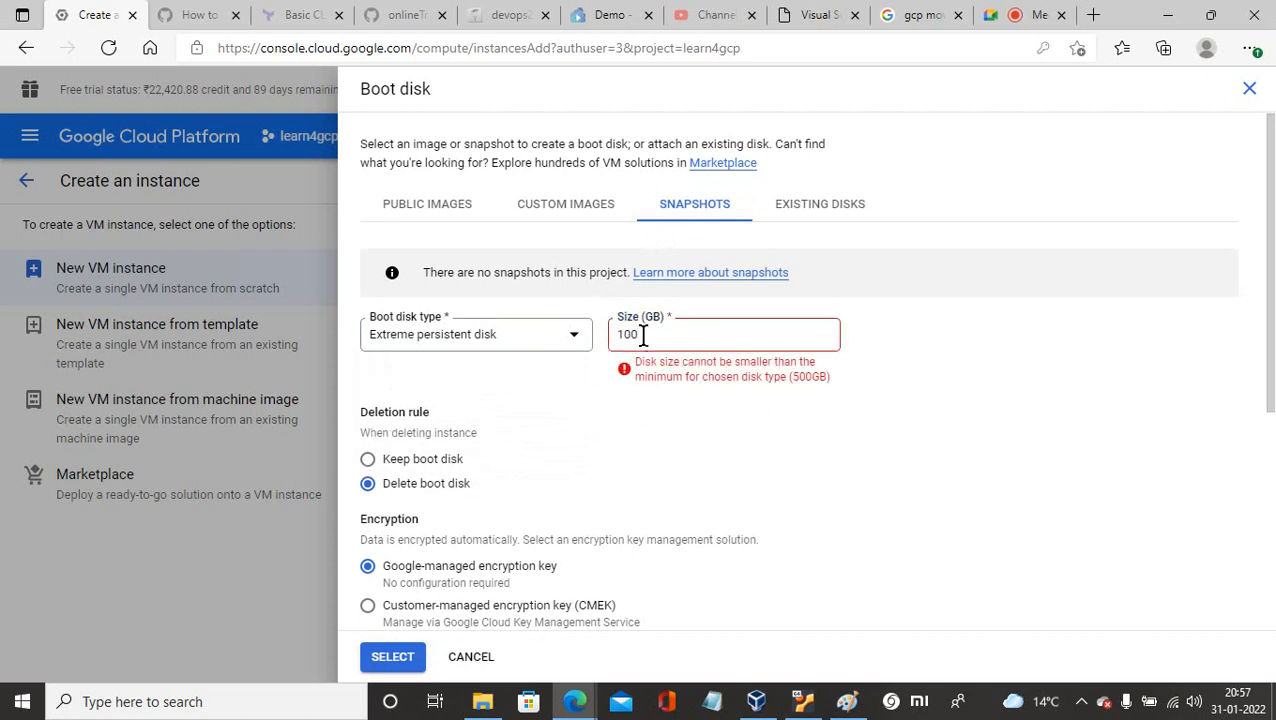
{"action": "left_click_drag", "start_coordinate": [643, 336], "coordinate": [613, 336]}
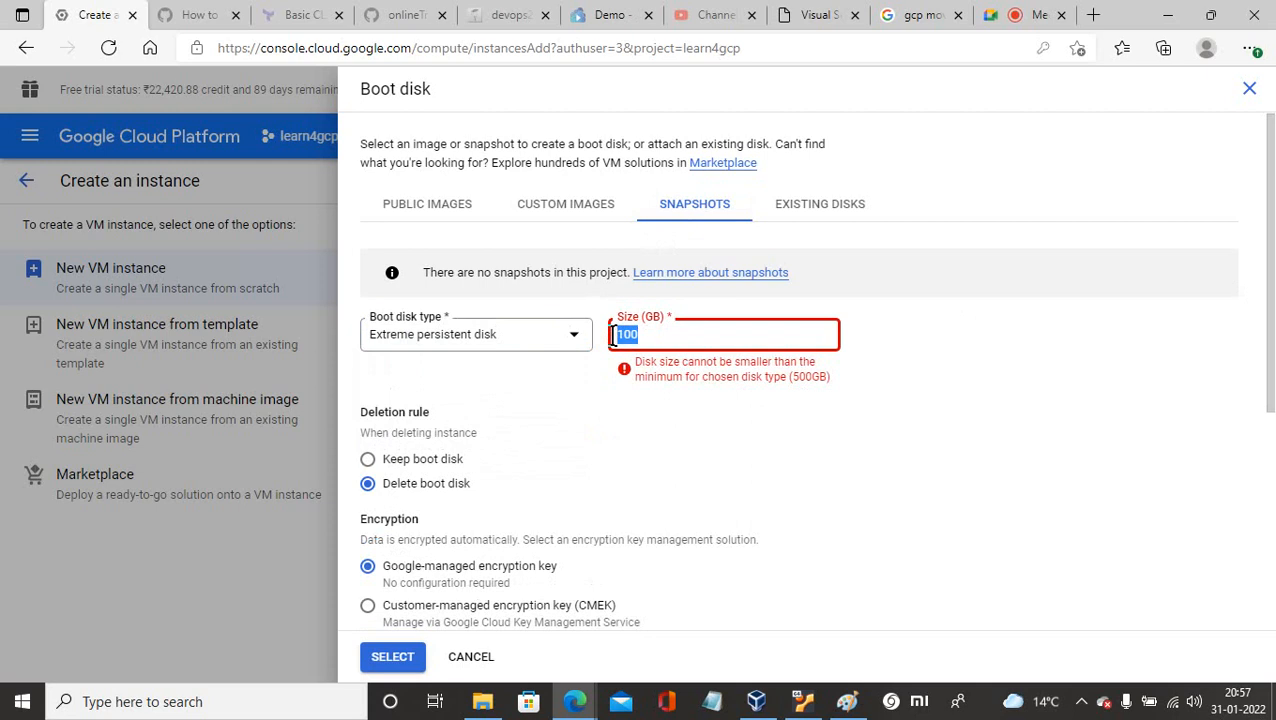
{"action": "type", "text": "500"}
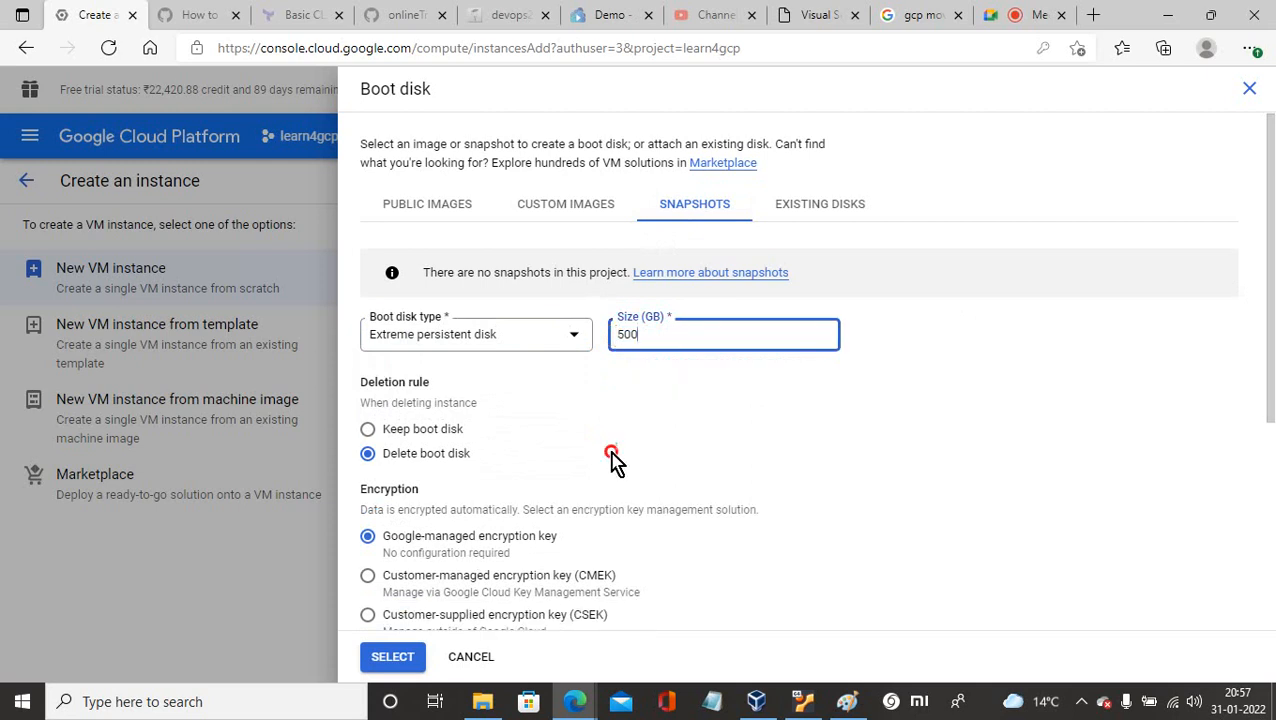
{"action": "left_click", "coordinate": [378, 468]}
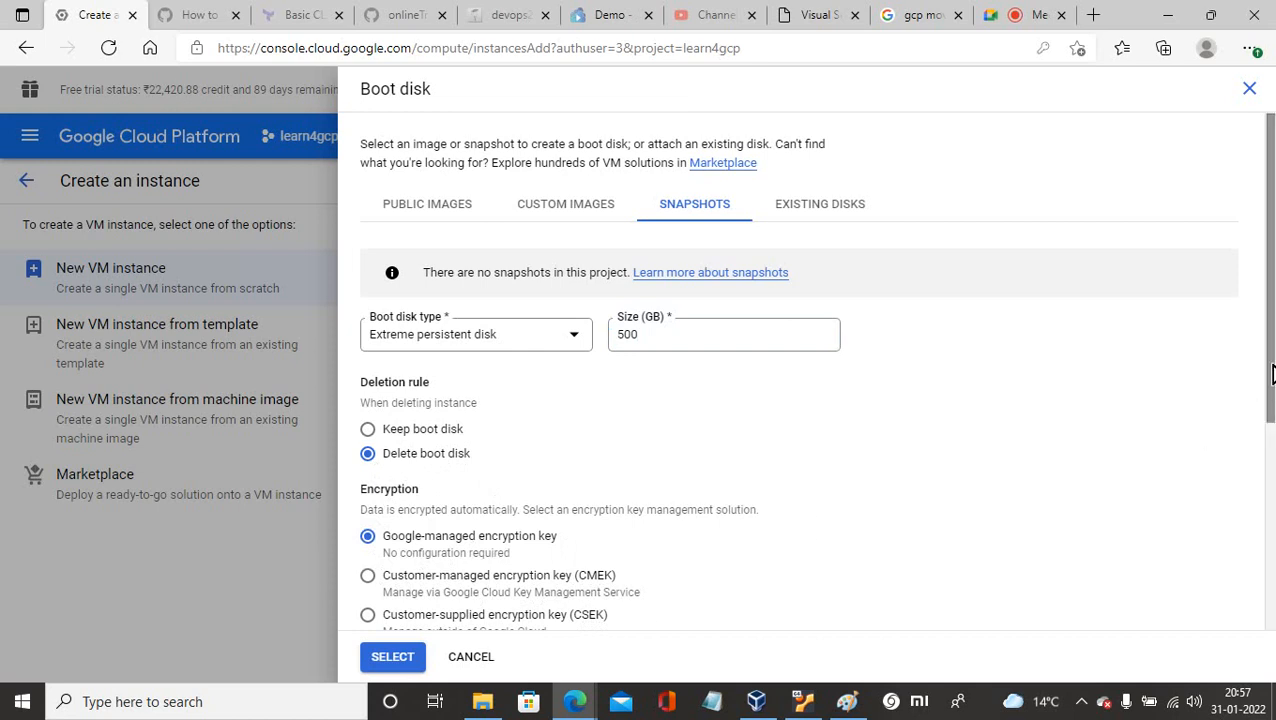
Step: Try the customer-managed (CMEK) and customer-supplied (CSEK) encryption options, then return the boot disk to the Google-managed encryption key
{"action": "left_click_drag", "start_coordinate": [1272, 373], "coordinate": [1272, 458]}
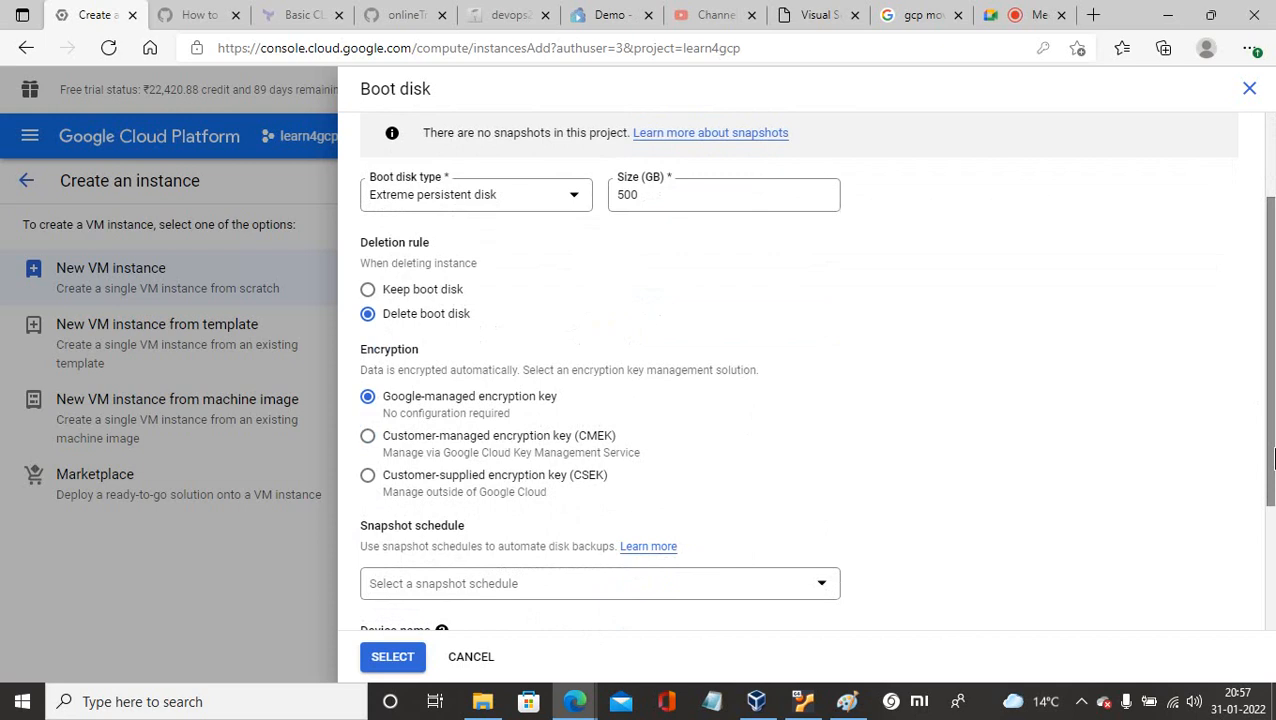
{"action": "left_click", "coordinate": [368, 437]}
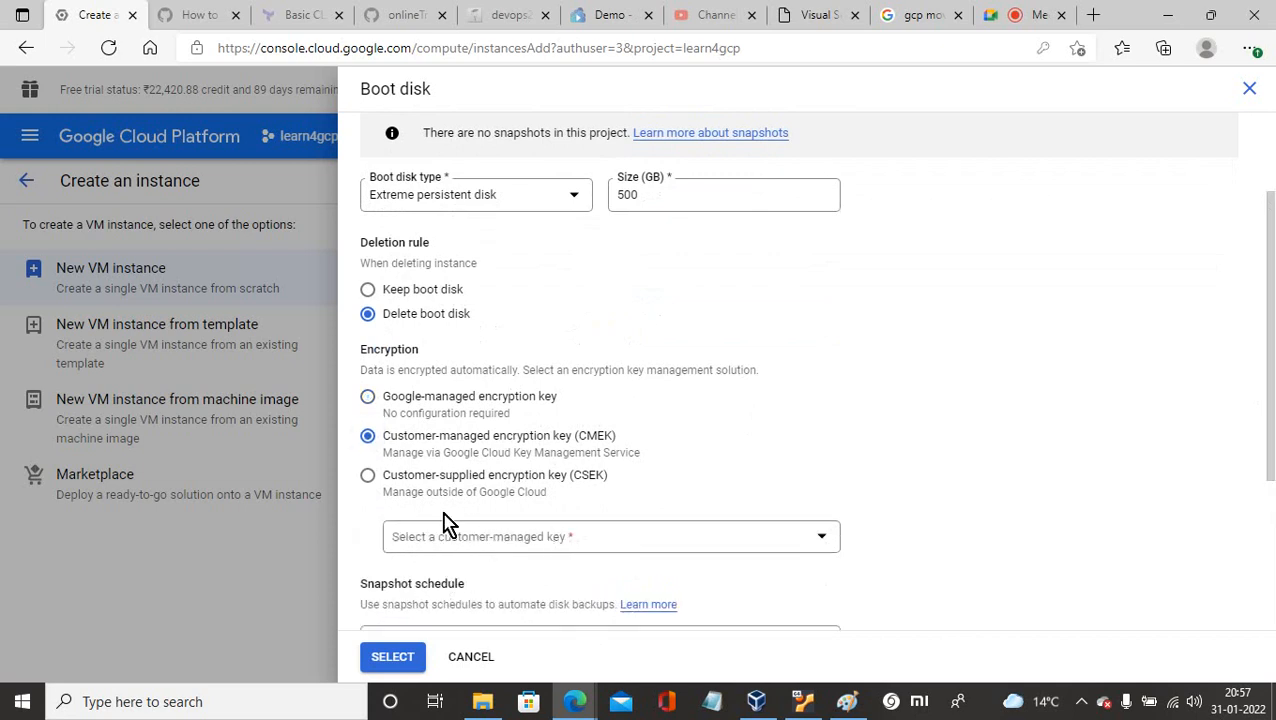
{"action": "left_click", "coordinate": [368, 476]}
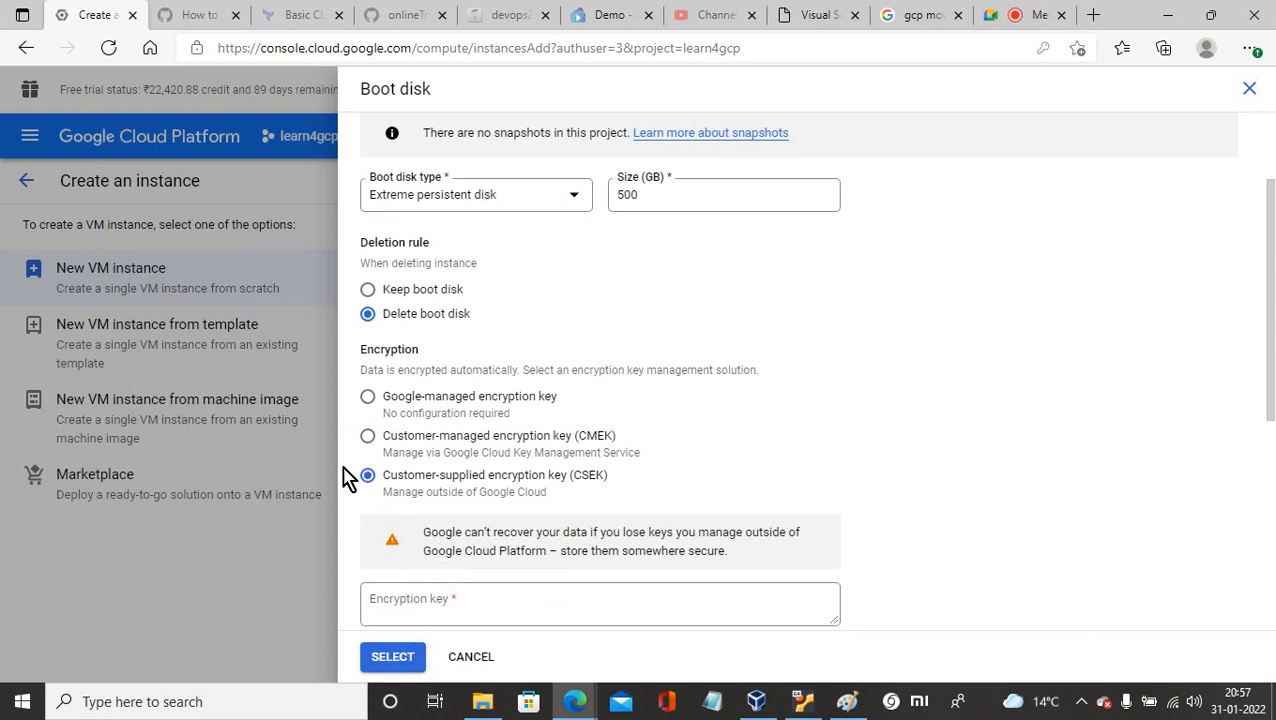
{"action": "left_click", "coordinate": [368, 400]}
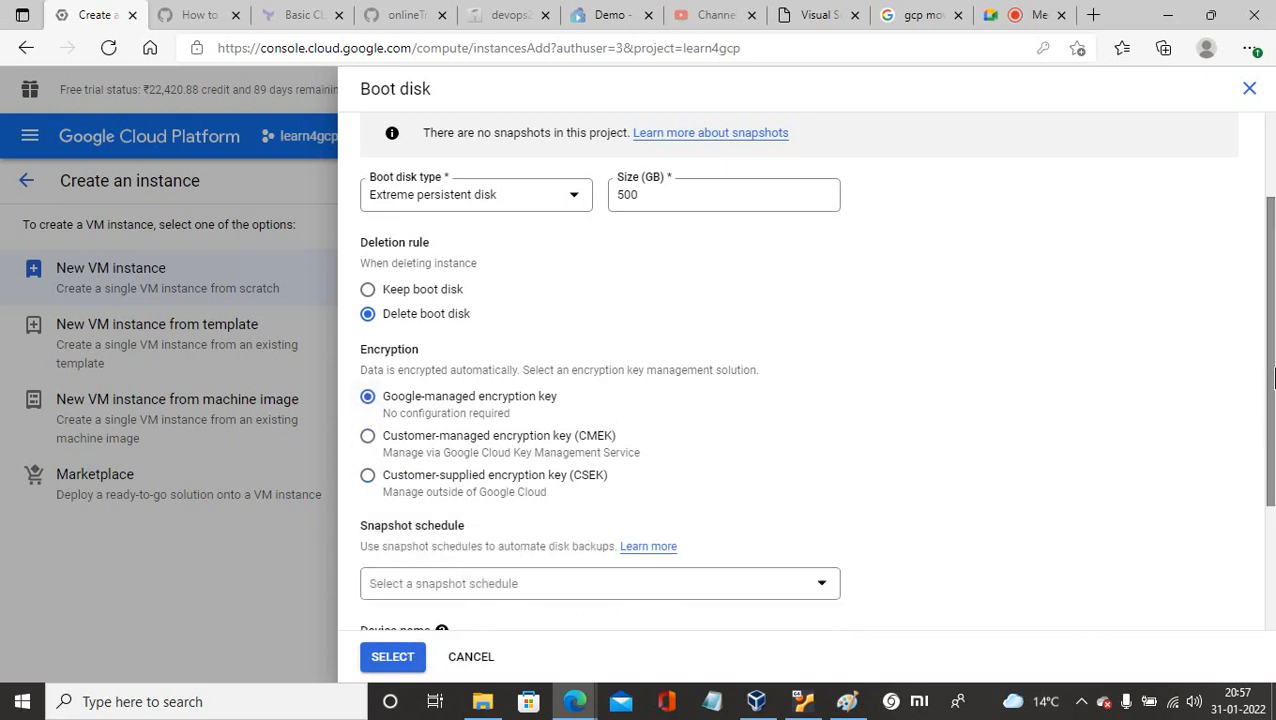
Step: Enable a custom device name and check the available snapshot schedules, then discard the boot disk changes
{"action": "left_click_drag", "start_coordinate": [1270, 373], "coordinate": [1272, 497]}
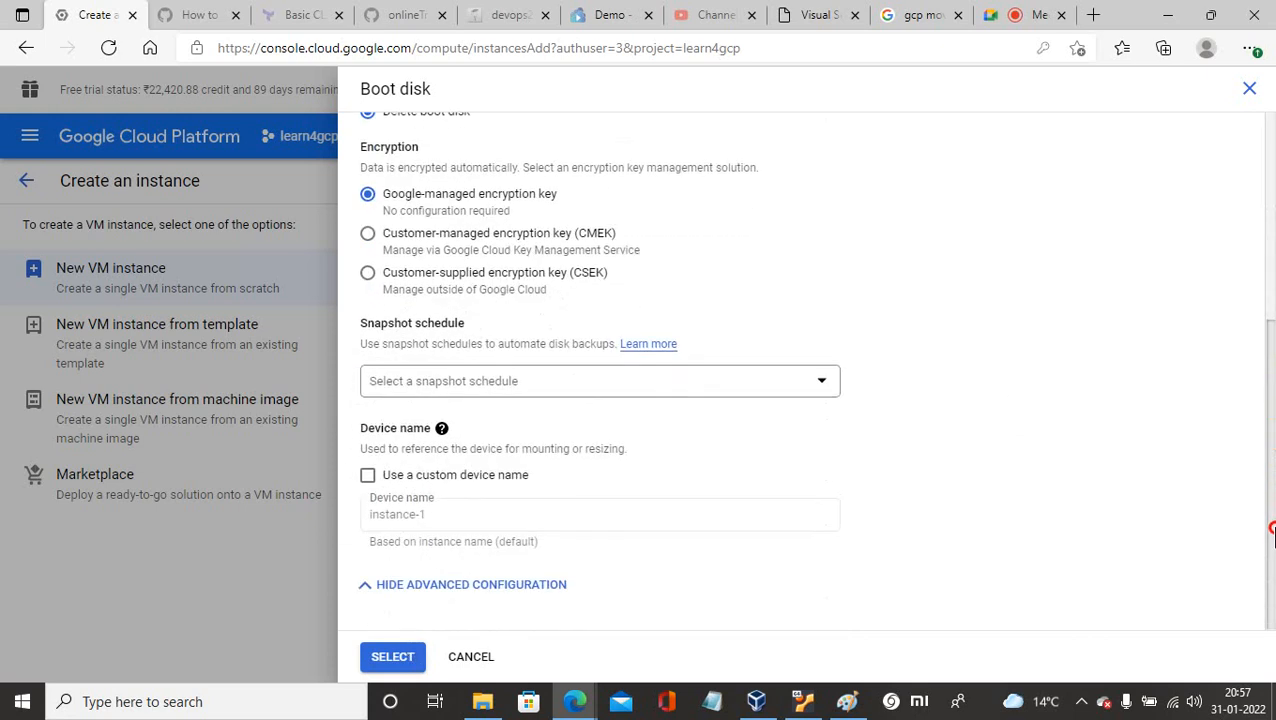
{"action": "left_click", "coordinate": [367, 477]}
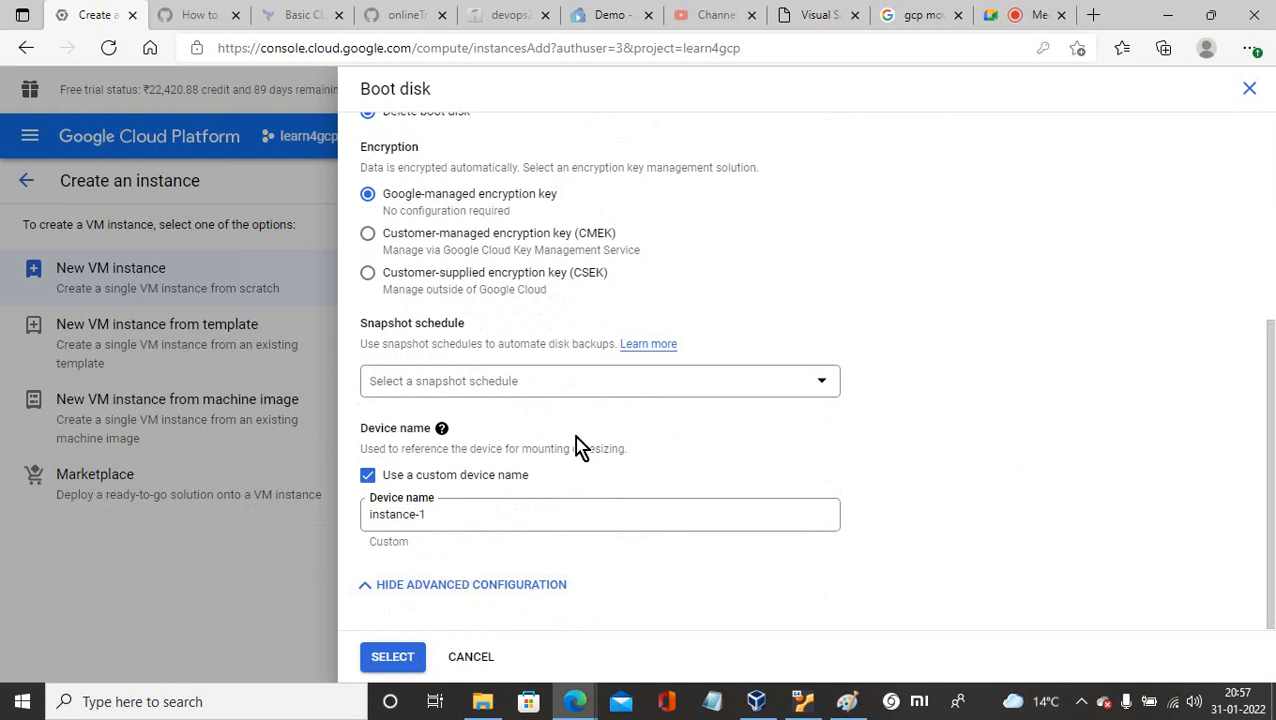
{"action": "left_click", "coordinate": [561, 380]}
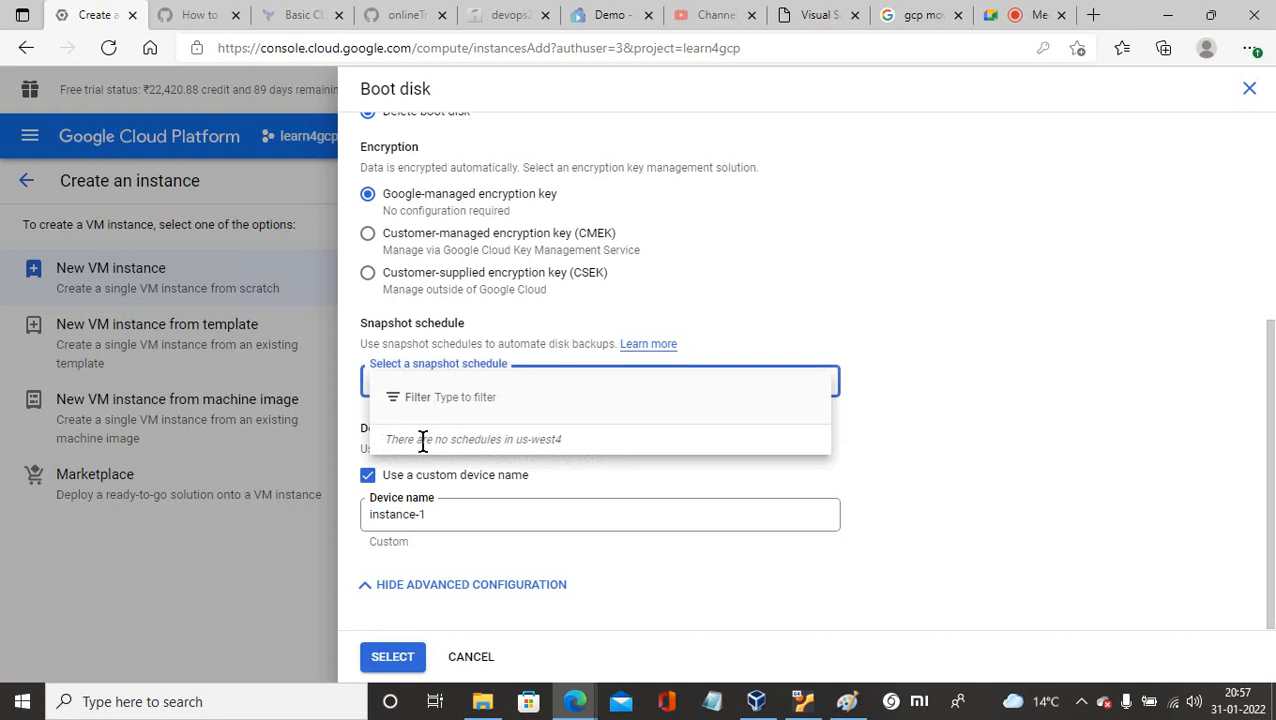
{"action": "left_click", "coordinate": [918, 388]}
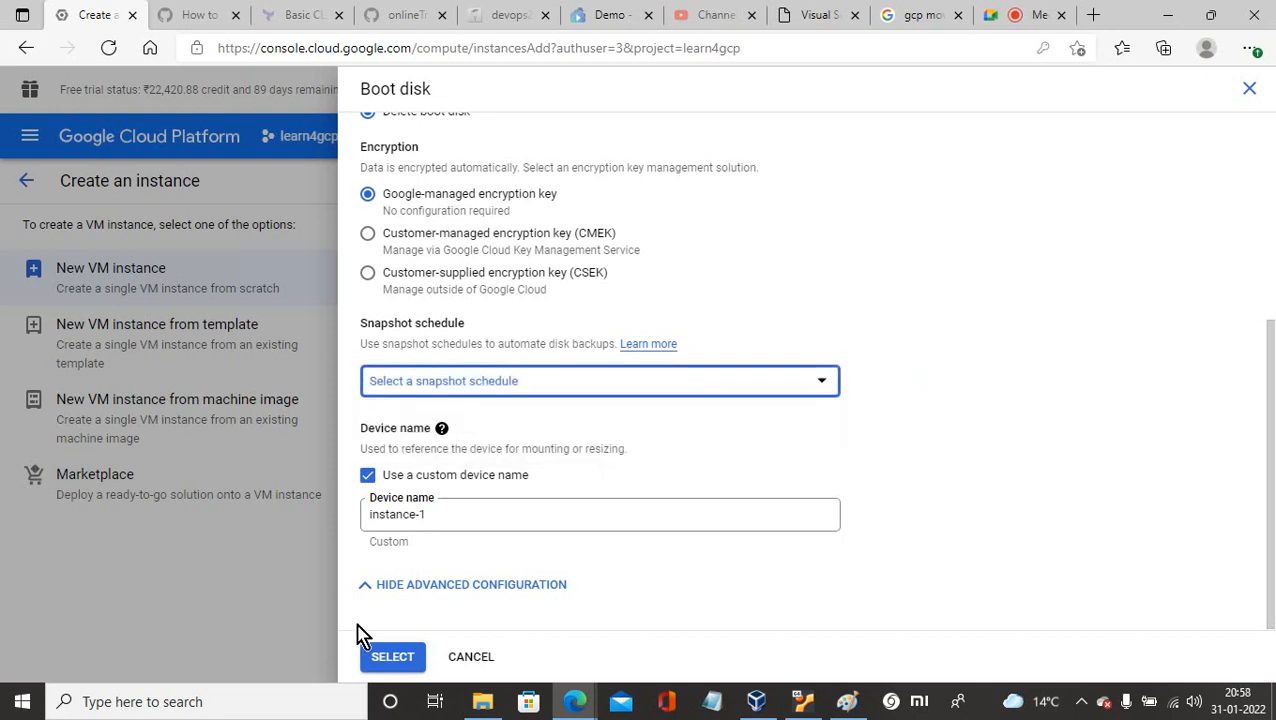
{"action": "left_click", "coordinate": [471, 657]}
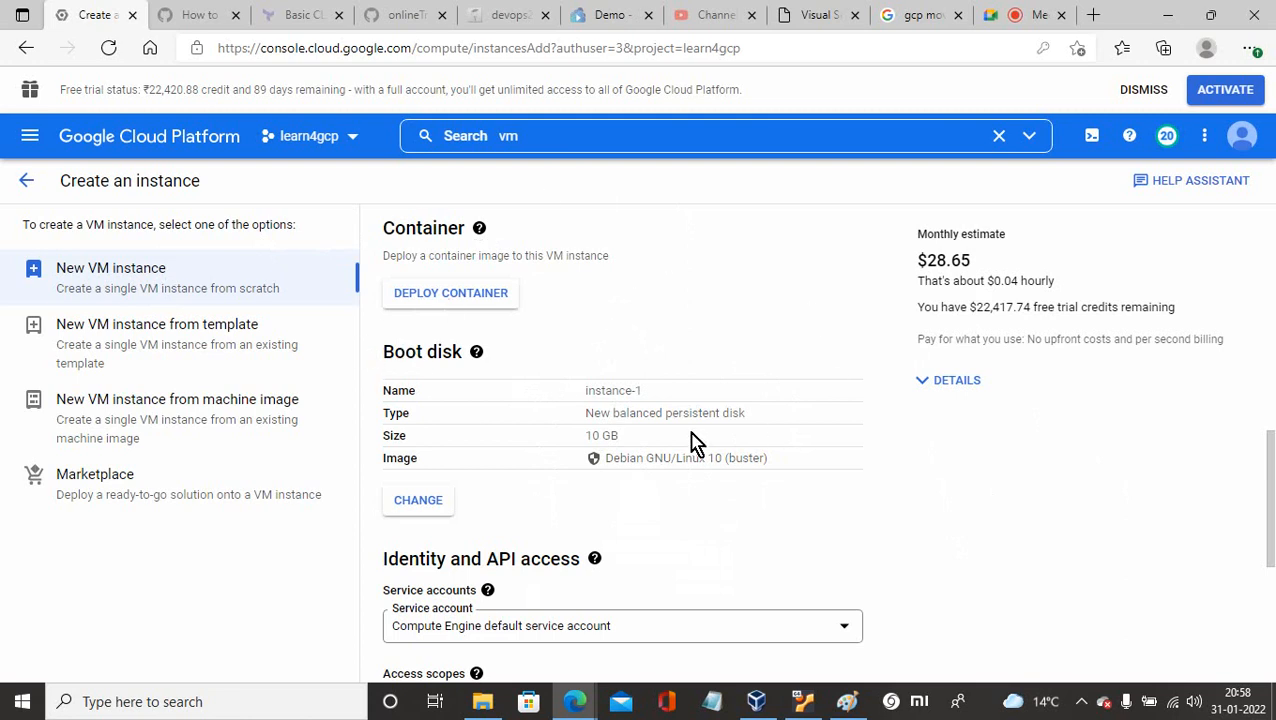
Step: Review the boot disk options for existing disks, snapshots, custom images and public images, then leave without changing anything
{"action": "left_click", "coordinate": [432, 513]}
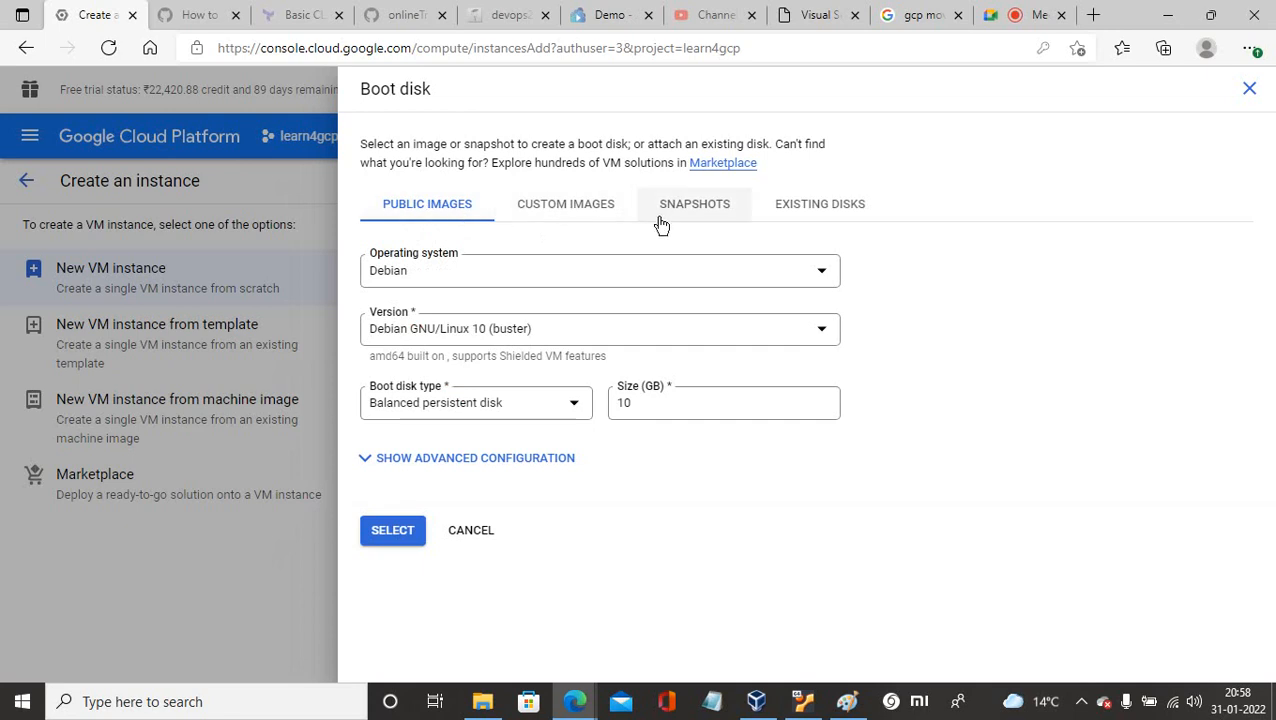
{"action": "left_click", "coordinate": [834, 213]}
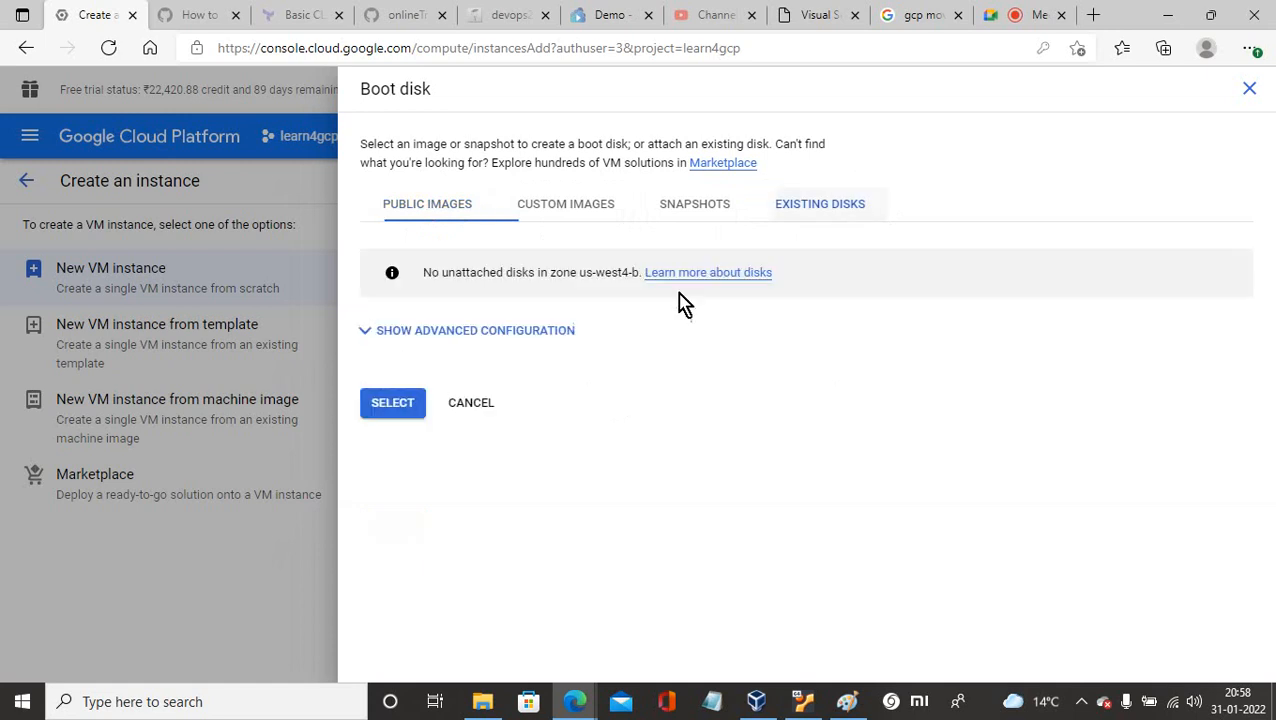
{"action": "left_click", "coordinate": [375, 342]}
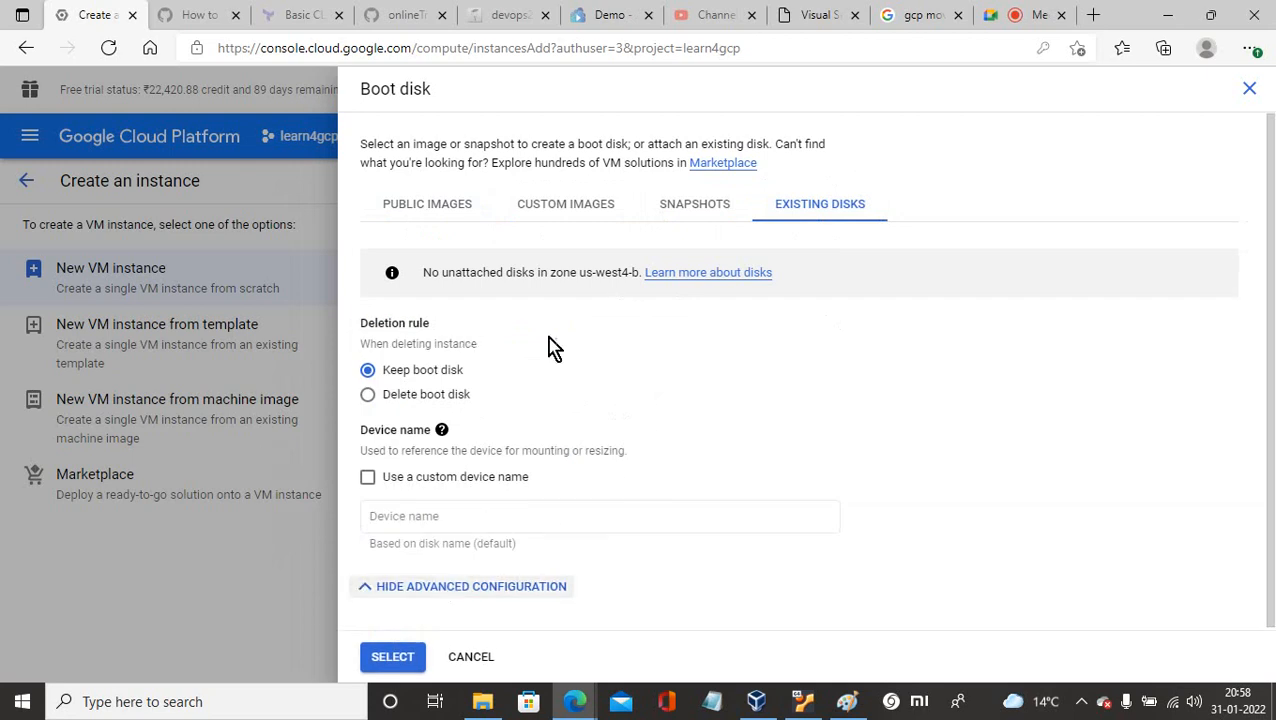
{"action": "left_click", "coordinate": [654, 210]}
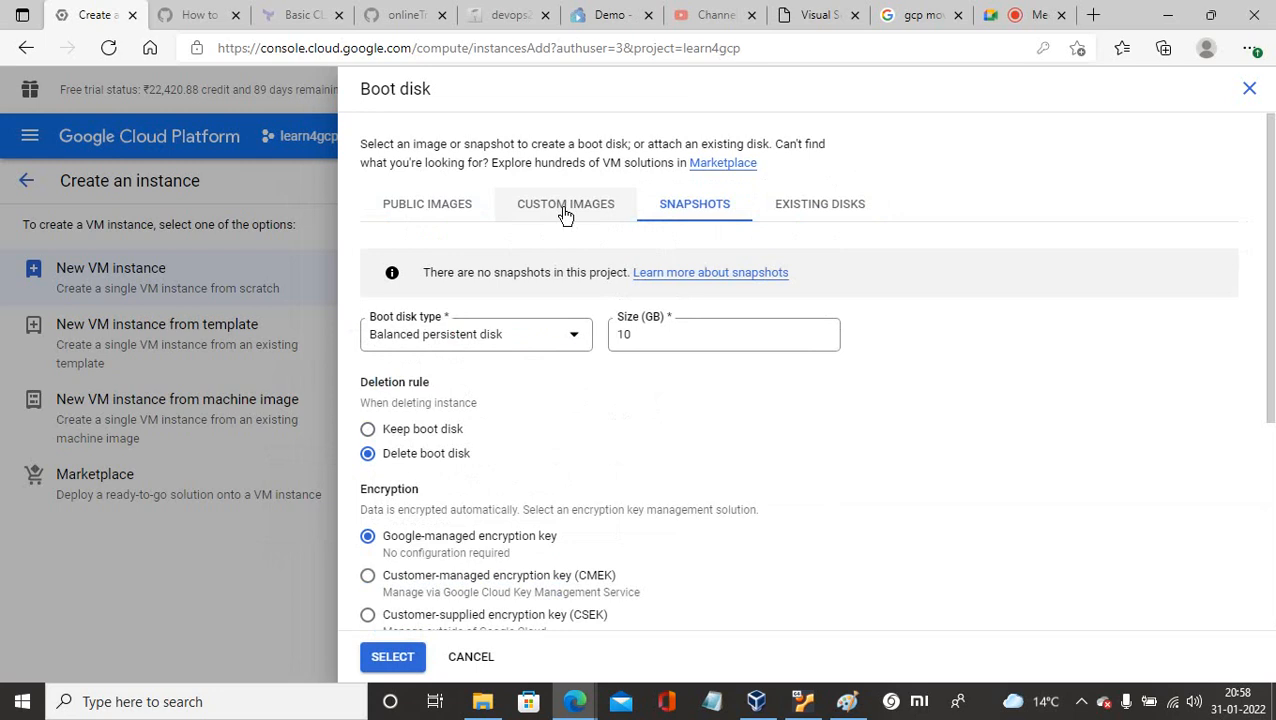
{"action": "left_click", "coordinate": [565, 212]}
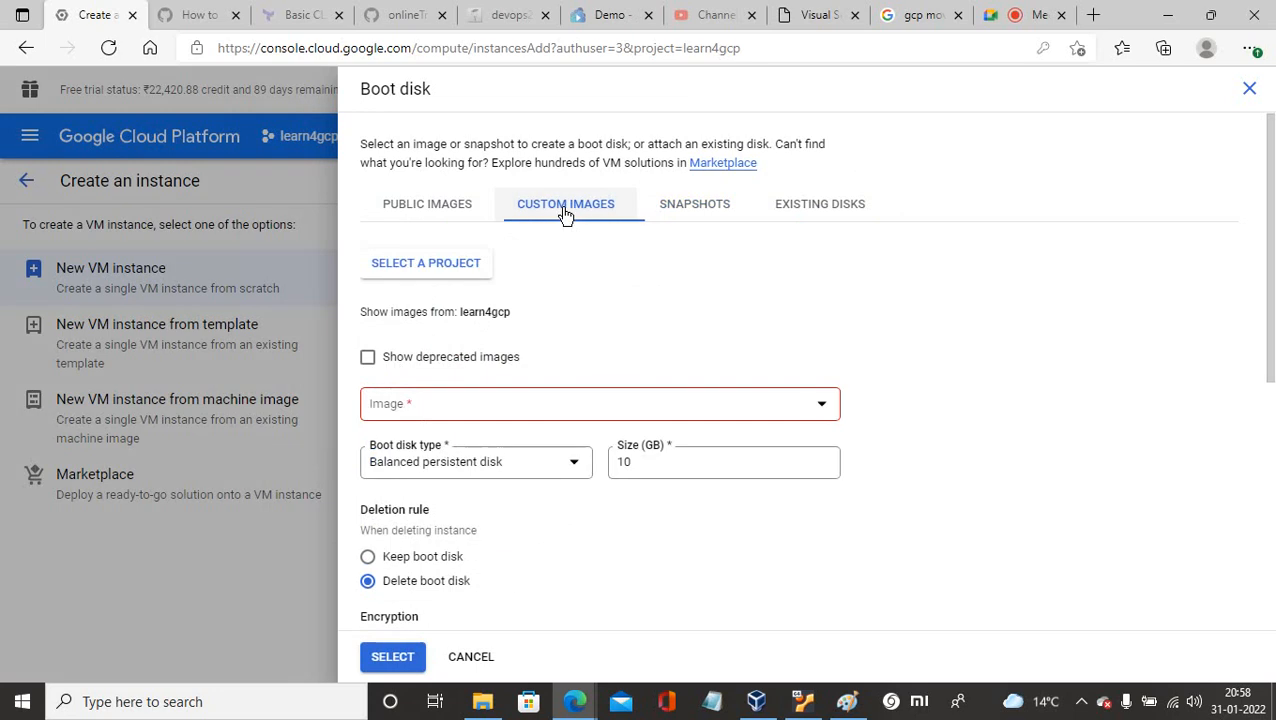
{"action": "left_click", "coordinate": [443, 212]}
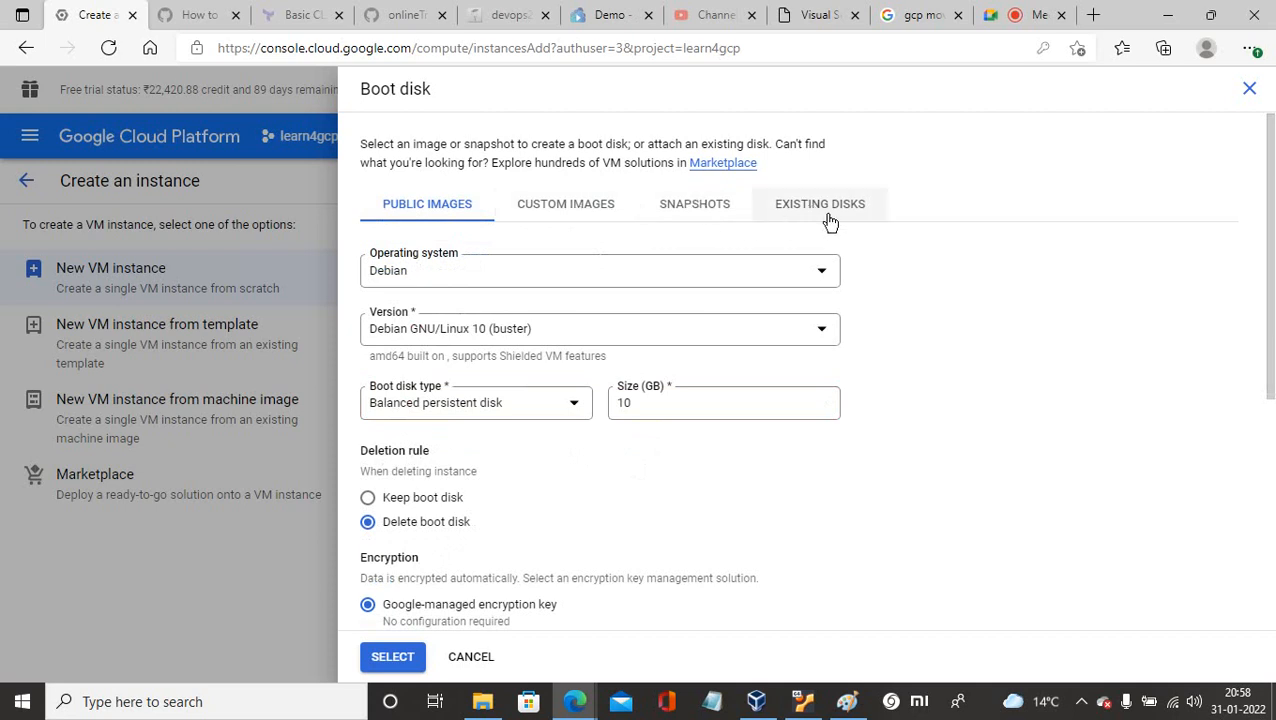
{"action": "left_click", "coordinate": [471, 657]}
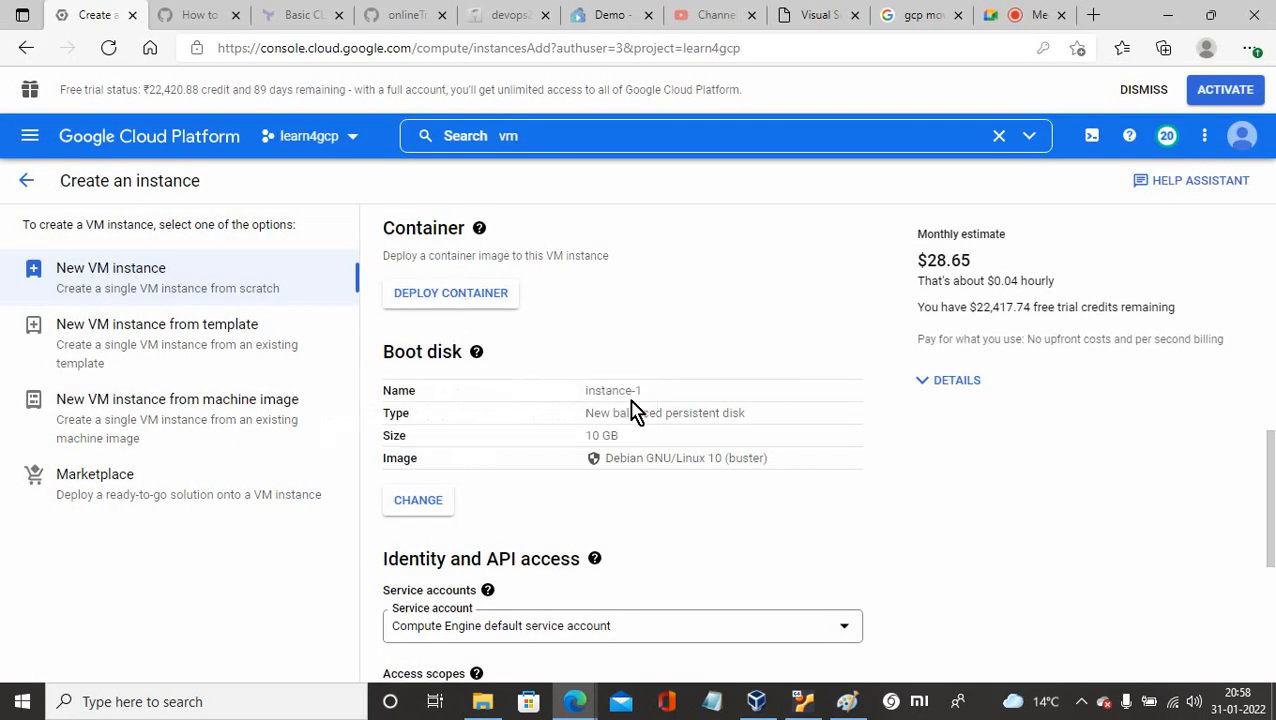
Step: Choose the Windows Server public image for the instance's boot disk and set the disk size to 100 GB
{"action": "left_click", "coordinate": [428, 504]}
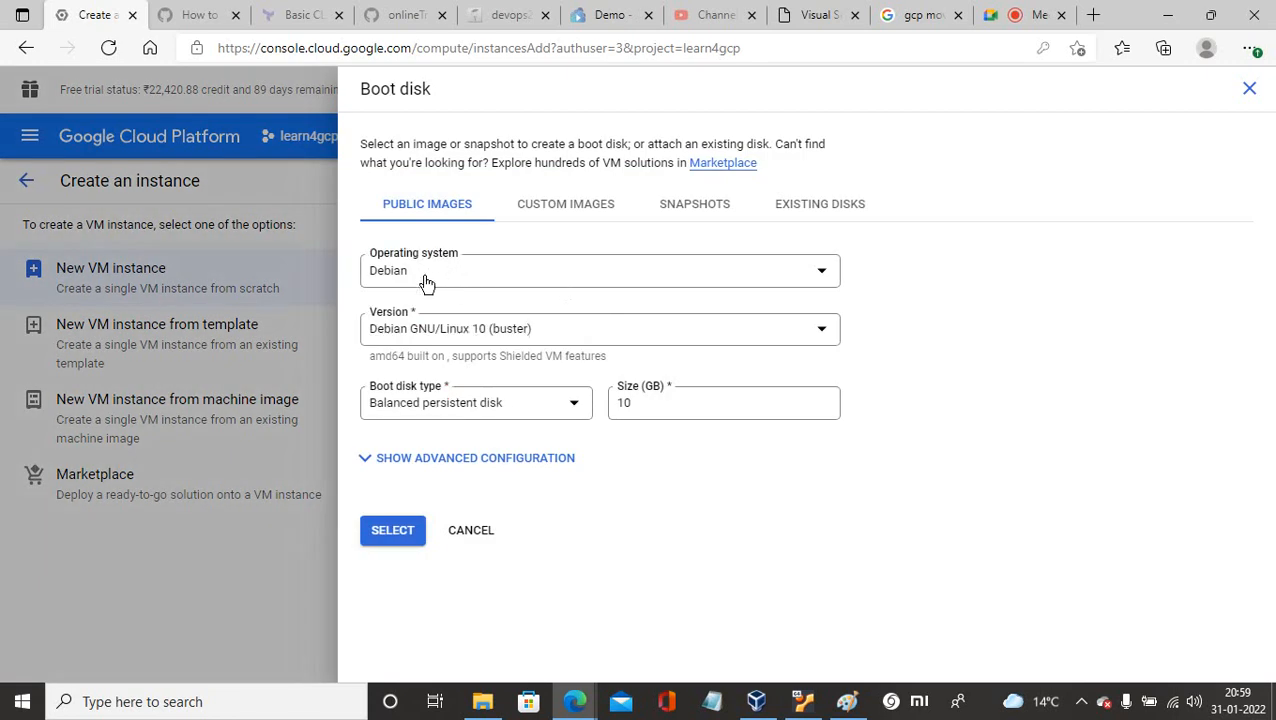
{"action": "left_click", "coordinate": [425, 280]}
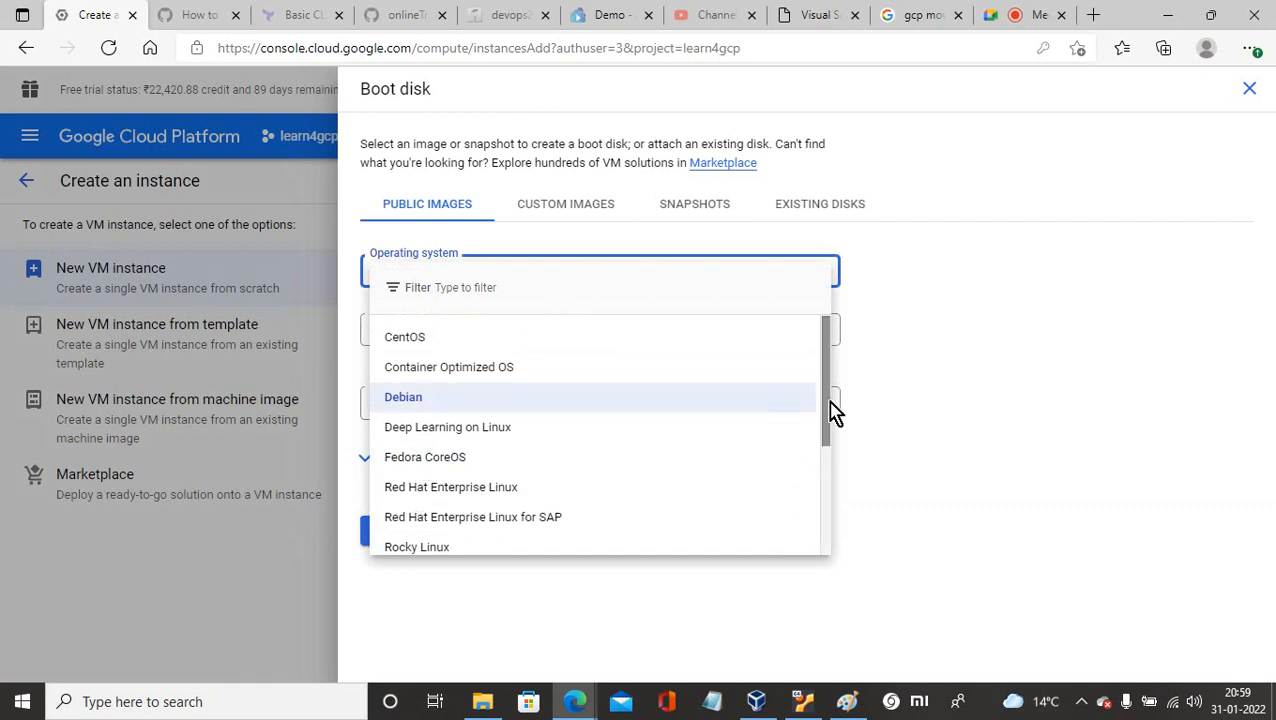
{"action": "left_click_drag", "start_coordinate": [826, 433], "coordinate": [817, 626]}
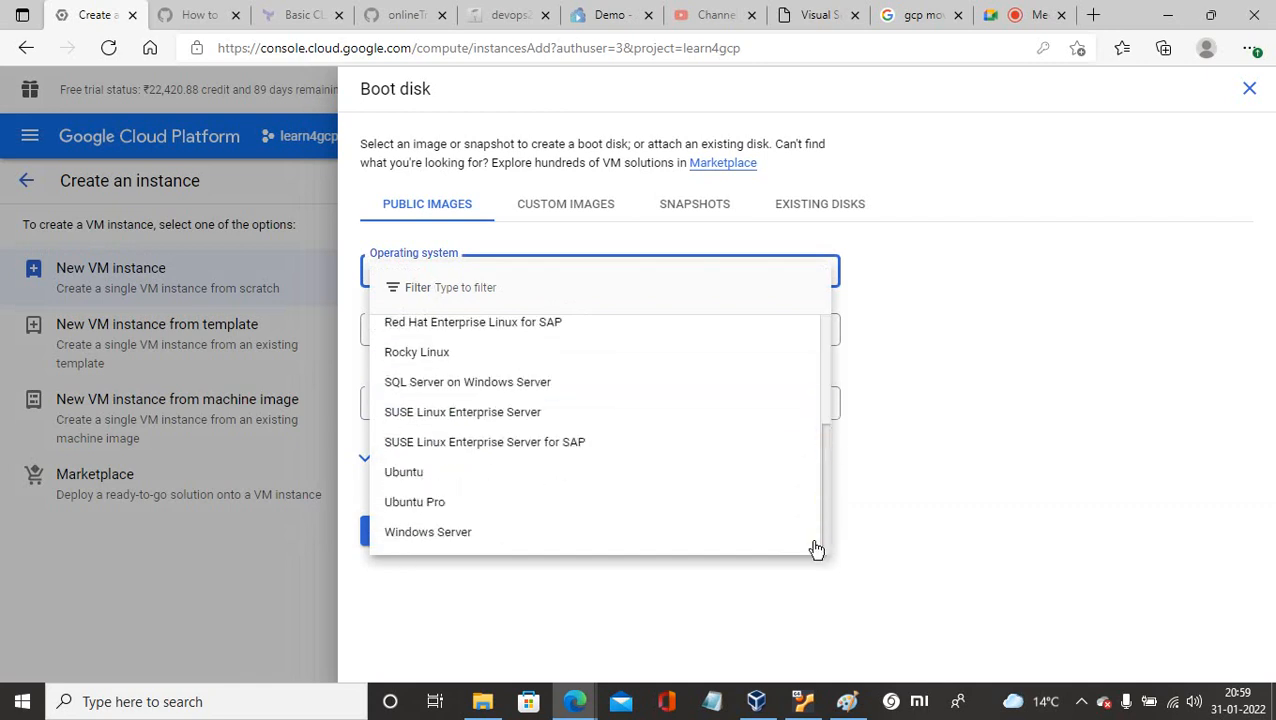
{"action": "left_click", "coordinate": [436, 534]}
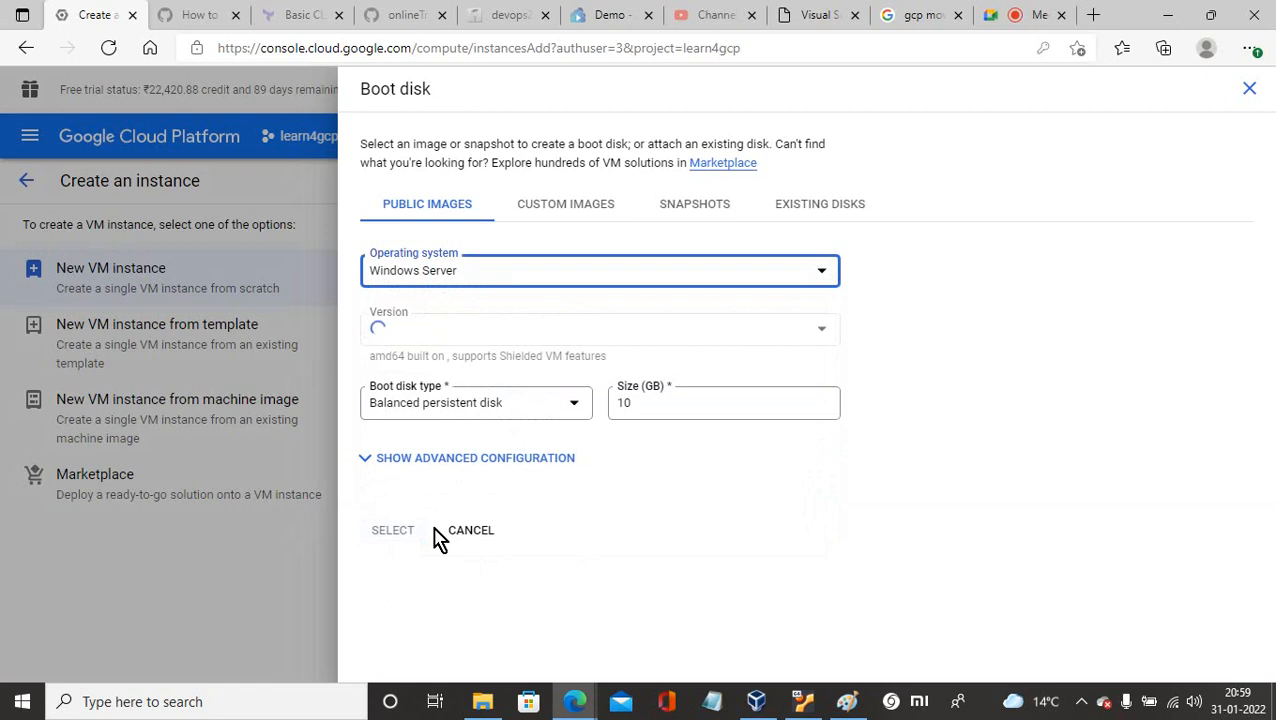
{"action": "left_click", "coordinate": [641, 402]}
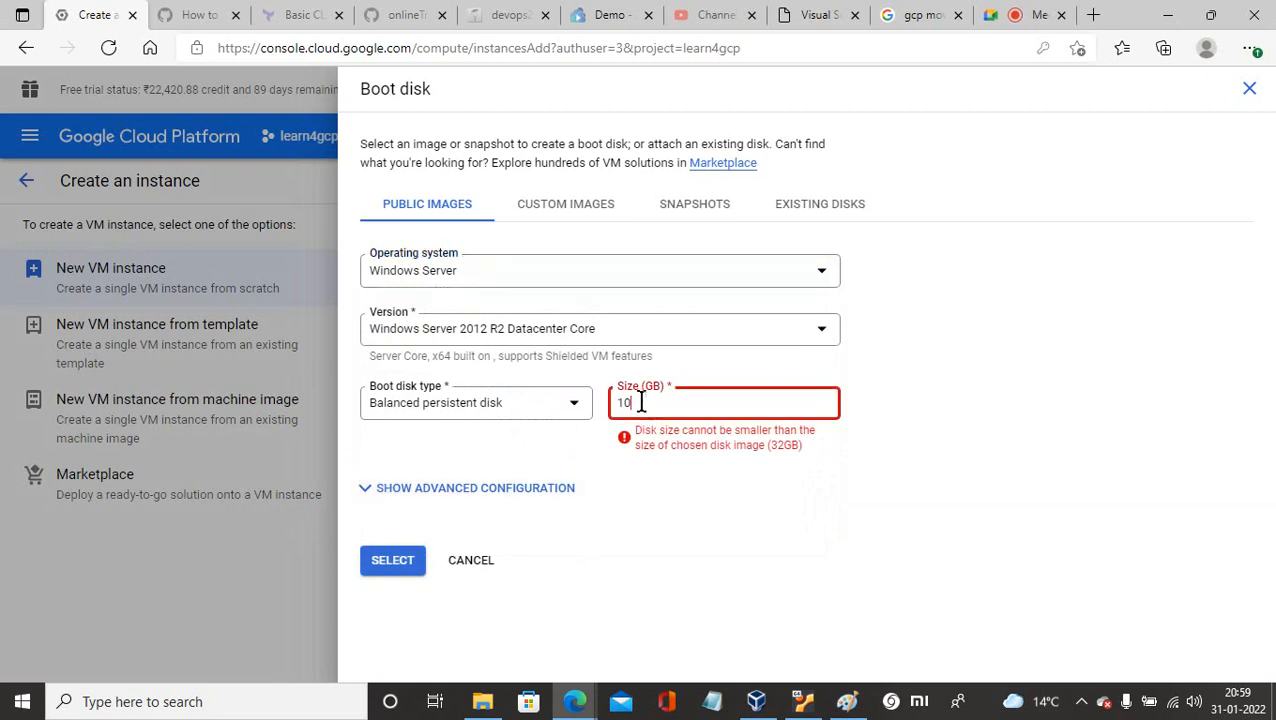
{"action": "type", "text": "0"}
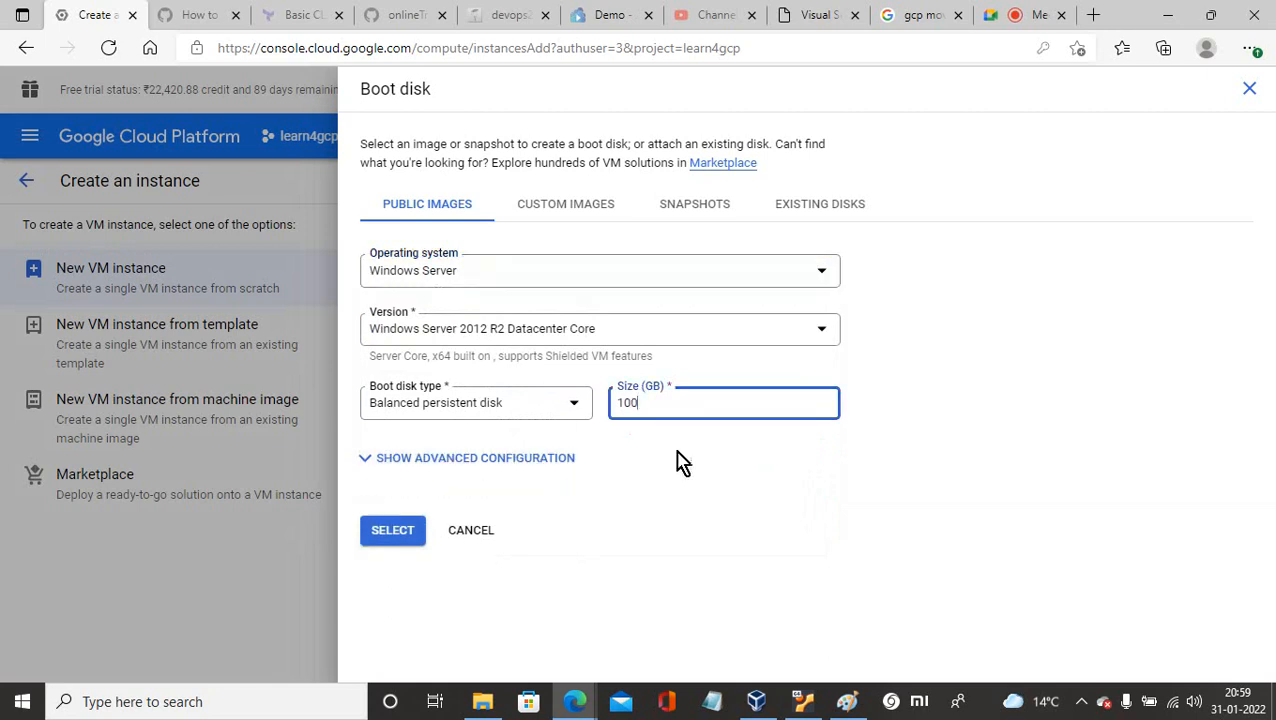
Step: Review the boot disk's advanced deletion, encryption, snapshot and device name settings, then discard the boot disk changes
{"action": "left_click", "coordinate": [380, 472]}
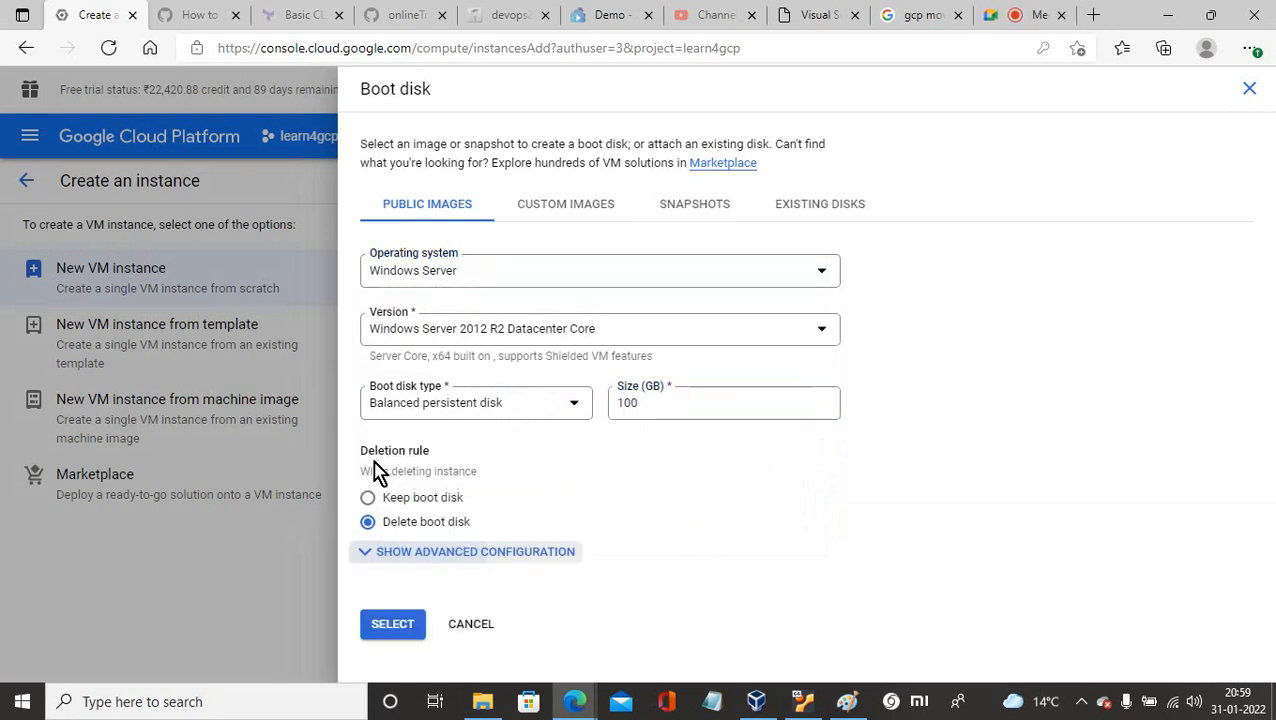
{"action": "scroll", "coordinate": [735, 549], "scroll_direction": "down", "scroll_amount": 2}
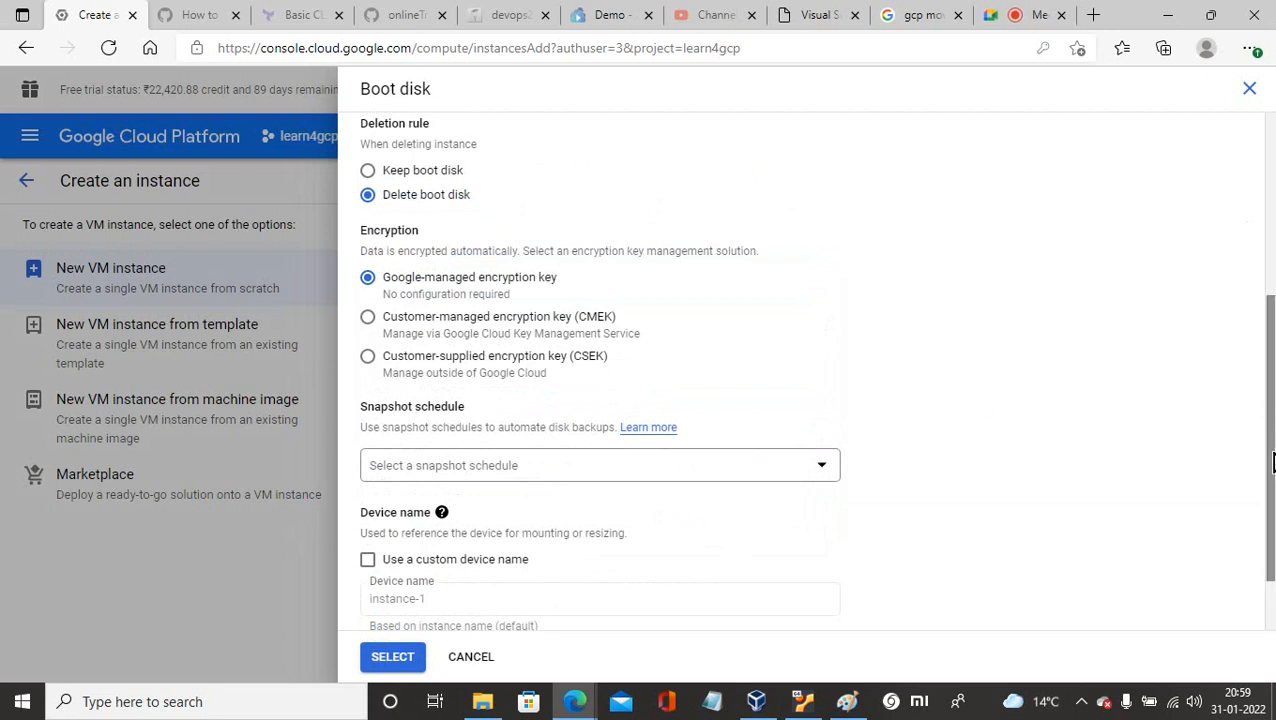
{"action": "left_click_drag", "start_coordinate": [1272, 463], "coordinate": [1273, 511]}
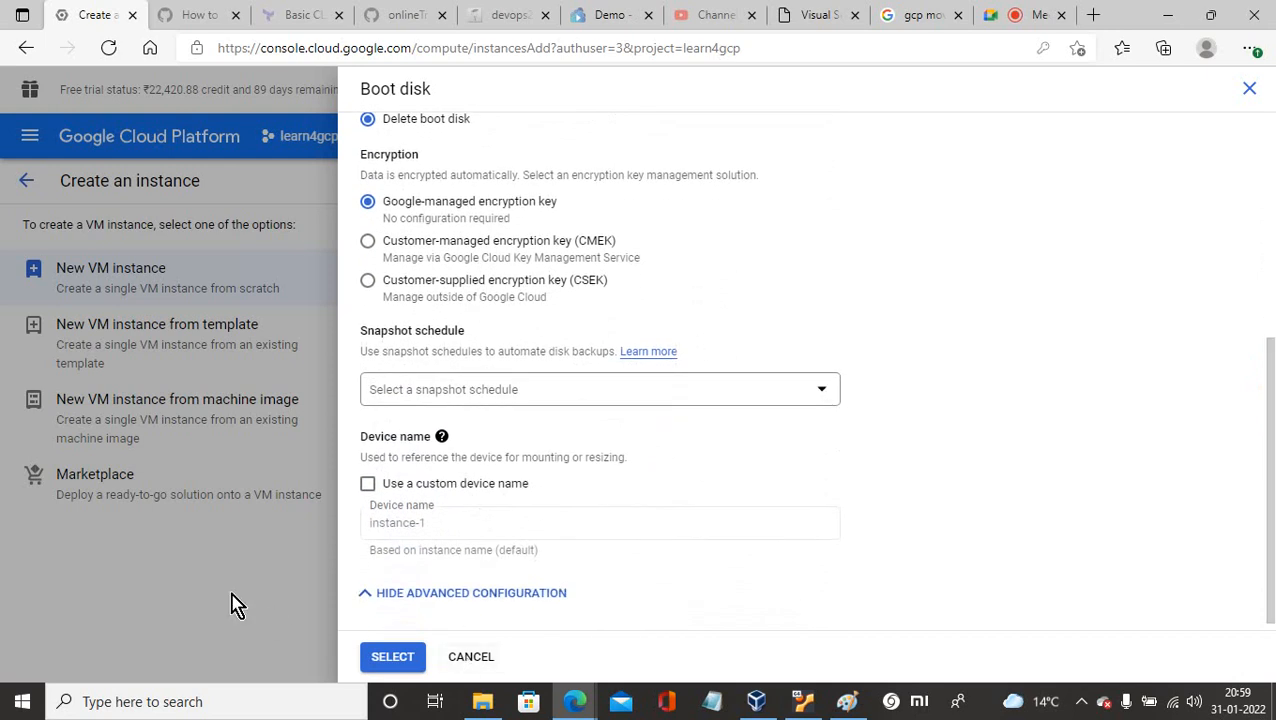
{"action": "left_click", "coordinate": [463, 657]}
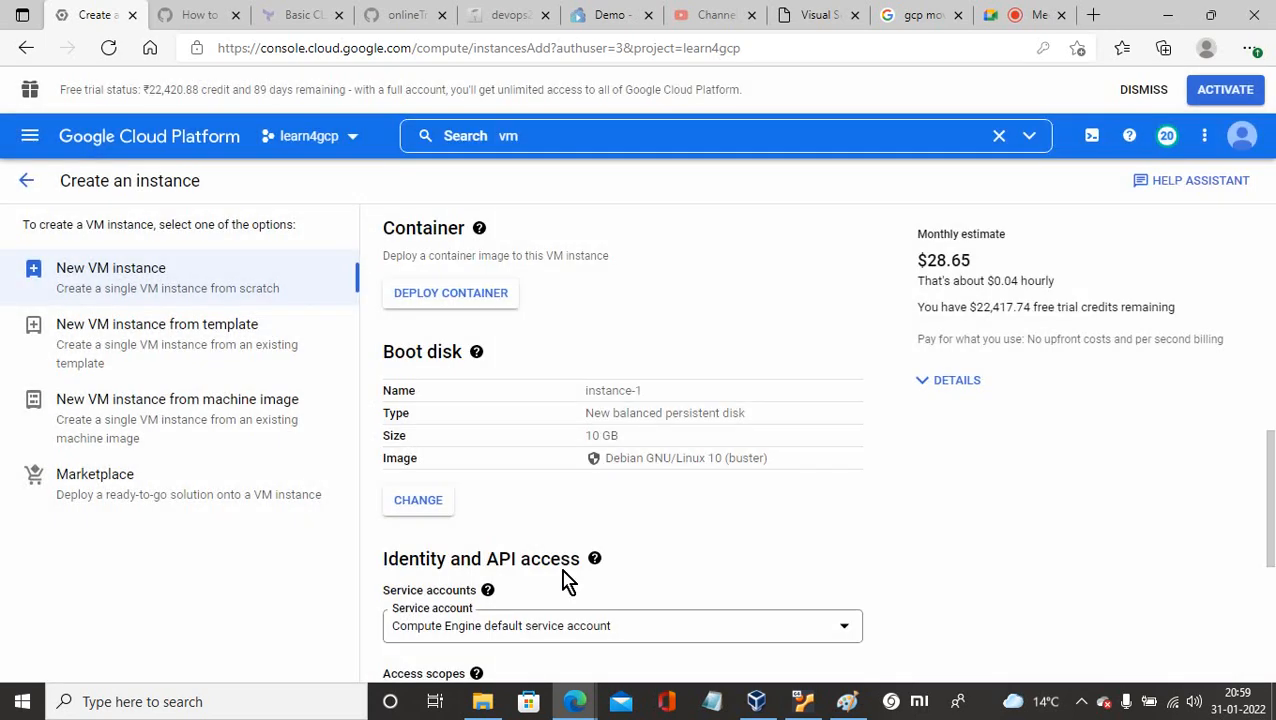
Step: Review the settings for adding a new disk under the instance's additional disks, then leave without adding one
{"action": "left_click_drag", "start_coordinate": [1272, 458], "coordinate": [1272, 576]}
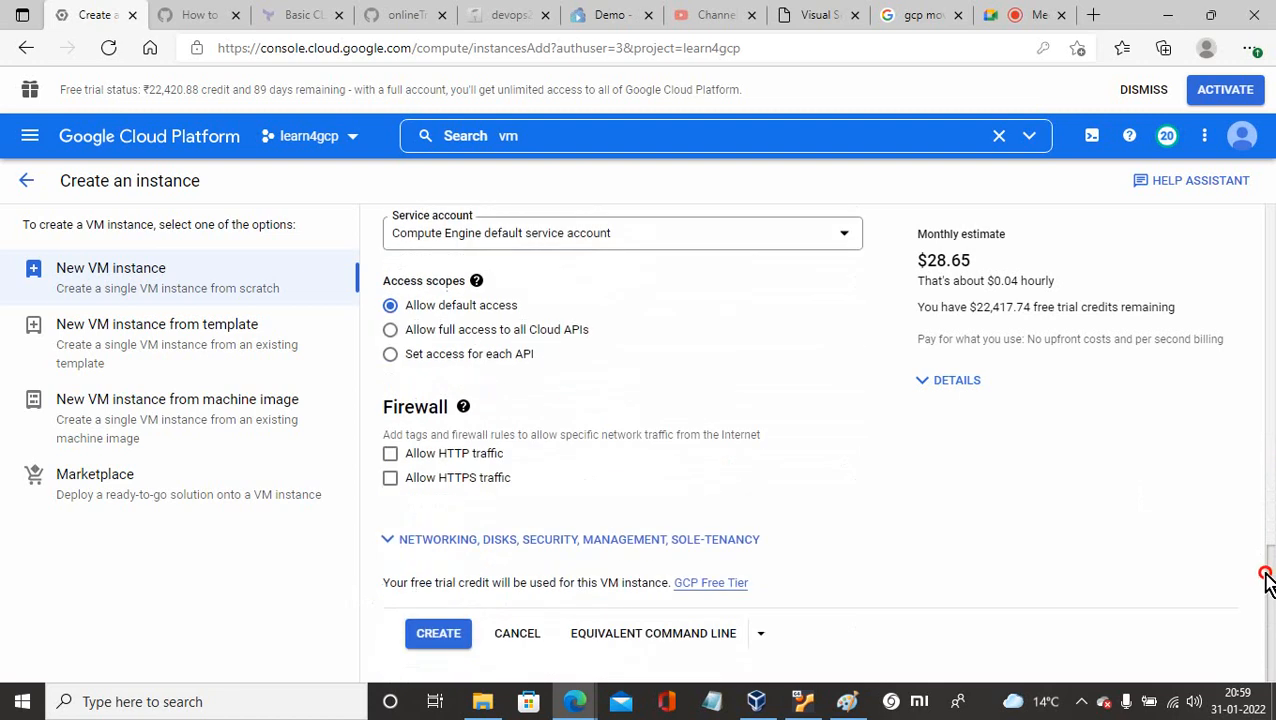
{"action": "left_click", "coordinate": [501, 547]}
{"action": "scroll", "coordinate": [750, 520], "scroll_direction": "down", "scroll_amount": 2}
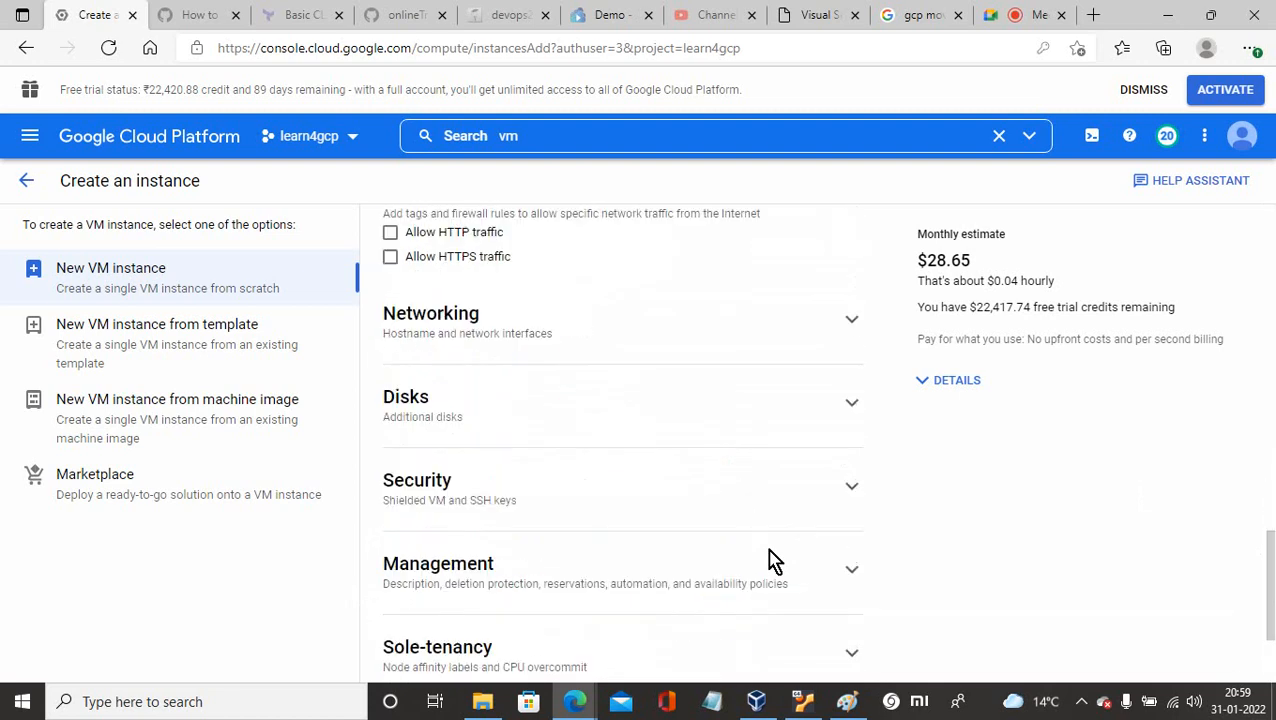
{"action": "left_click", "coordinate": [849, 405]}
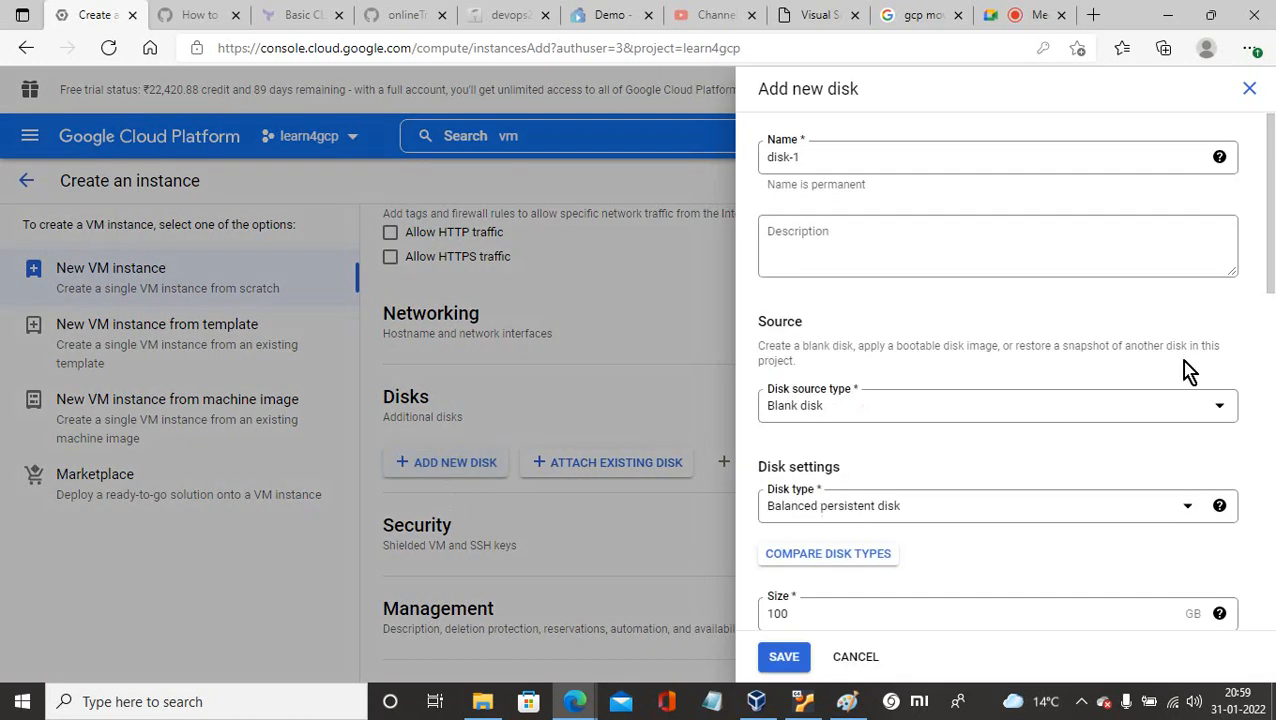
{"action": "scroll", "coordinate": [822, 350], "scroll_direction": "down", "scroll_amount": 6}
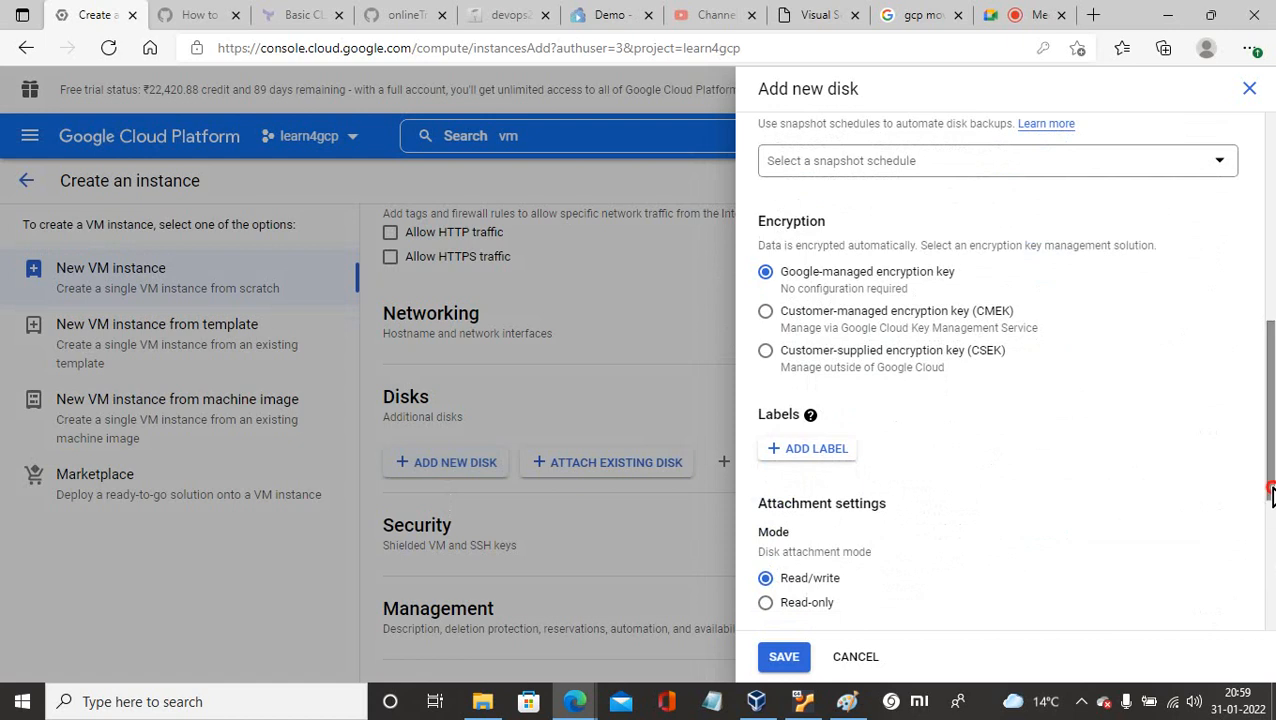
{"action": "scroll", "coordinate": [1272, 580], "scroll_direction": "down", "scroll_amount": 4}
{"action": "scroll", "coordinate": [1236, 490], "scroll_direction": "up", "scroll_amount": 10}
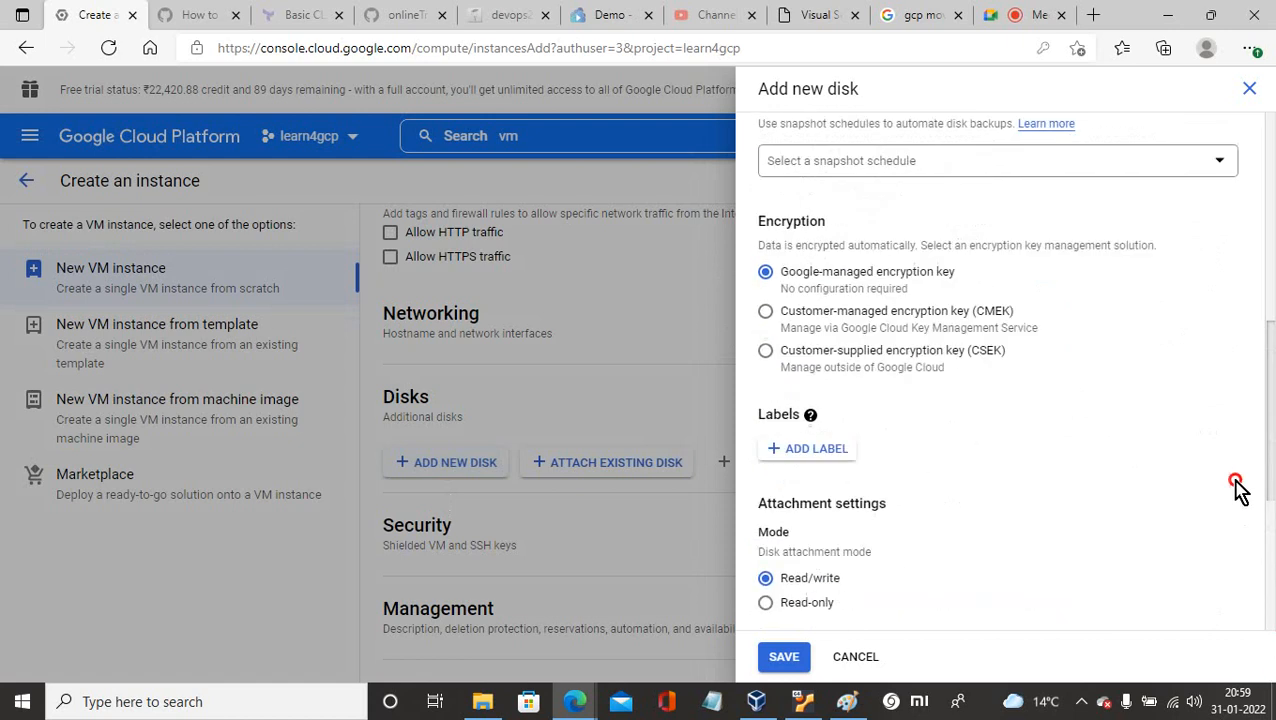
{"action": "scroll", "coordinate": [1236, 365], "scroll_direction": "up", "scroll_amount": 2}
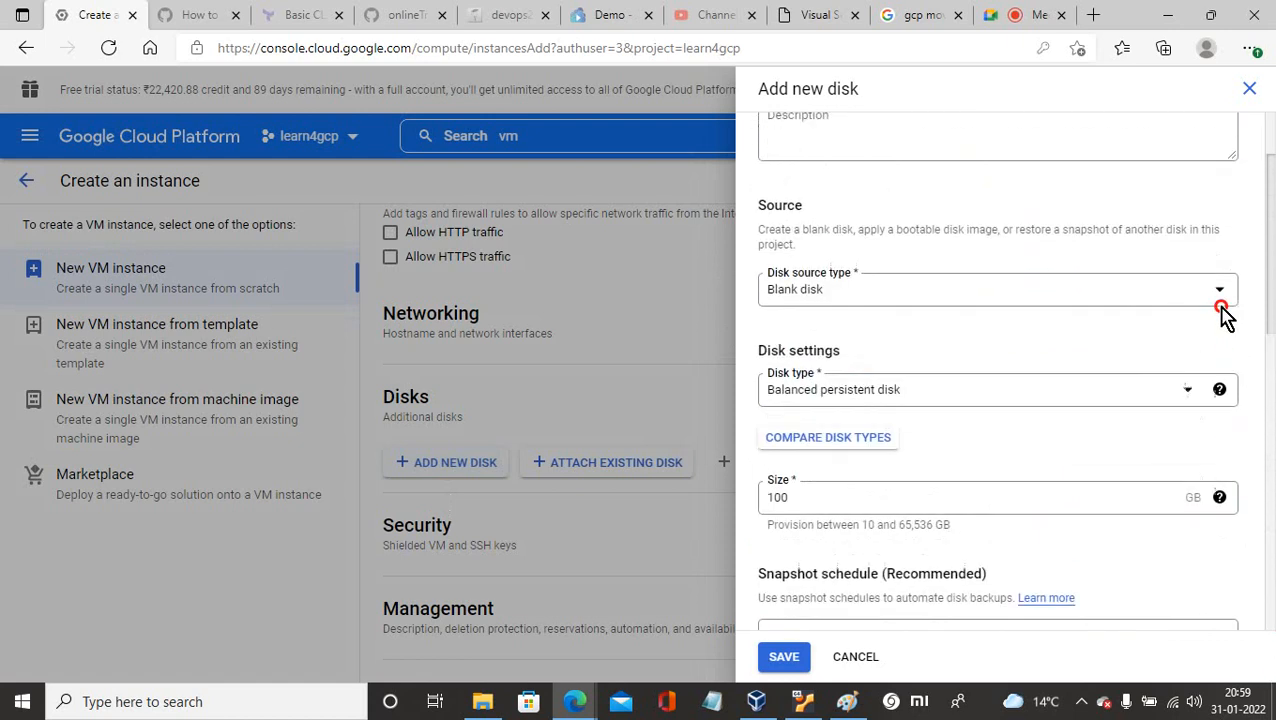
{"action": "left_click", "coordinate": [855, 657]}
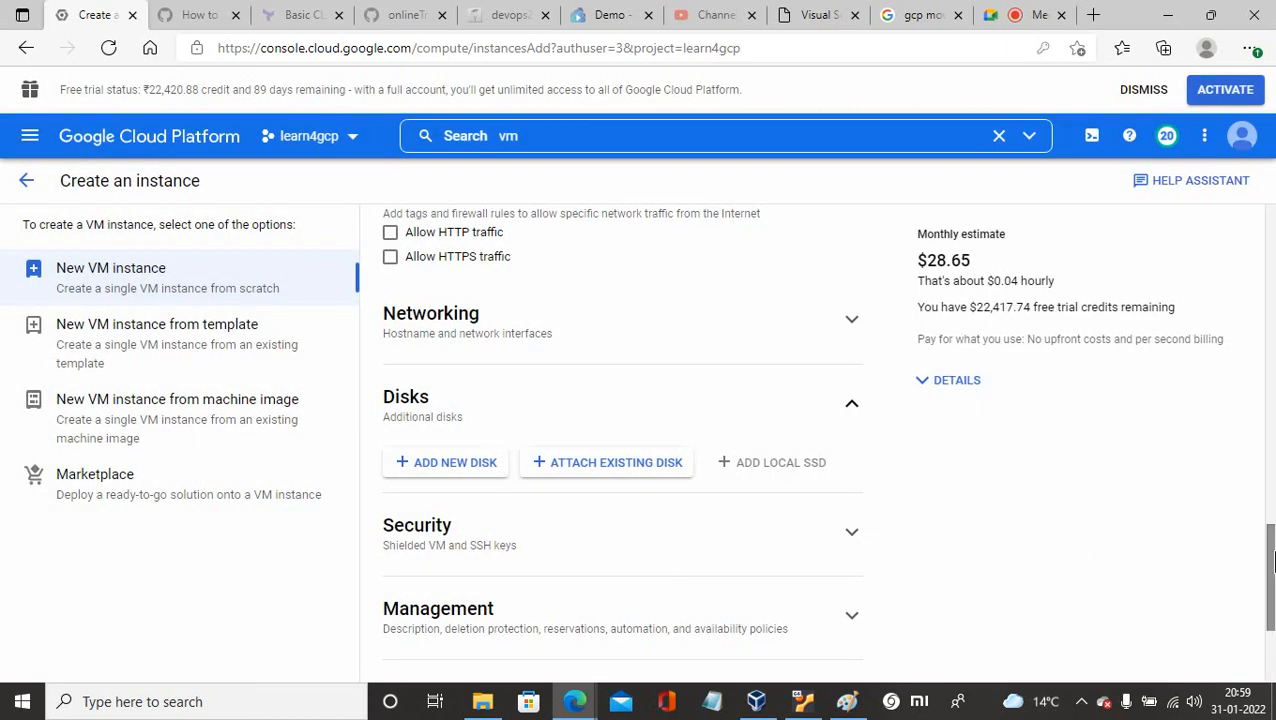
Step: Set the instance's region to us-central1 (Iowa) and its zone to us-central1-a
{"action": "left_click_drag", "start_coordinate": [1269, 565], "coordinate": [1236, 320]}
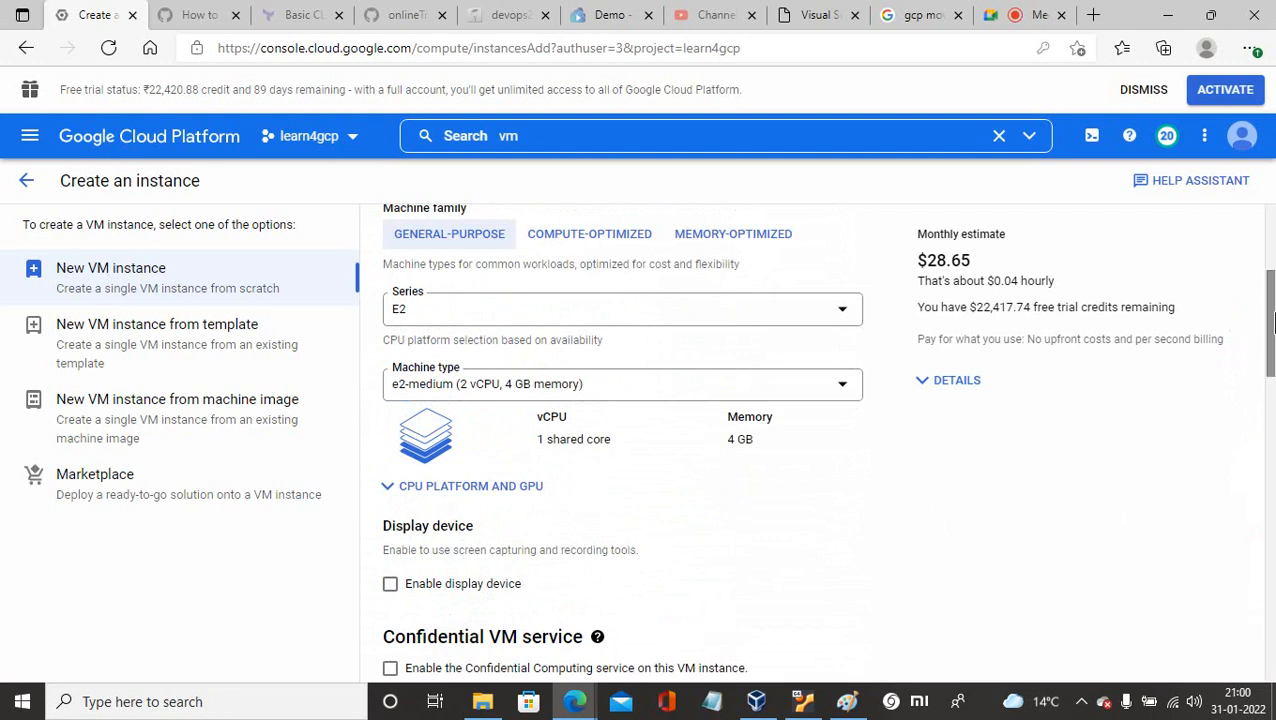
{"action": "left_click_drag", "start_coordinate": [1270, 325], "coordinate": [1272, 262]}
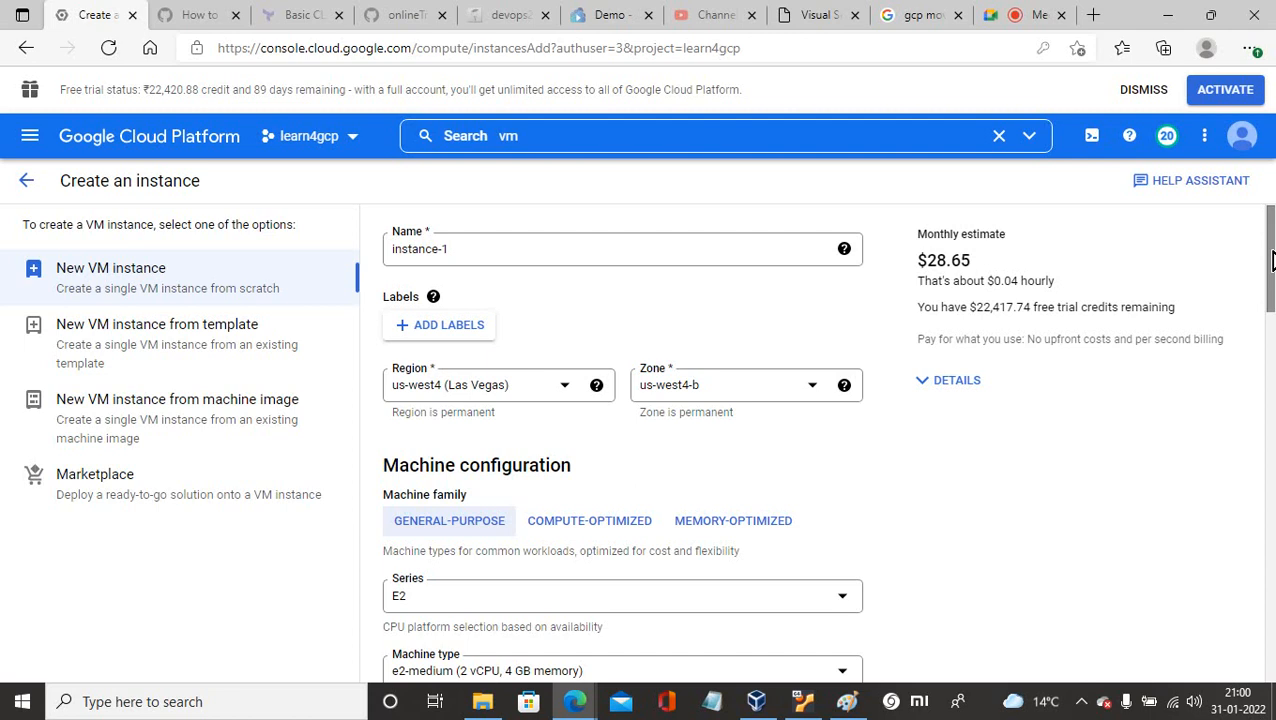
{"action": "mouse_move", "coordinate": [1272, 276]}
{"action": "left_mouse_down"}
{"action": "mouse_move", "coordinate": [1270, 292]}
{"action": "mouse_move", "coordinate": [1270, 268]}
{"action": "left_mouse_up"}
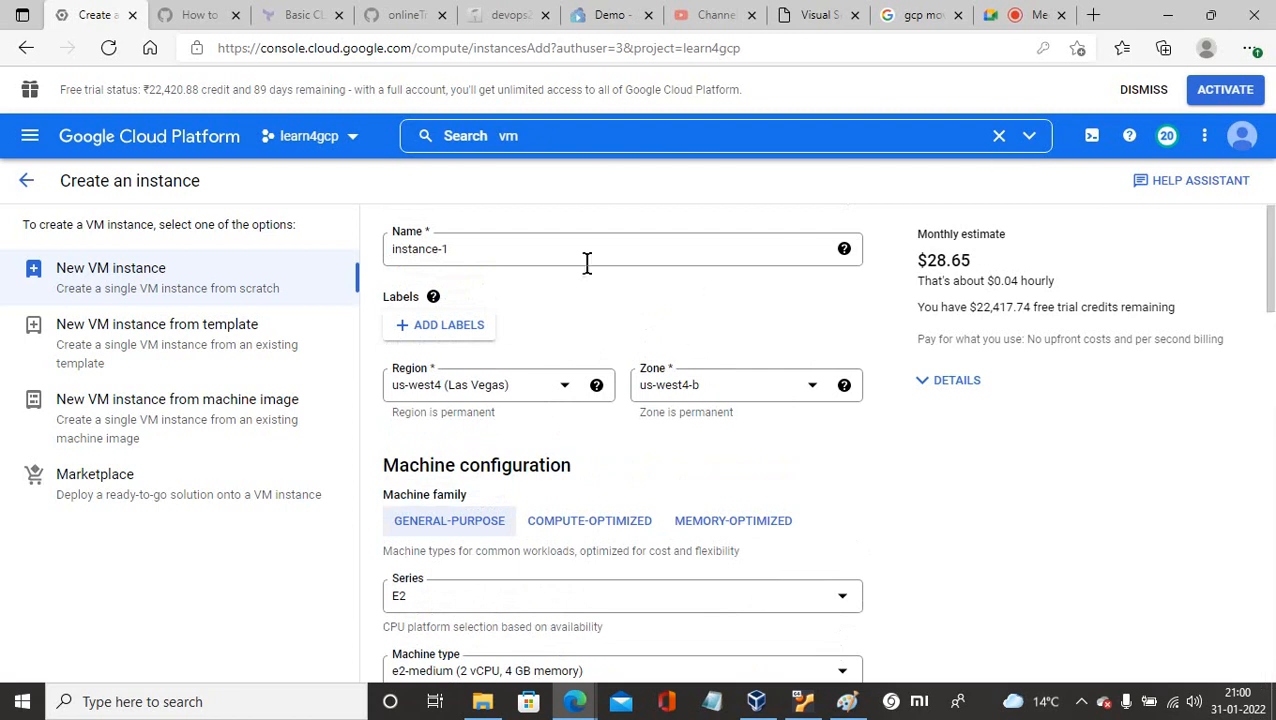
{"action": "left_click", "coordinate": [574, 390]}
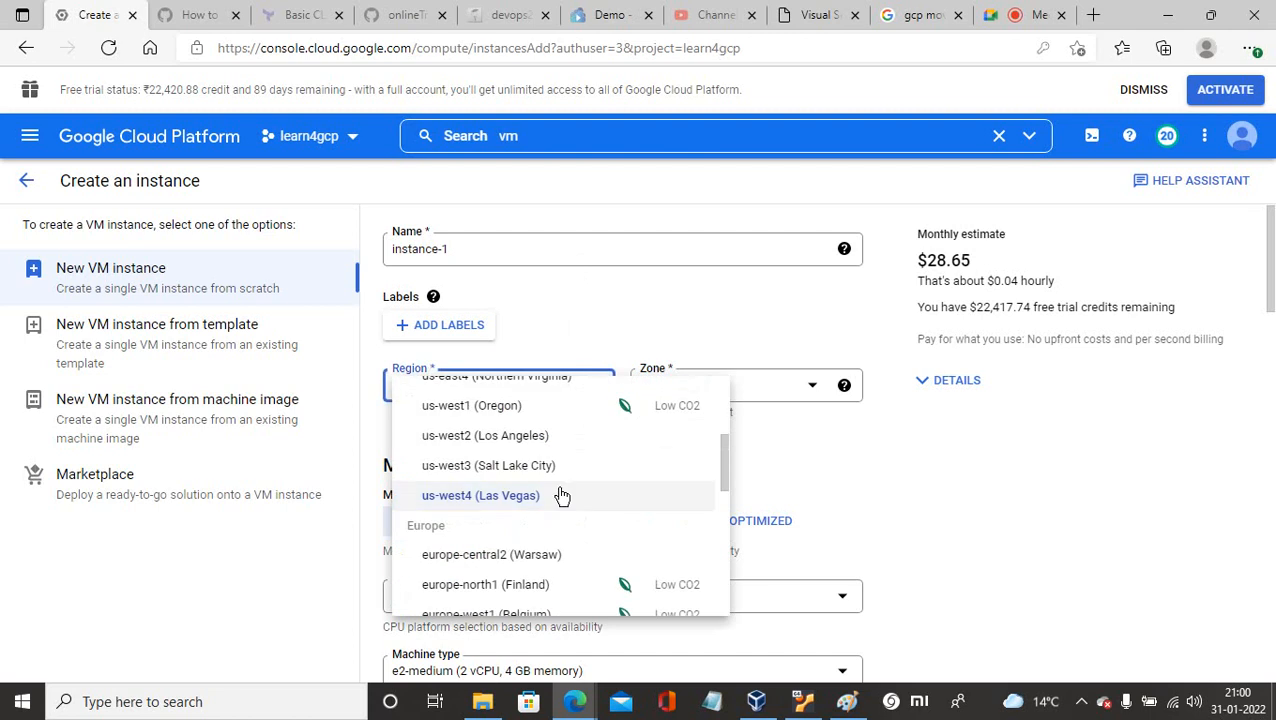
{"action": "left_click_drag", "start_coordinate": [717, 490], "coordinate": [722, 462]}
{"action": "left_click", "coordinate": [556, 410]}
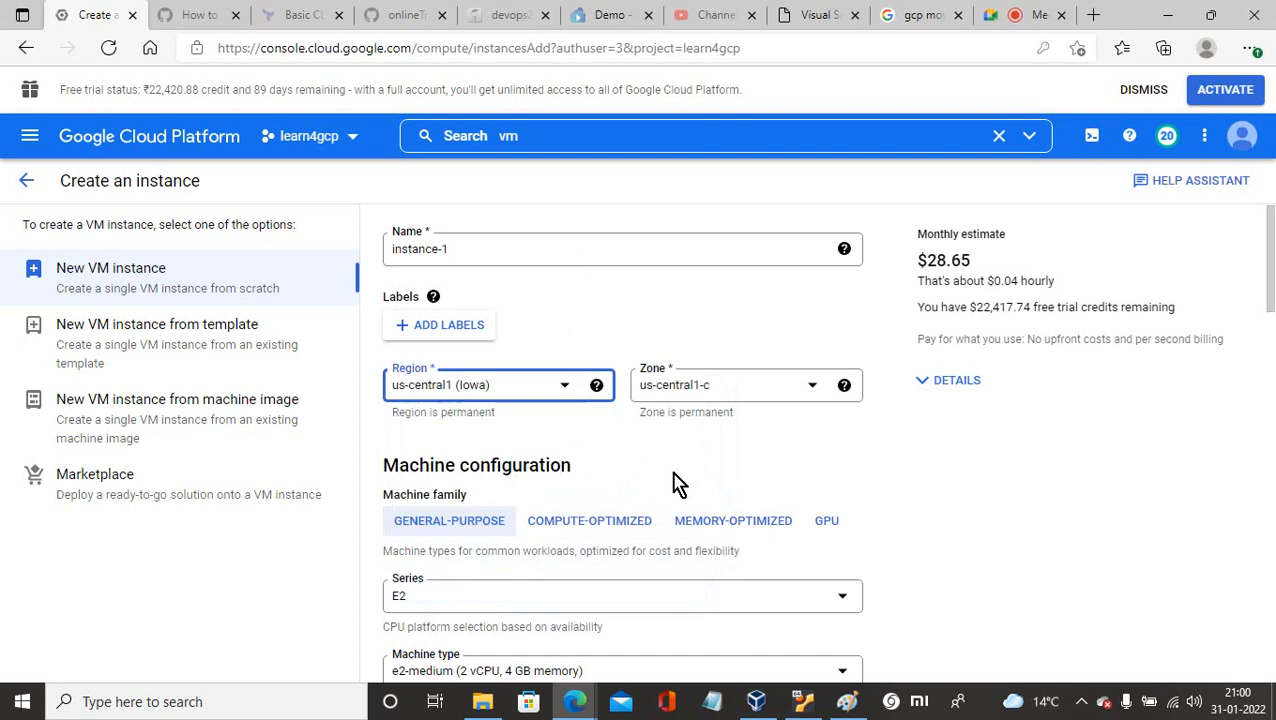
{"action": "left_click", "coordinate": [814, 388]}
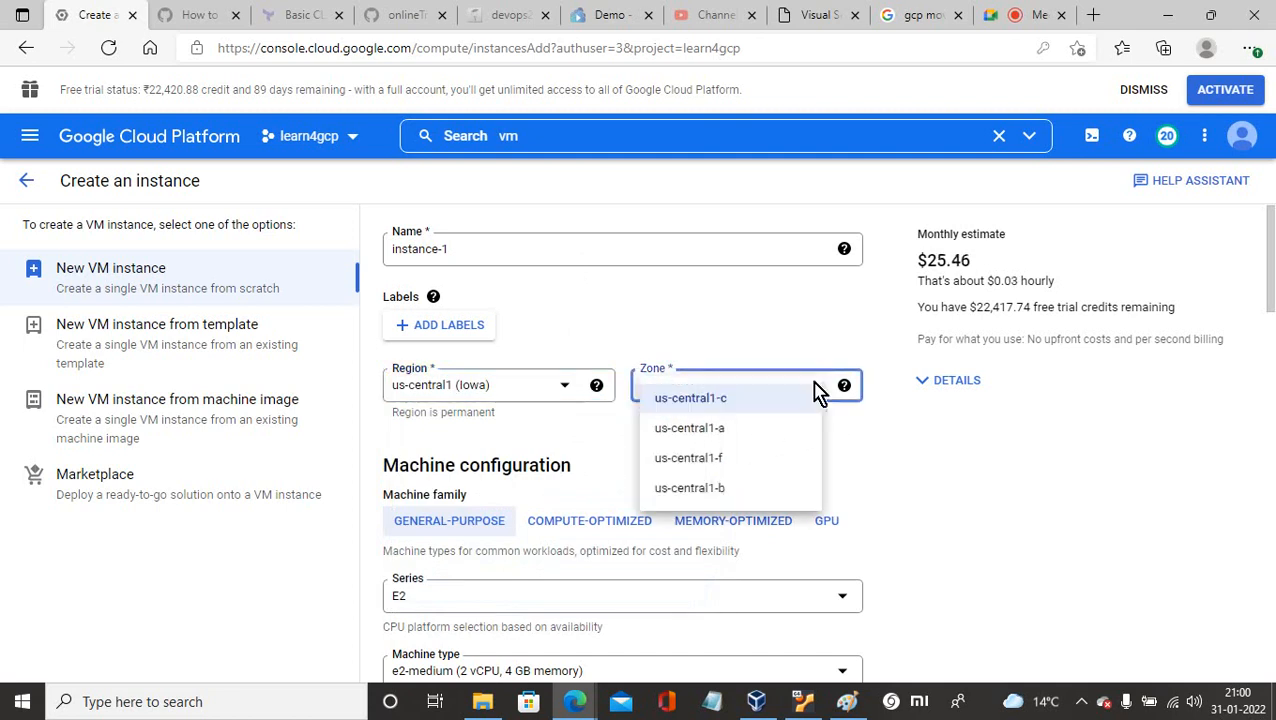
{"action": "left_click", "coordinate": [703, 437]}
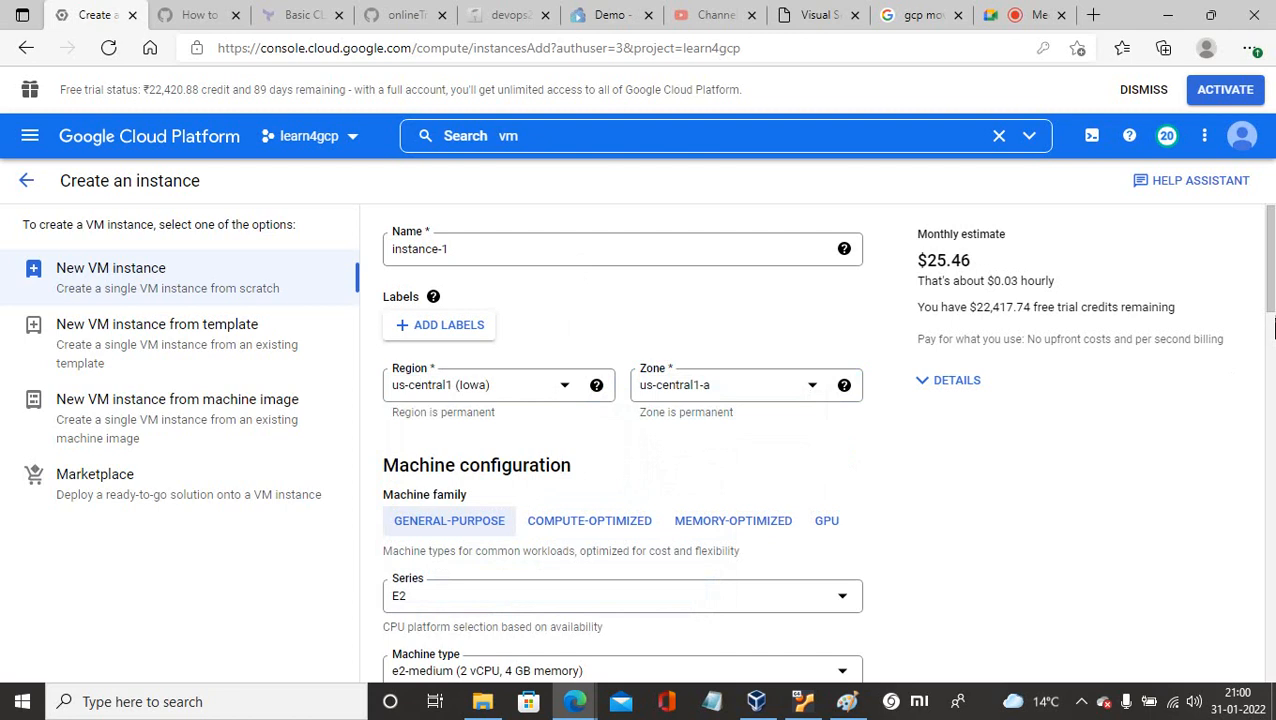
Step: Allow HTTPS and HTTP traffic through the instance's firewall
{"action": "left_click_drag", "start_coordinate": [1268, 295], "coordinate": [1271, 533]}
{"action": "left_click", "coordinate": [390, 449]}
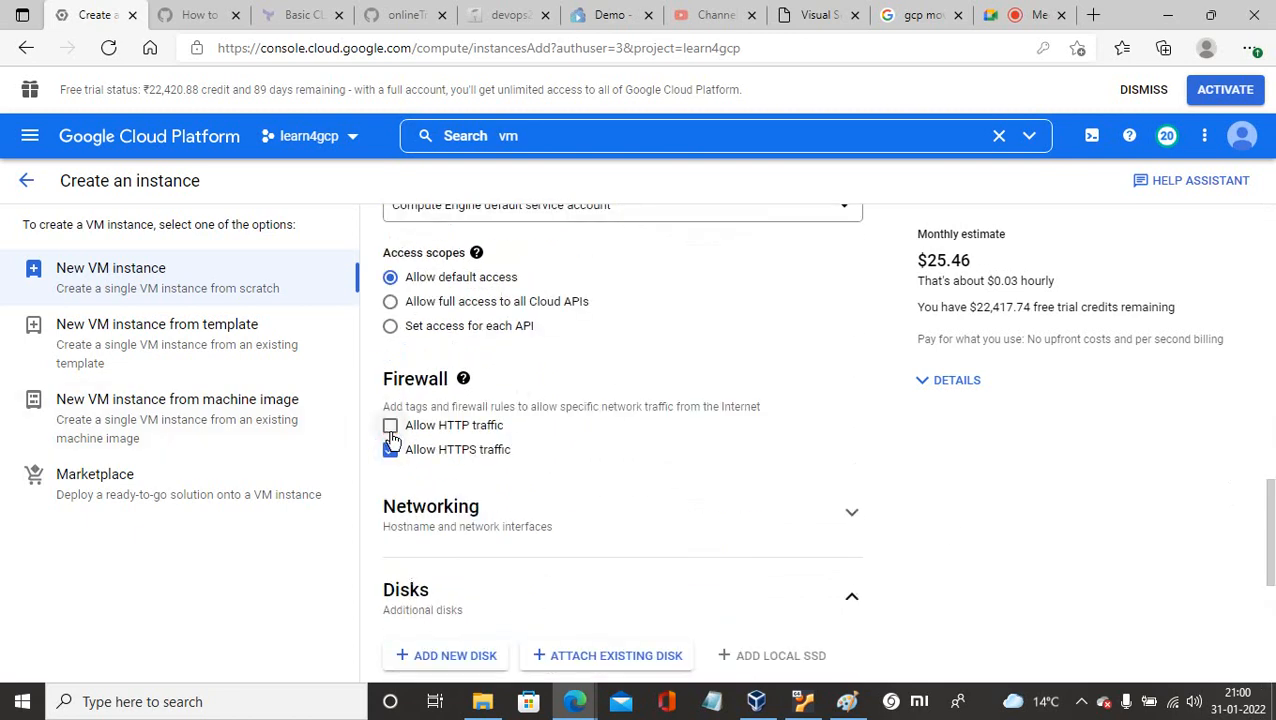
{"action": "left_click", "coordinate": [391, 428]}
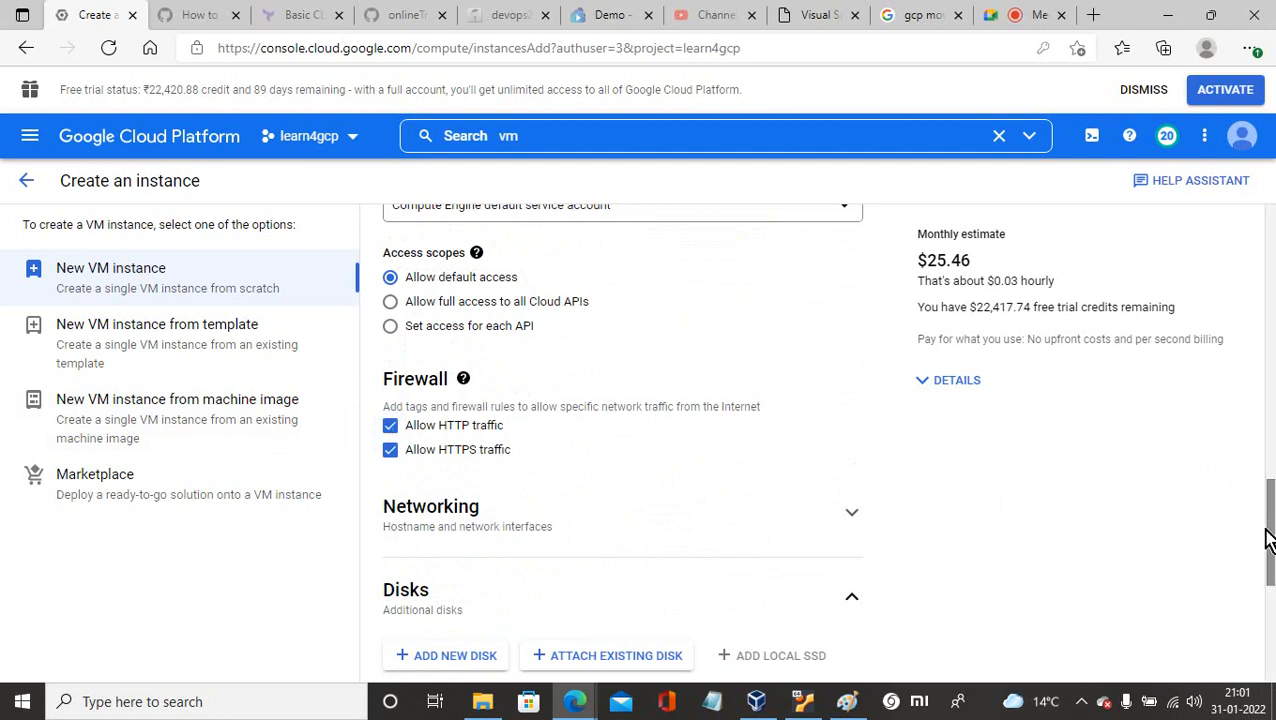
Step: Set Preemptibility to On in the availability policy of the instance's management settings
{"action": "left_click_drag", "start_coordinate": [1268, 538], "coordinate": [1270, 625]}
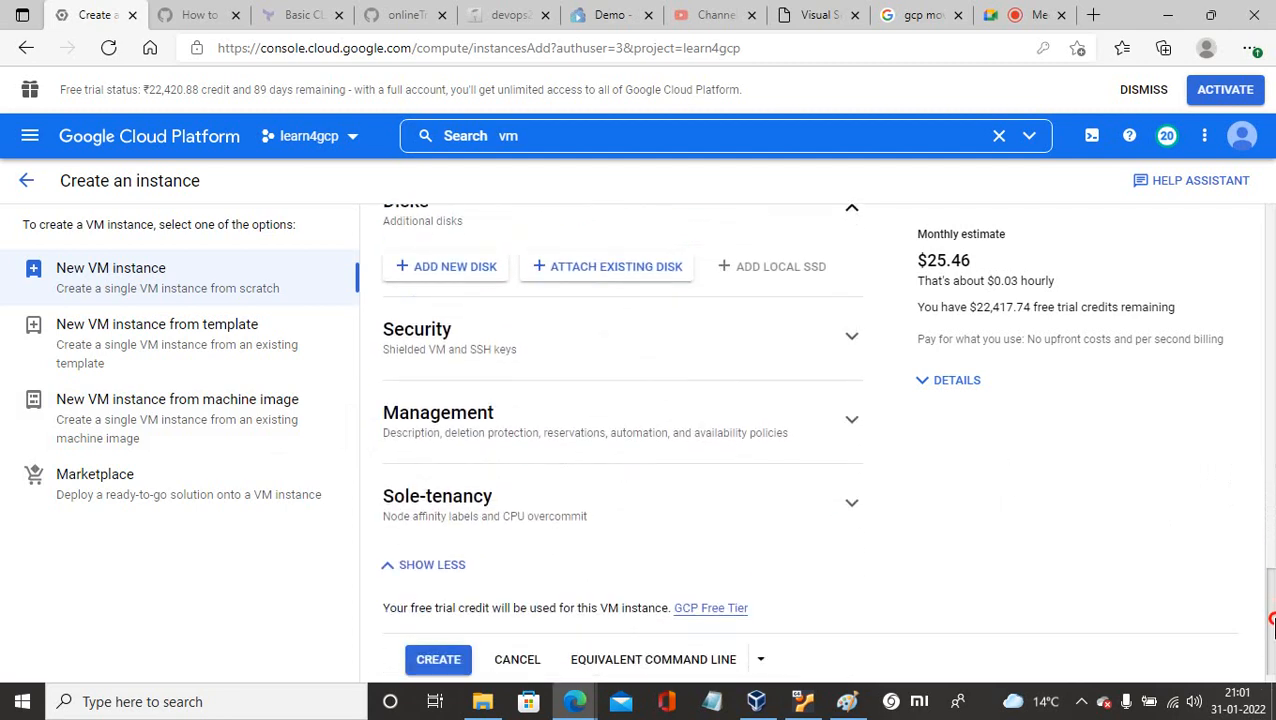
{"action": "left_click", "coordinate": [851, 419]}
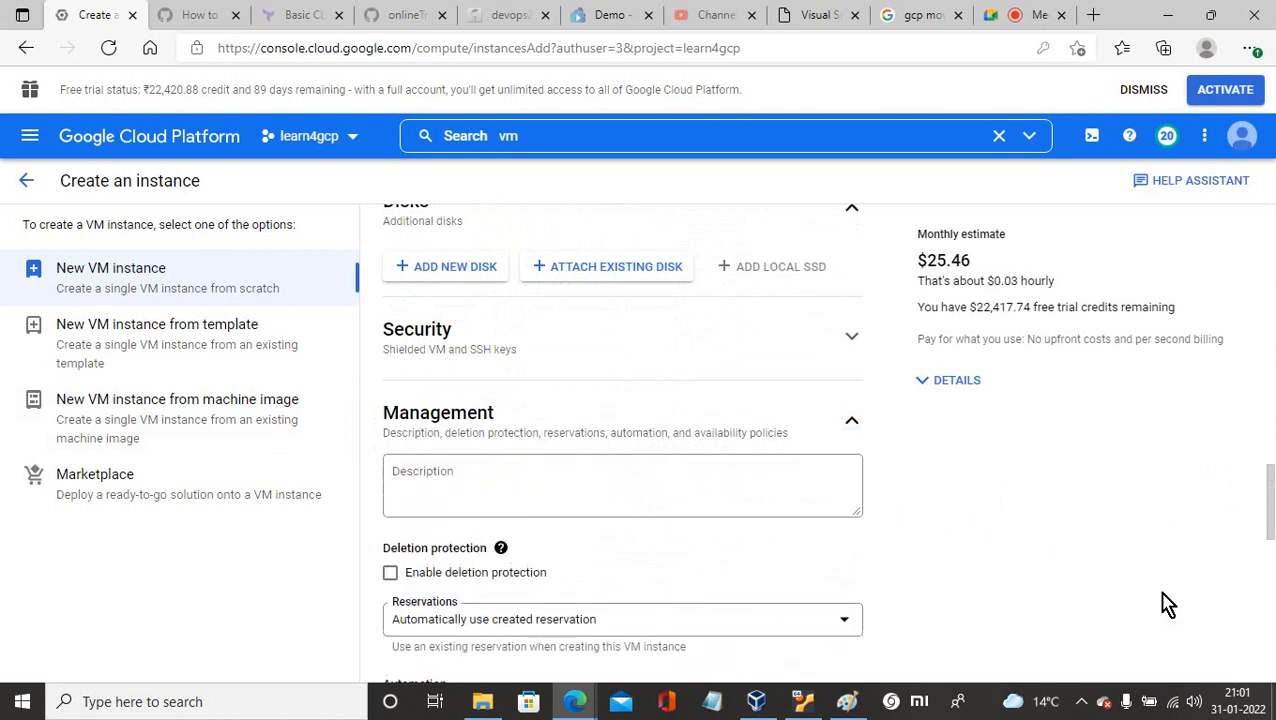
{"action": "left_click_drag", "start_coordinate": [1271, 490], "coordinate": [1271, 596]}
{"action": "left_click", "coordinate": [490, 440]}
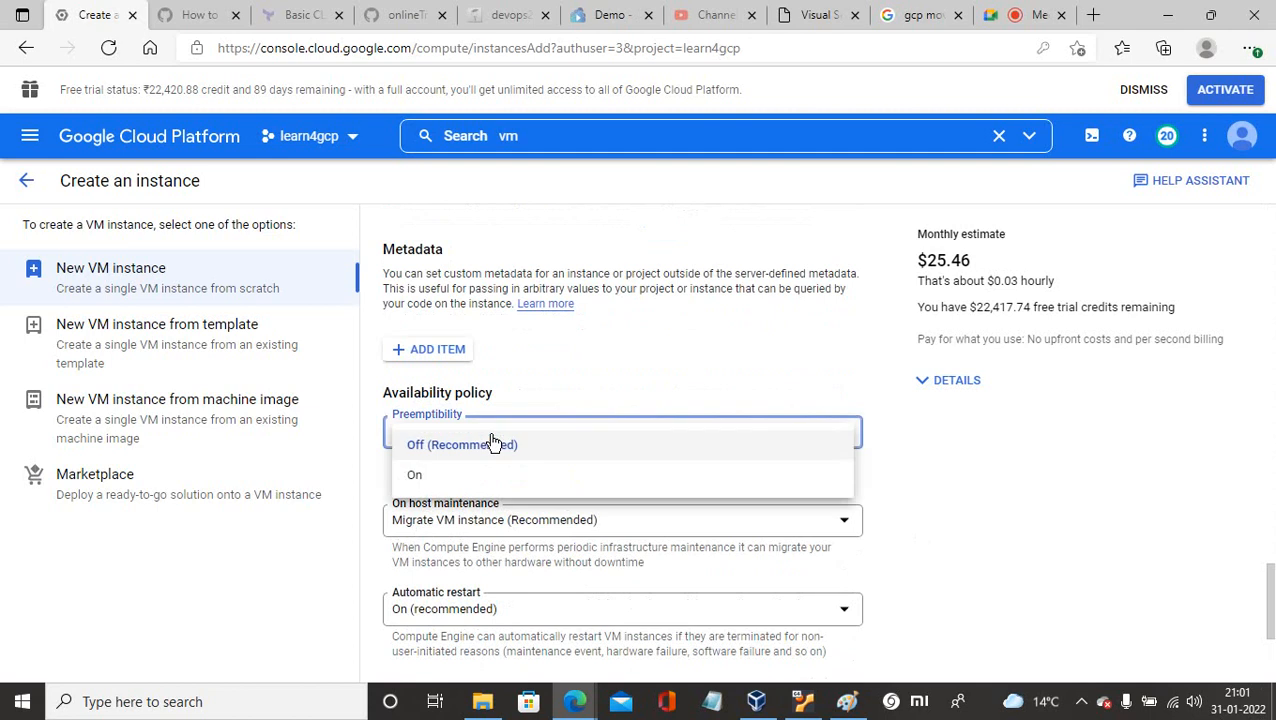
{"action": "left_click", "coordinate": [421, 474]}
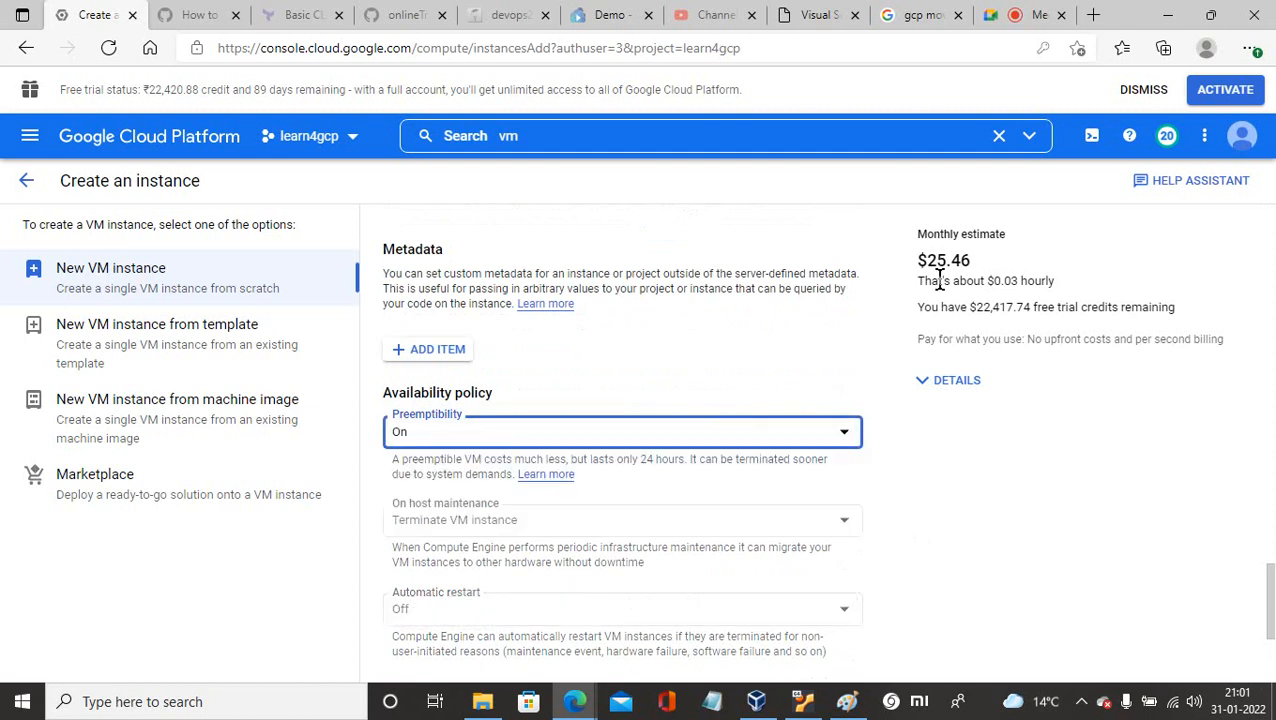
{"action": "left_click", "coordinate": [969, 451]}
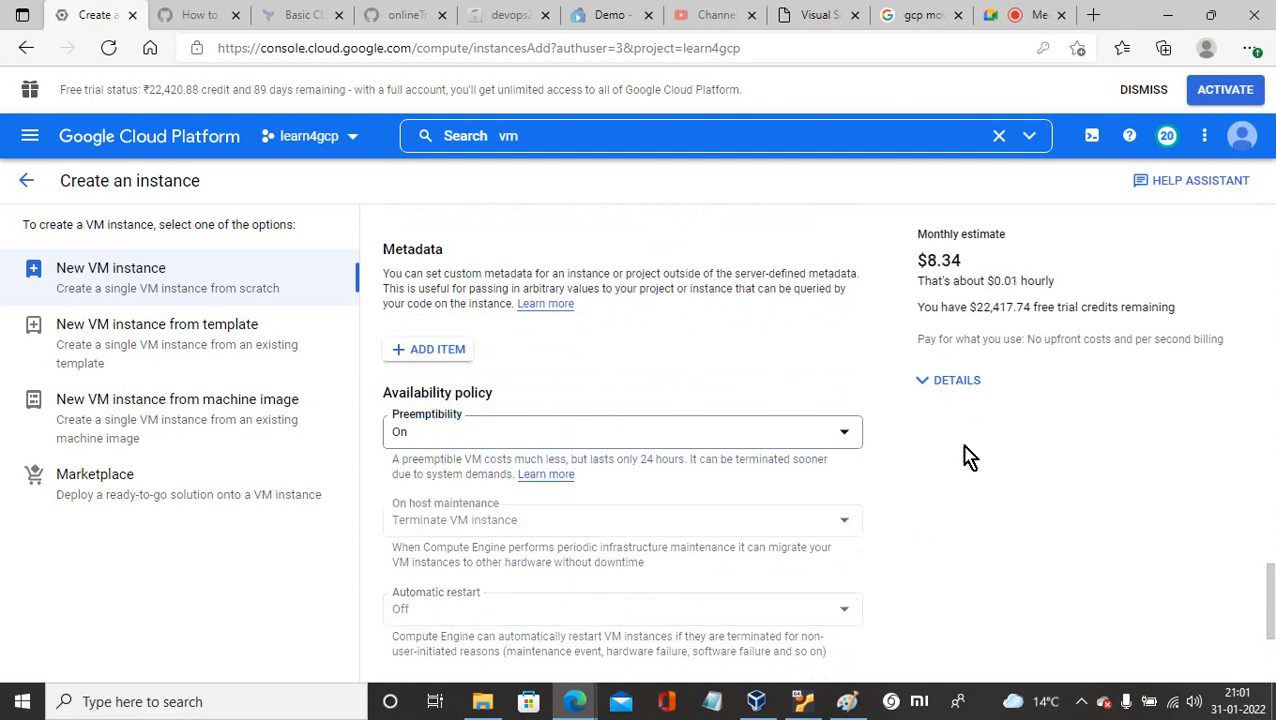
Step: Examine the instance's networking settings, including the network, subnetwork and IP settings of its network interface
{"action": "left_click_drag", "start_coordinate": [1271, 607], "coordinate": [1271, 645]}
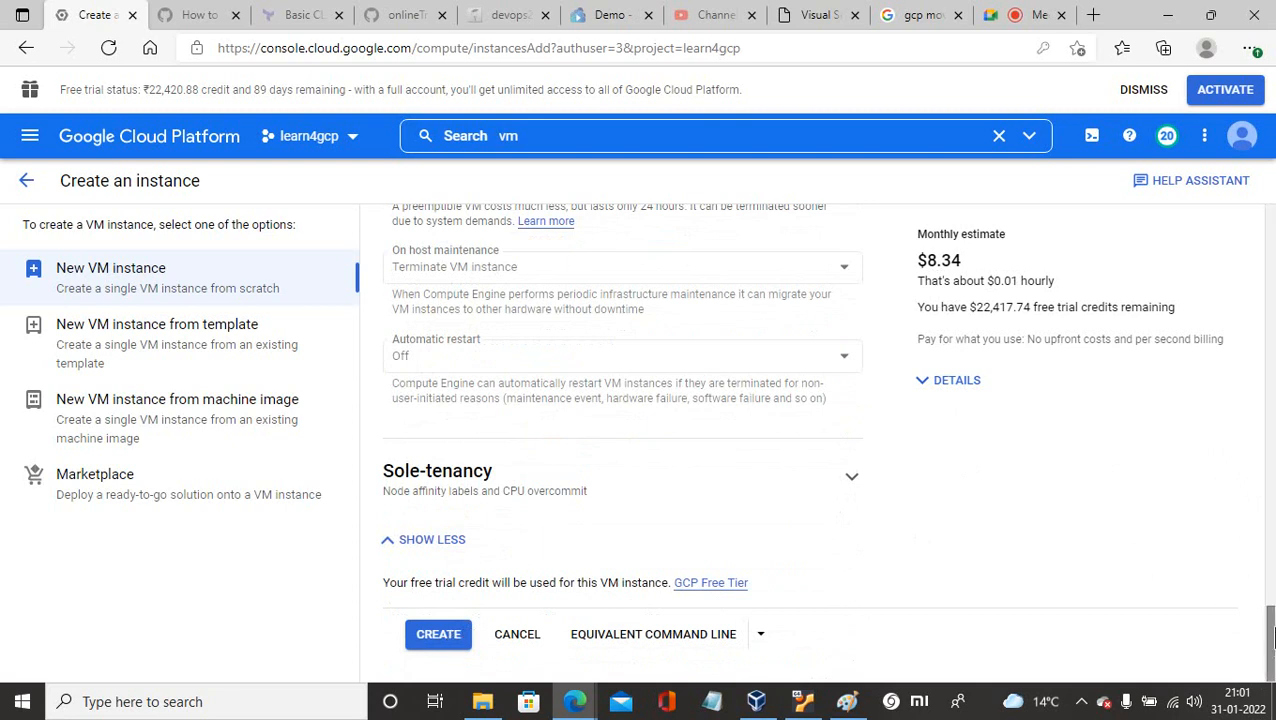
{"action": "left_click", "coordinate": [1256, 557]}
{"action": "scroll", "coordinate": [1256, 557], "scroll_direction": "up", "scroll_amount": 7}
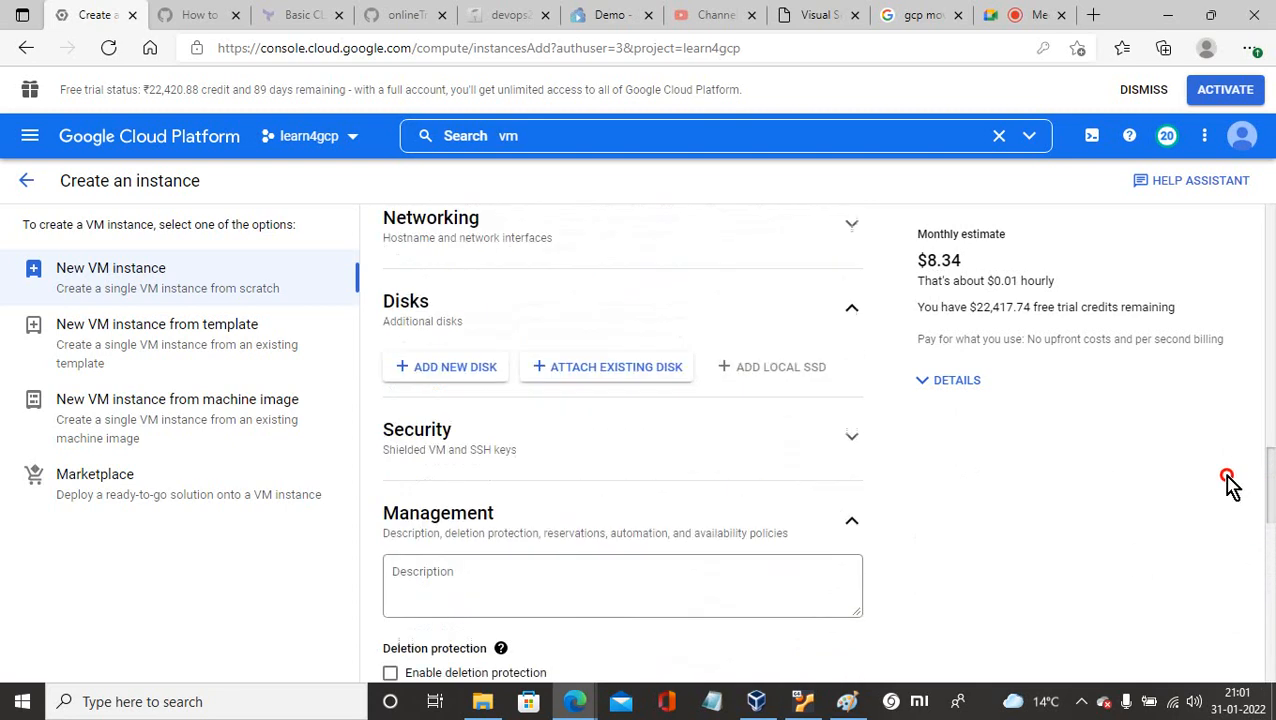
{"action": "left_click", "coordinate": [851, 431]}
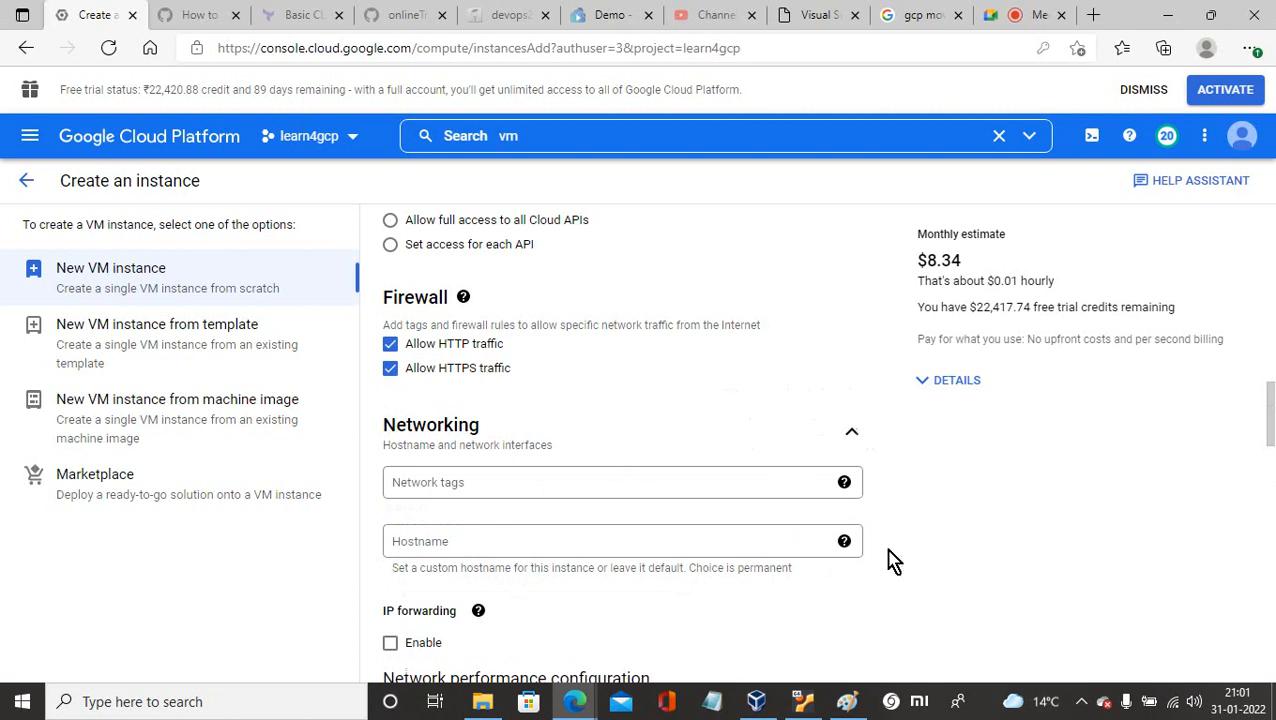
{"action": "left_click", "coordinate": [1271, 446]}
{"action": "scroll", "coordinate": [1265, 450], "scroll_direction": "down", "scroll_amount": 5}
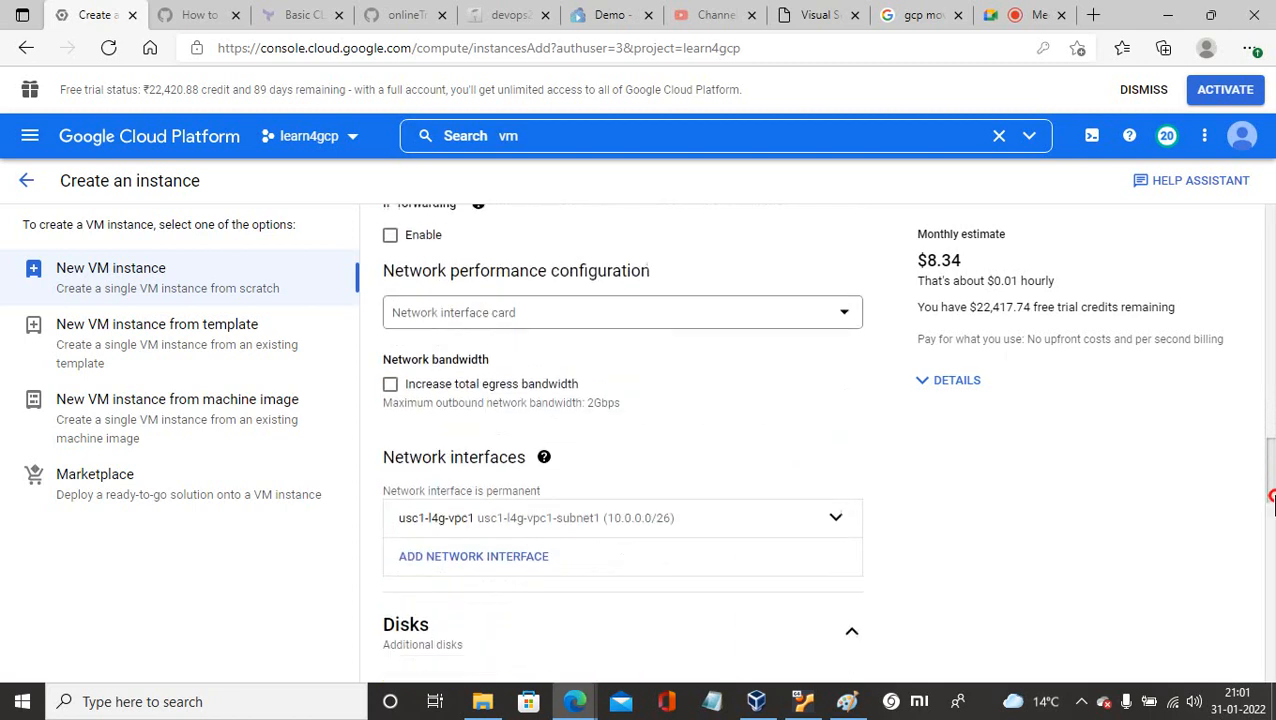
{"action": "left_click", "coordinate": [835, 471]}
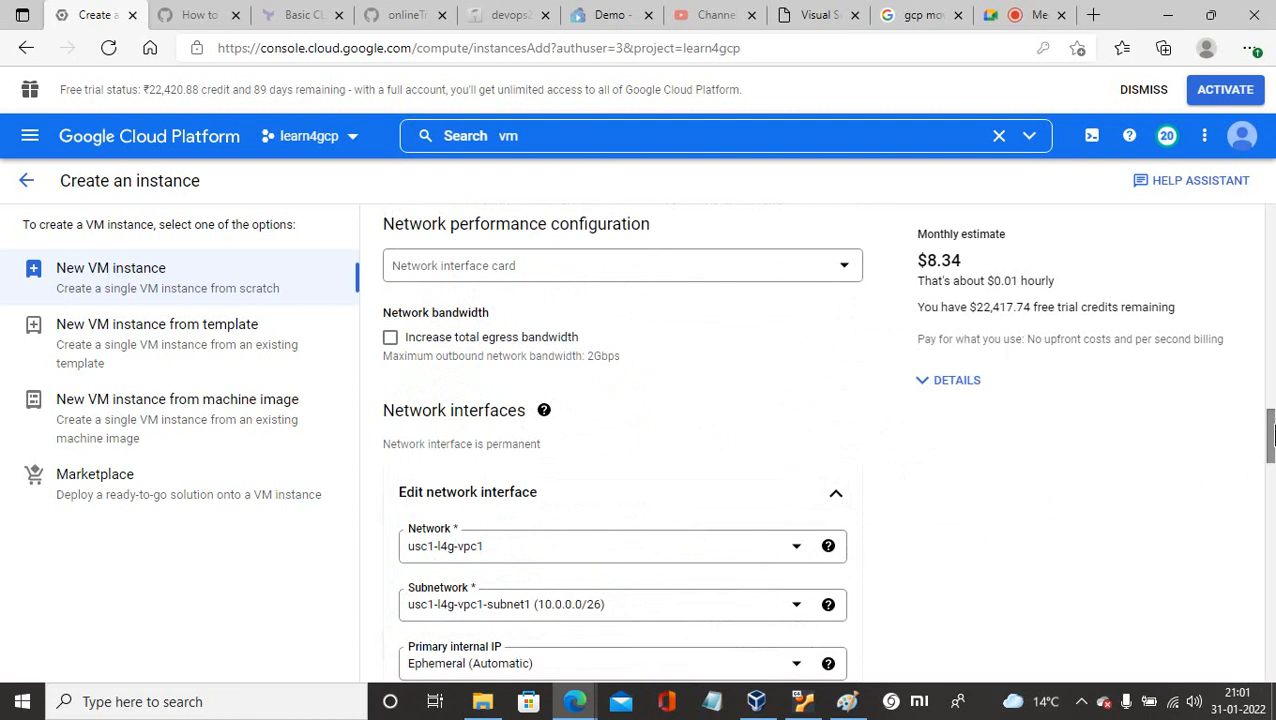
{"action": "left_click_drag", "start_coordinate": [1270, 427], "coordinate": [1260, 441]}
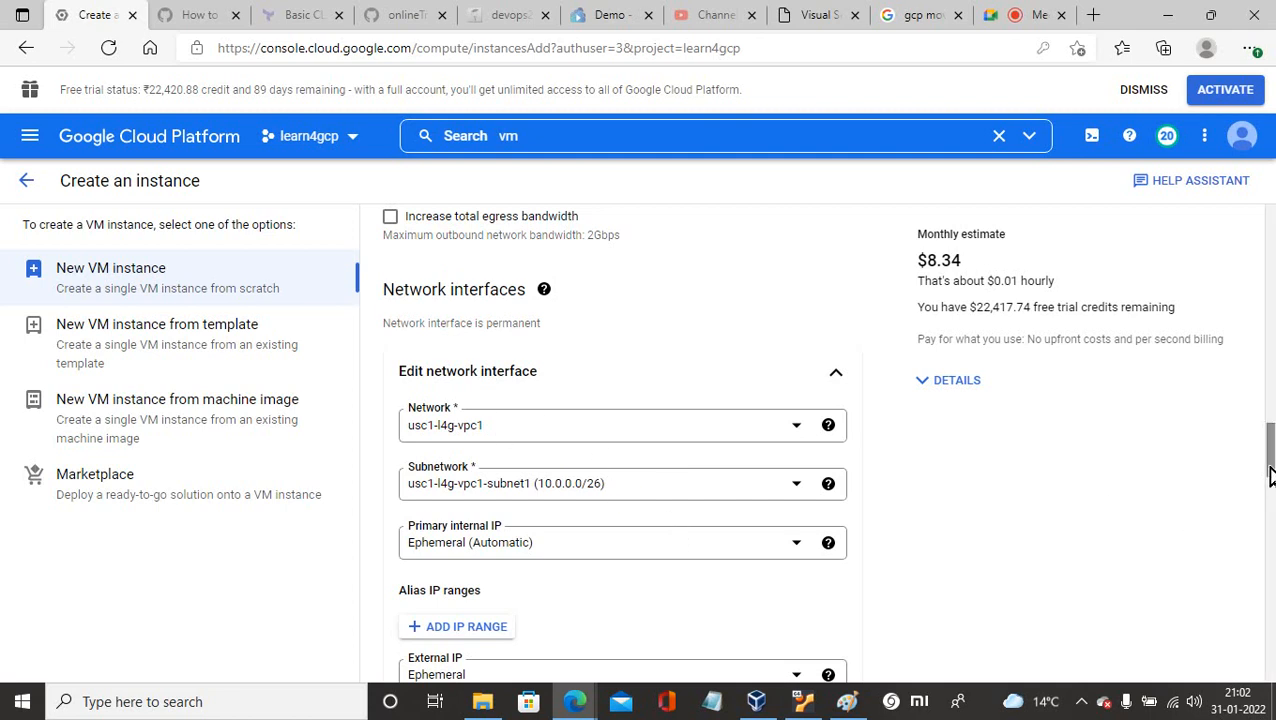
Step: Create the VM instance with the configured settings
{"action": "left_click_drag", "start_coordinate": [1268, 476], "coordinate": [1272, 678]}
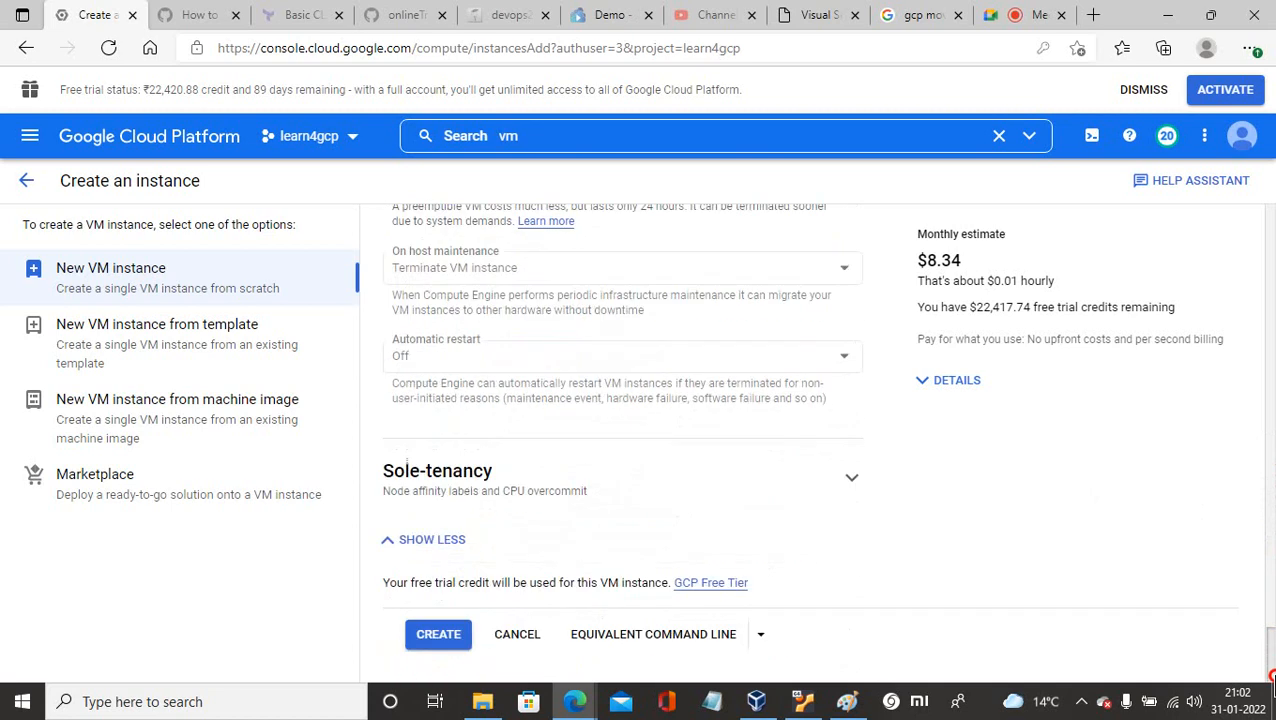
{"action": "left_click", "coordinate": [452, 638]}
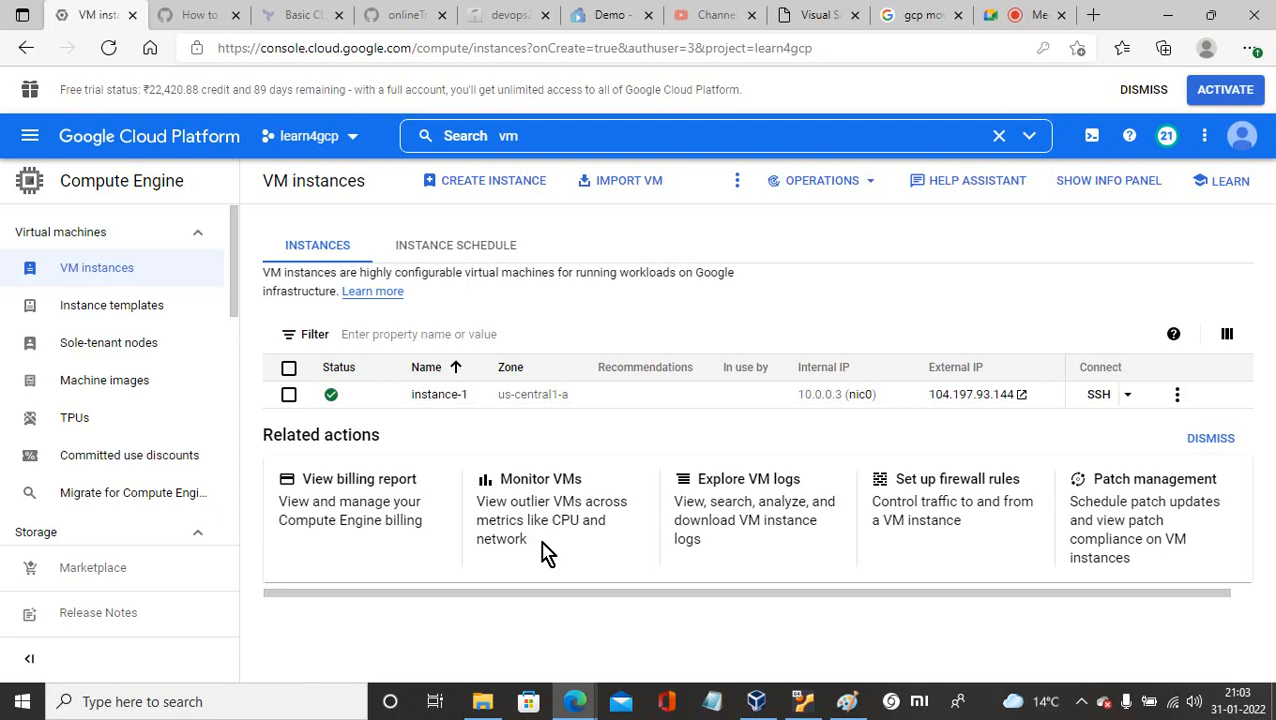
{"action": "left_click", "coordinate": [1083, 703]}
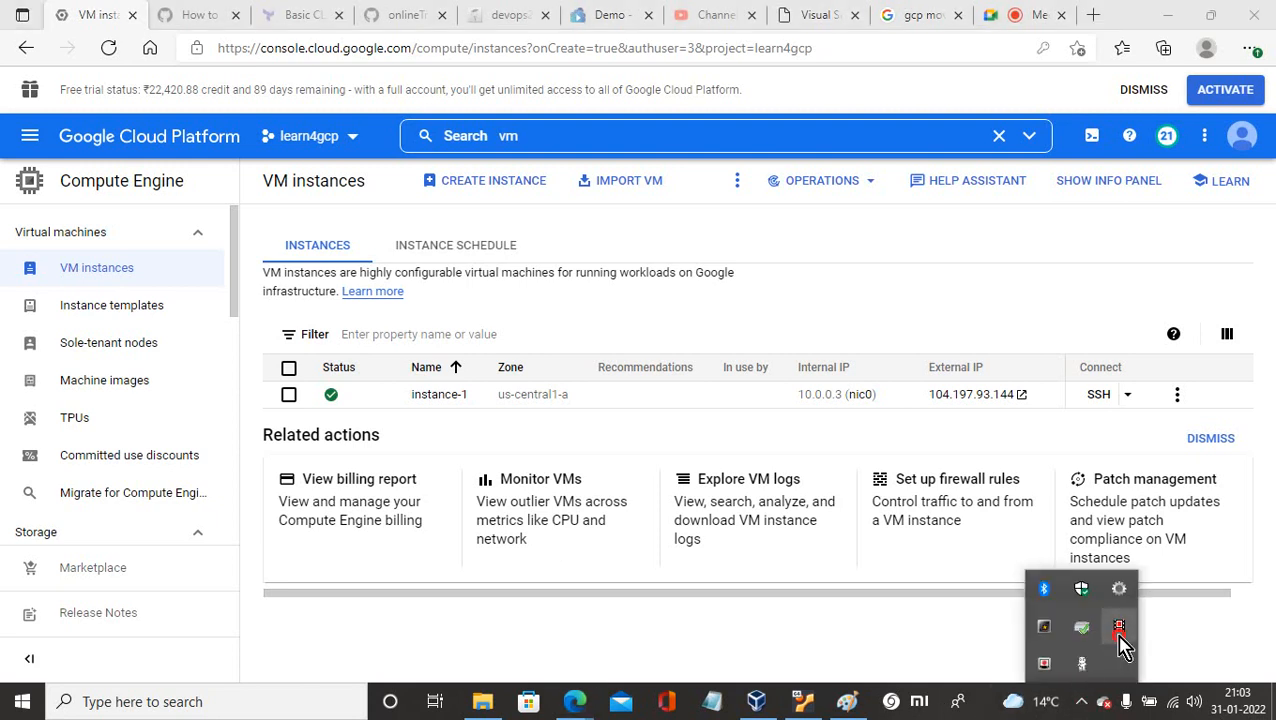
{"action": "left_click", "coordinate": [1119, 628]}
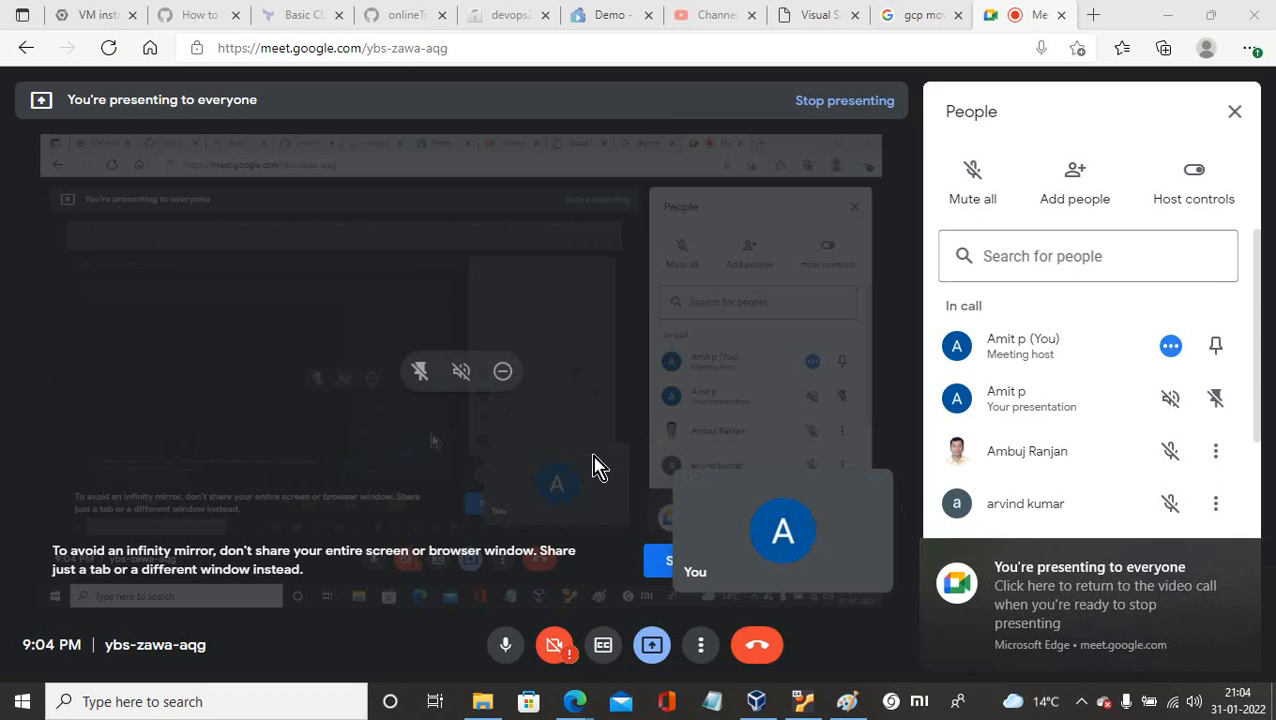
Step: Return to the Google Cloud console and look through the Compute Engine resource sections, including disks, snapshots and images
{"action": "left_click", "coordinate": [97, 20]}
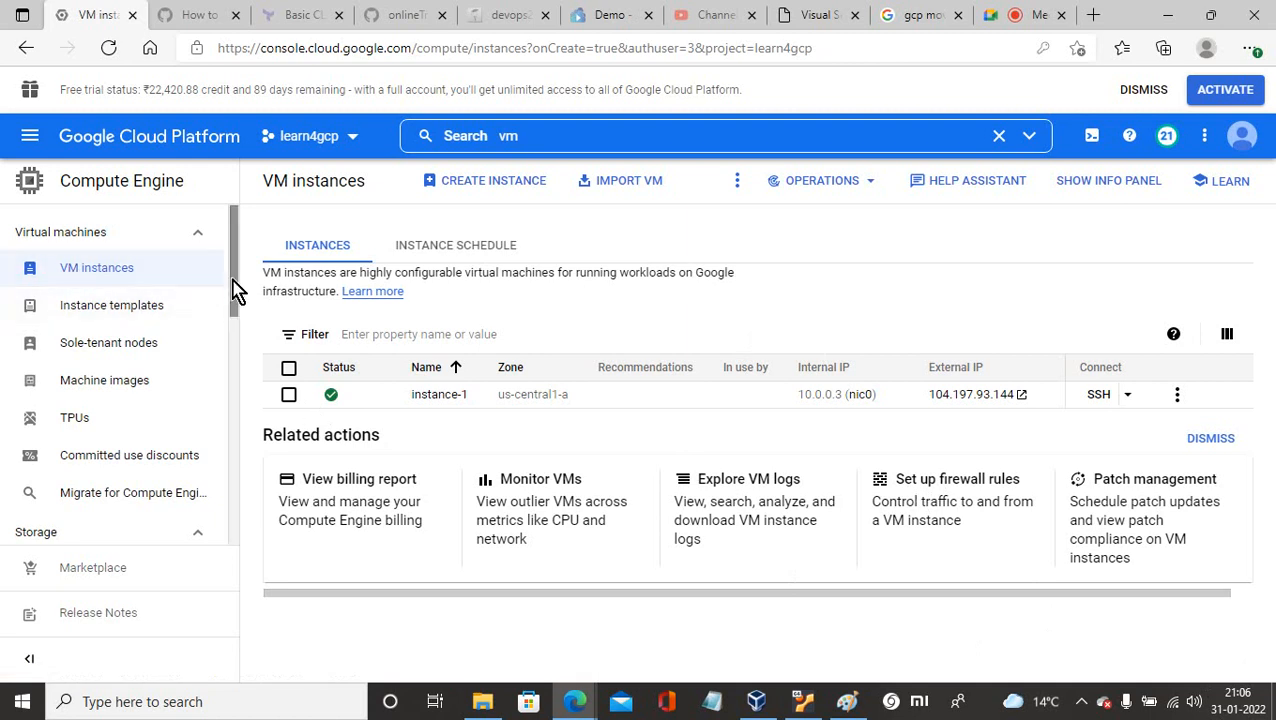
{"action": "left_click_drag", "start_coordinate": [233, 276], "coordinate": [234, 330]}
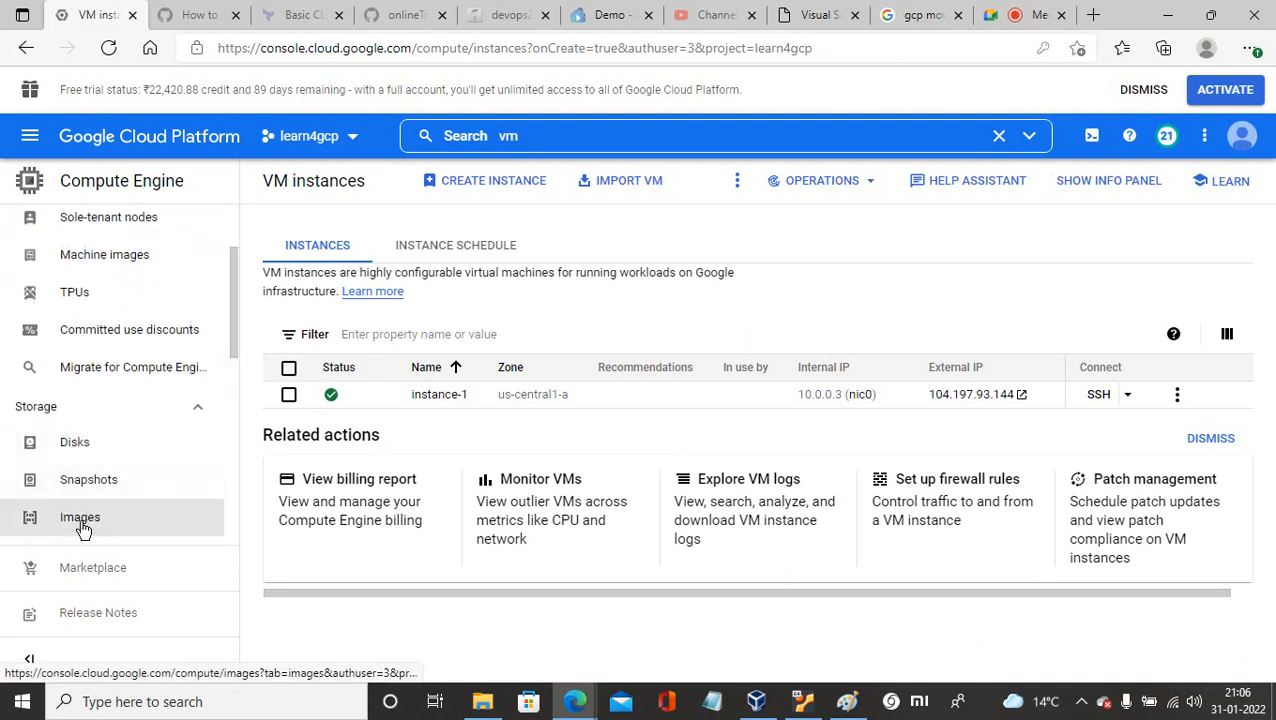
{"action": "left_click_drag", "start_coordinate": [236, 320], "coordinate": [228, 263]}
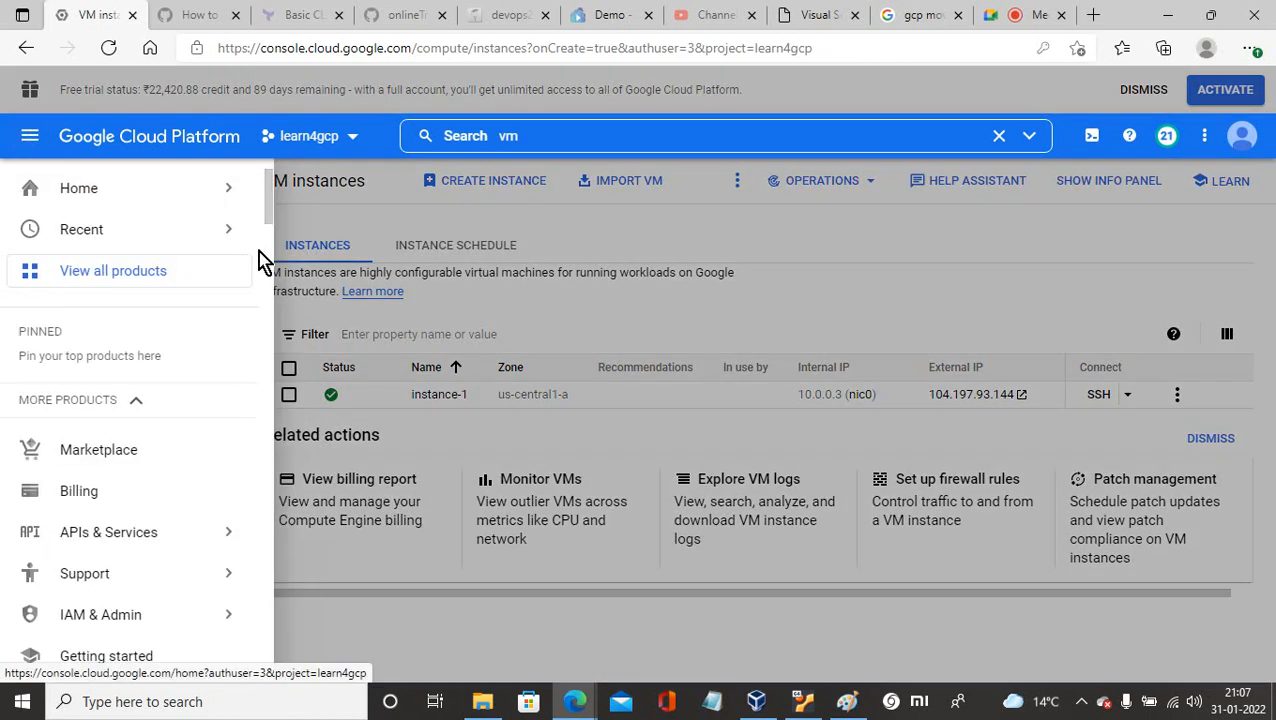
Step: Open the Cloud Storage bucket browser from the console's product list
{"action": "left_click", "coordinate": [268, 214]}
{"action": "left_click", "coordinate": [272, 212]}
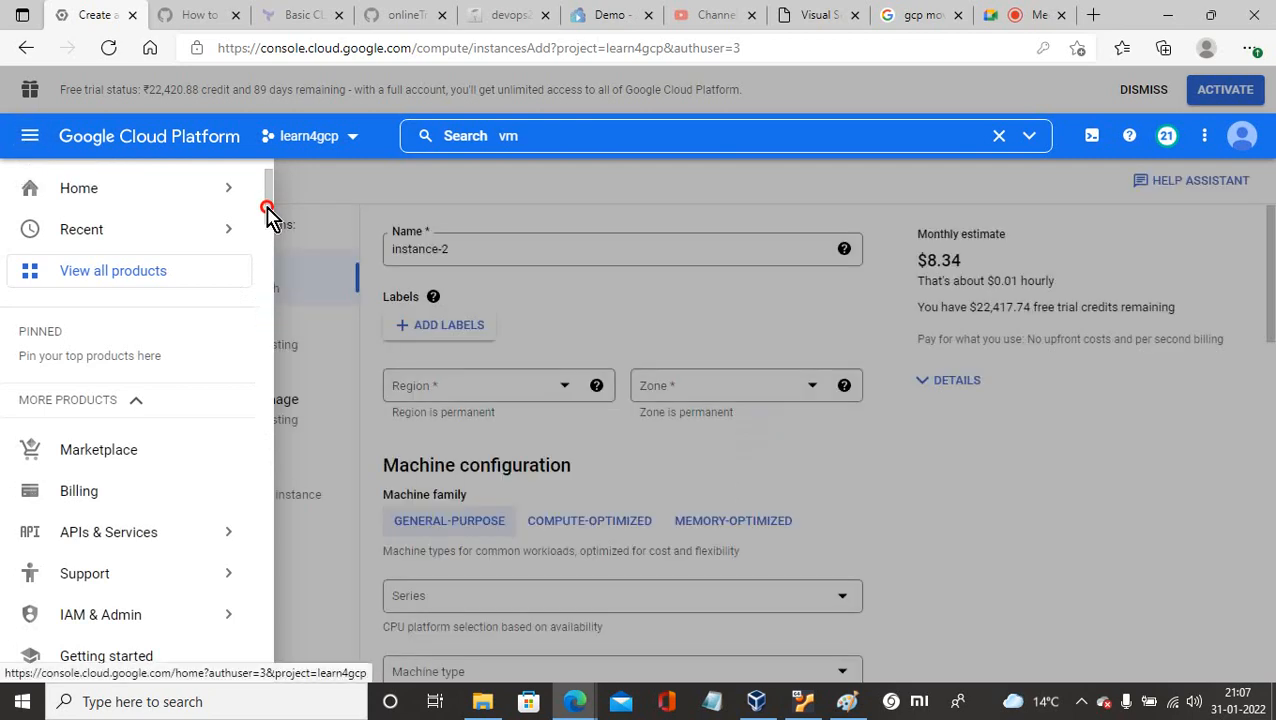
{"action": "left_click", "coordinate": [270, 390]}
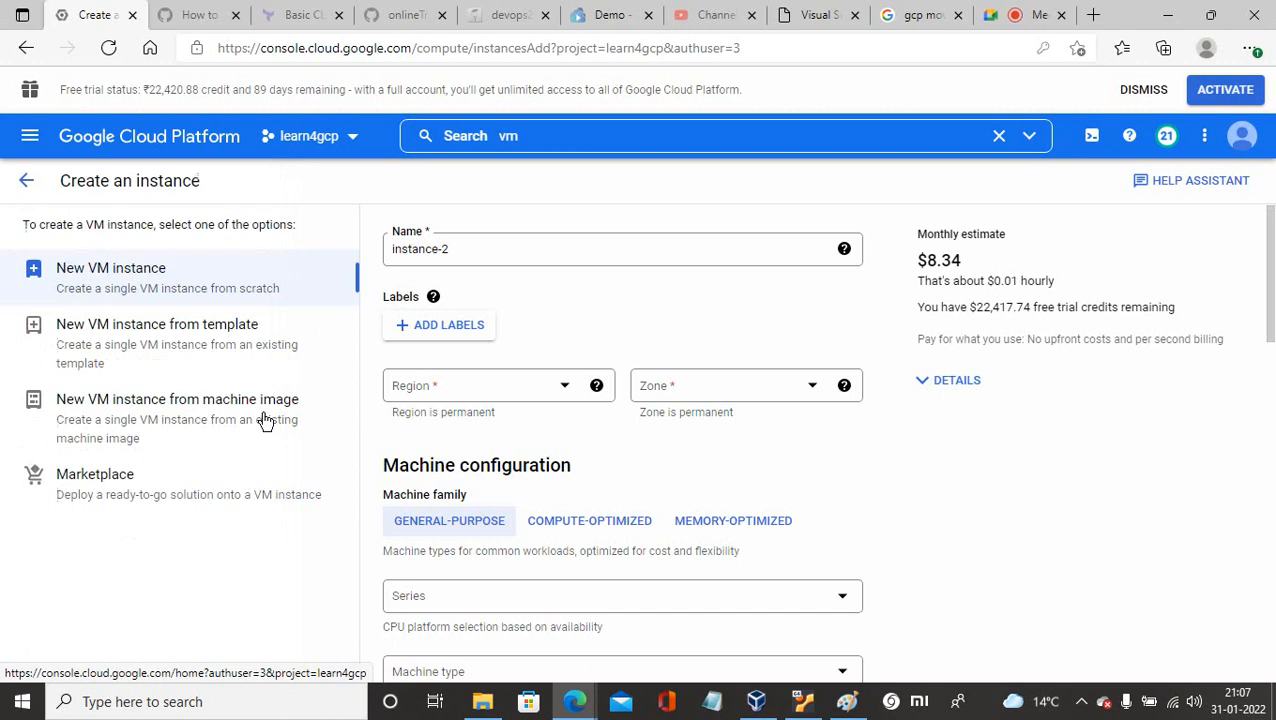
{"action": "left_click", "coordinate": [31, 140]}
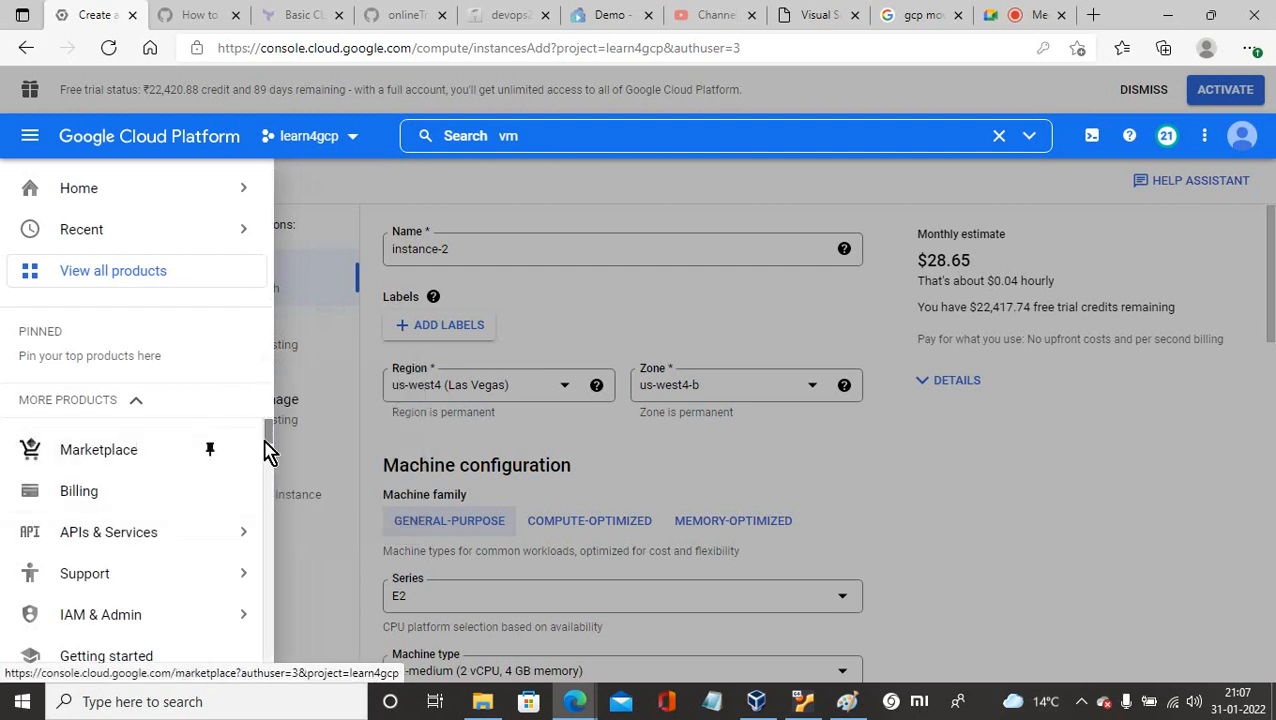
{"action": "left_click_drag", "start_coordinate": [268, 450], "coordinate": [273, 489]}
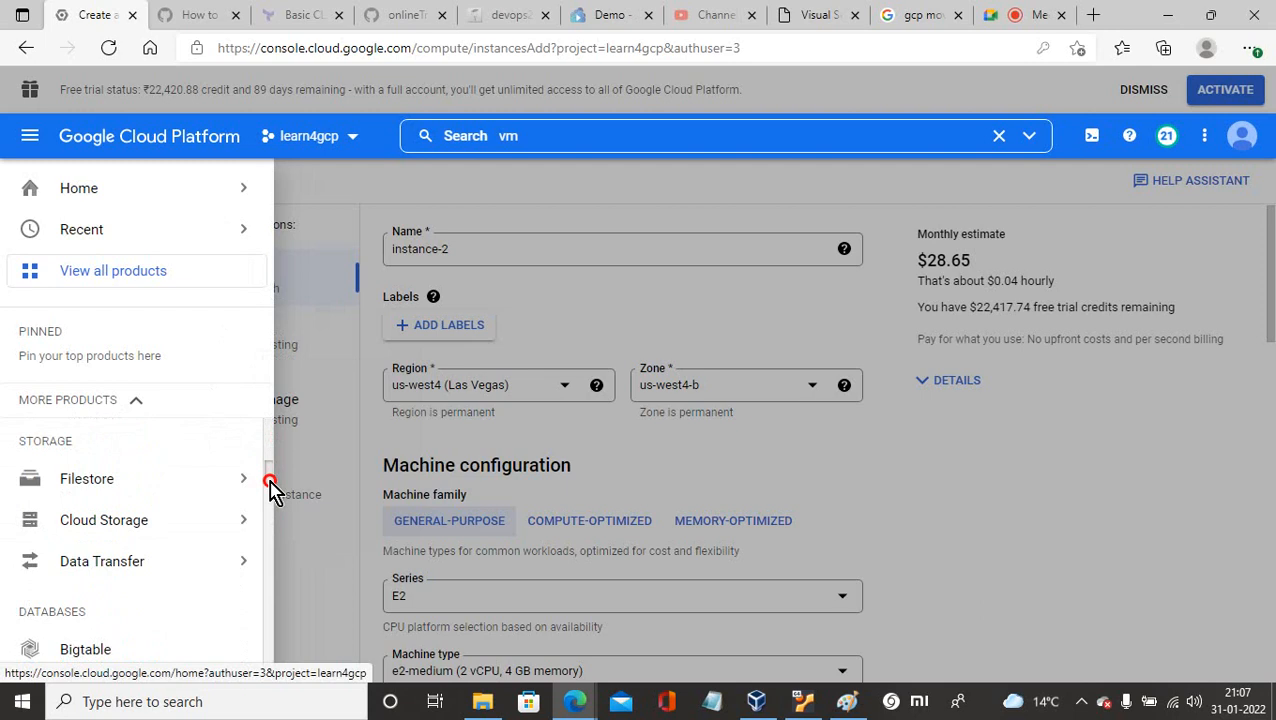
{"action": "mouse_move", "coordinate": [90, 526]}
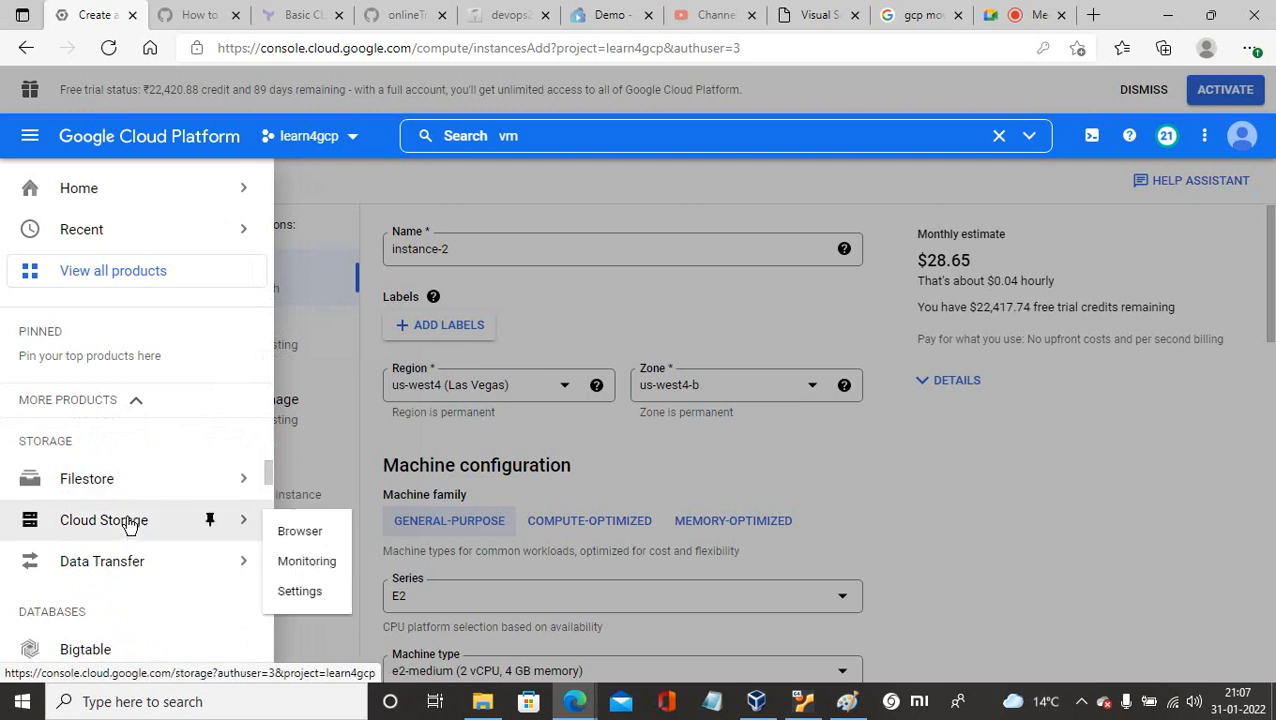
{"action": "left_click", "coordinate": [133, 530]}
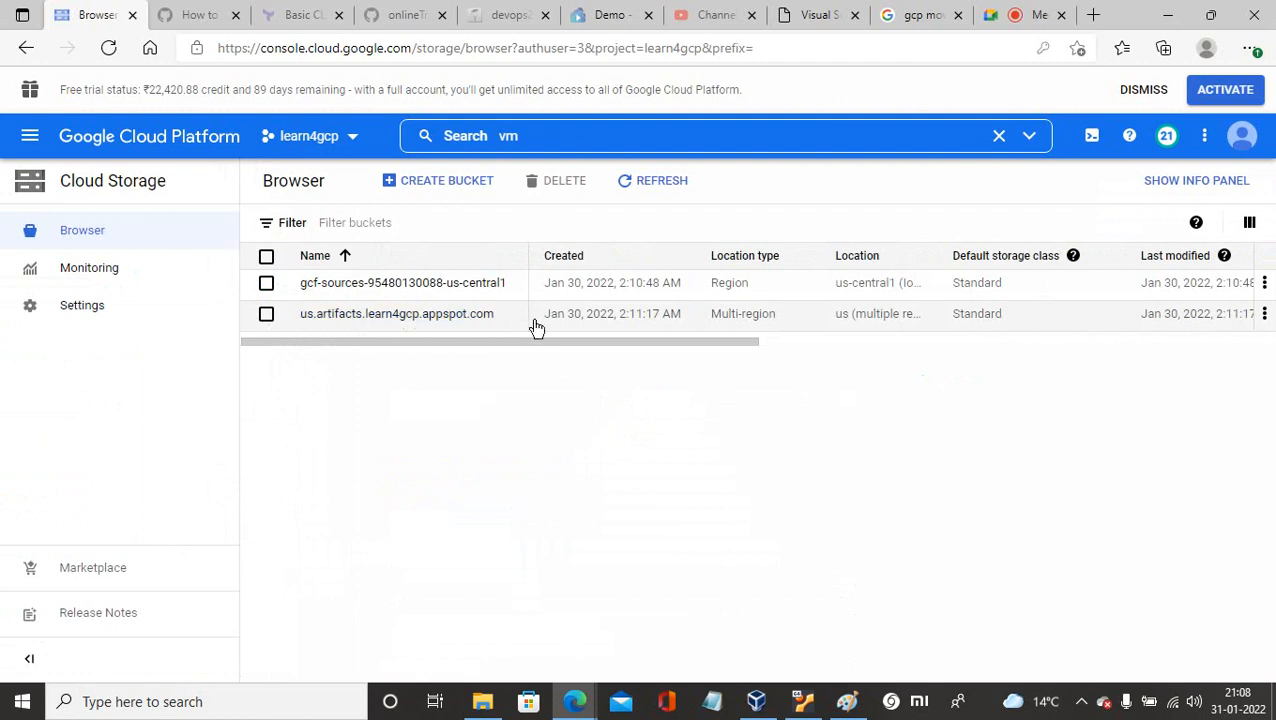
Step: Delete both existing storage buckets, confirming the deletion with the text "delete"
{"action": "left_click", "coordinate": [267, 286]}
{"action": "left_click", "coordinate": [267, 316]}
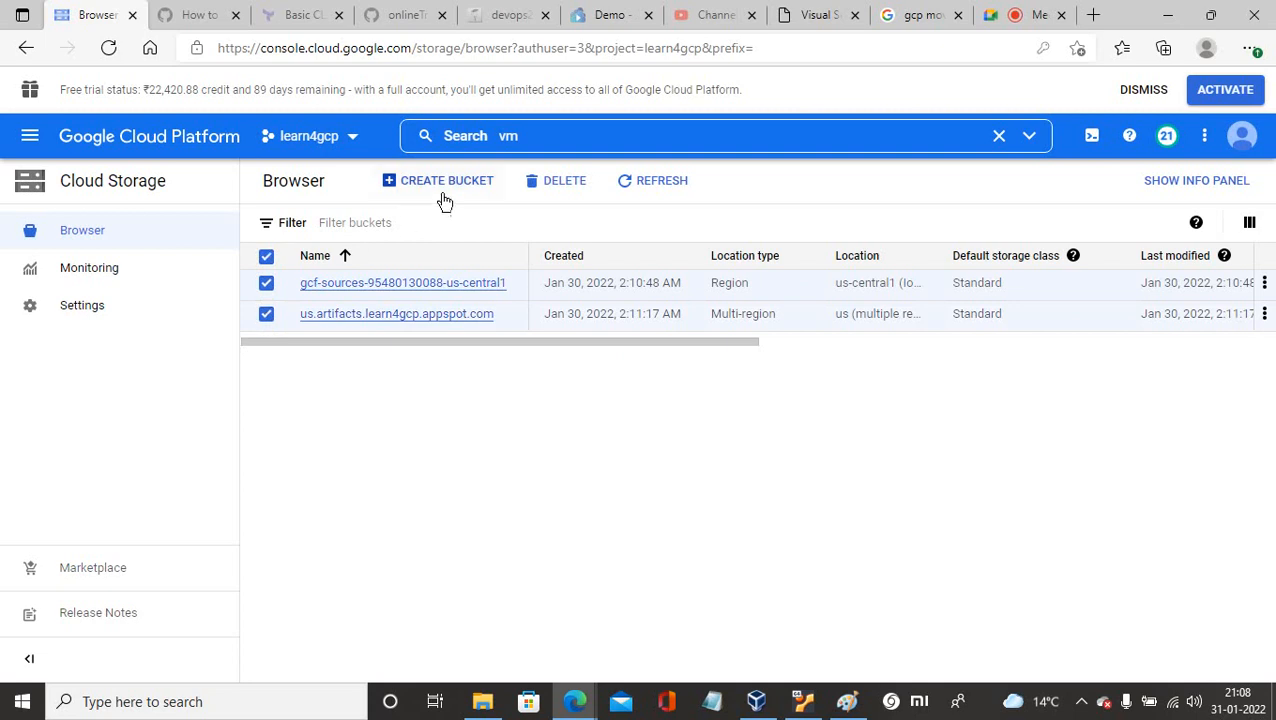
{"action": "left_click", "coordinate": [559, 186]}
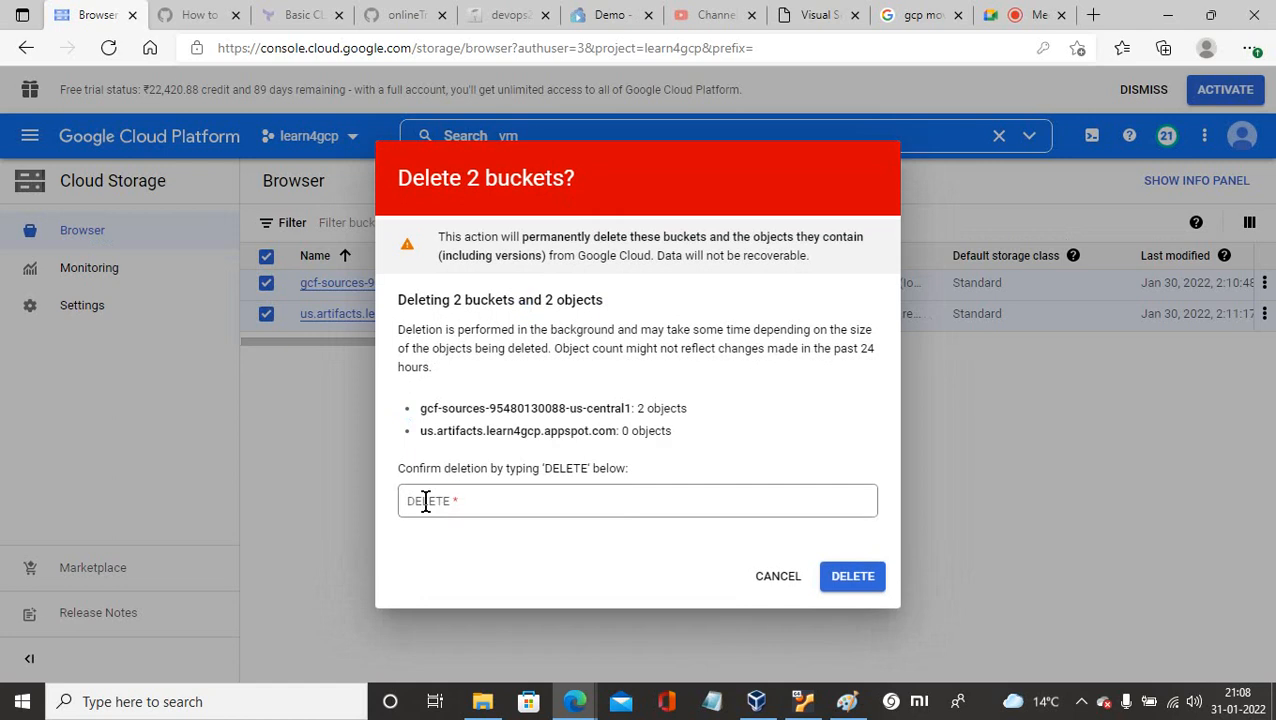
{"action": "left_click", "coordinate": [426, 501]}
{"action": "type", "text": "de"}
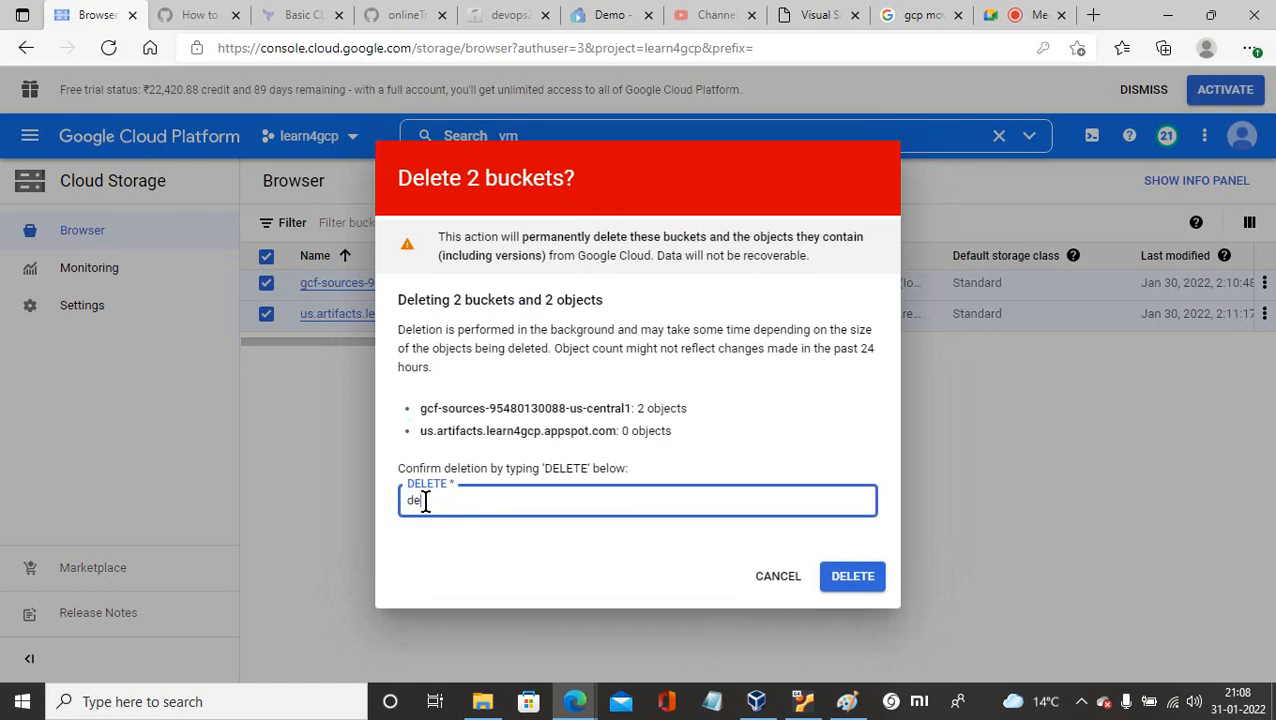
{"action": "type", "text": "lete"}
{"action": "left_click", "coordinate": [843, 587]}
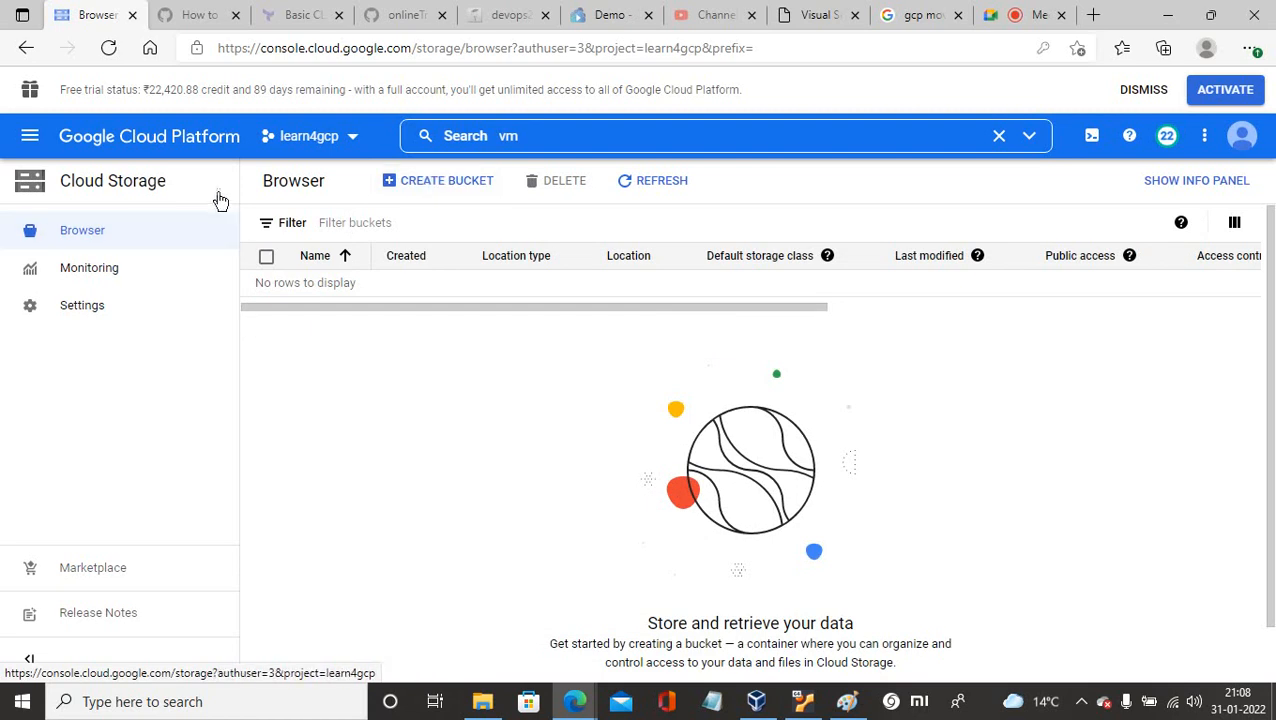
Step: Start creating a new storage bucket and name it sdsdsfhgfwqjdwh
{"action": "left_click", "coordinate": [461, 187]}
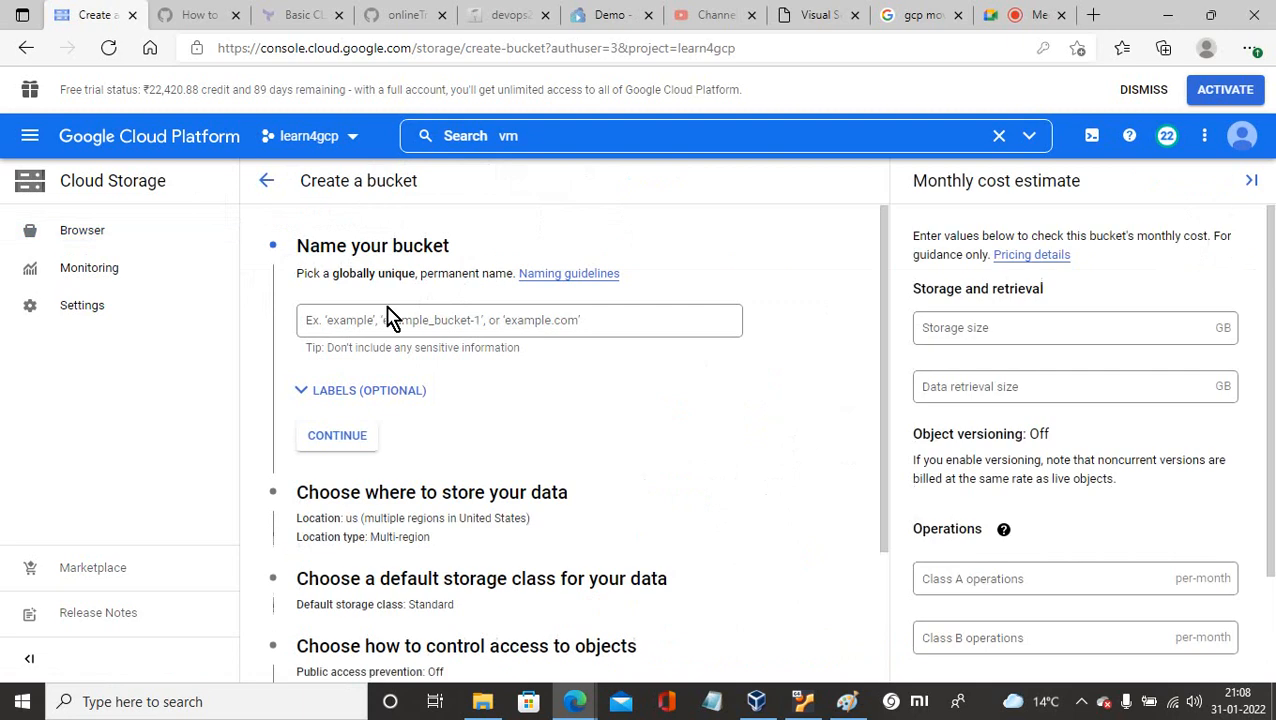
{"action": "left_click", "coordinate": [352, 320]}
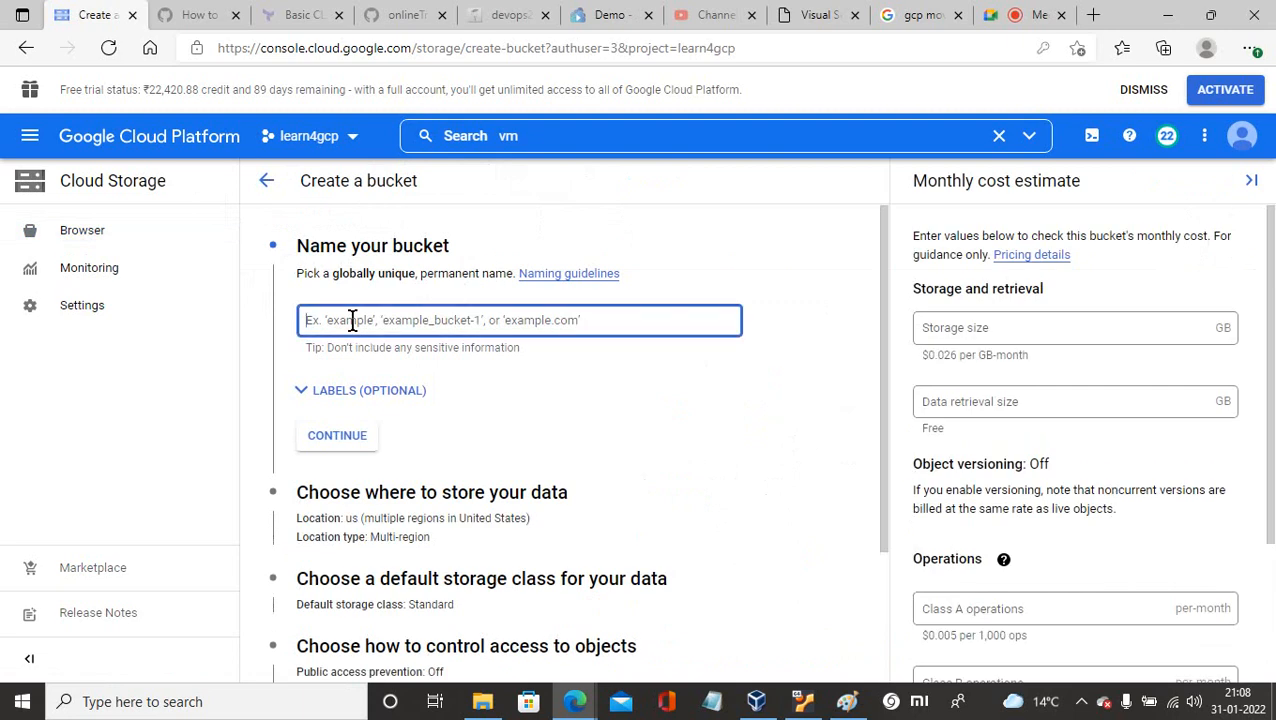
{"action": "type", "text": "sdsds"}
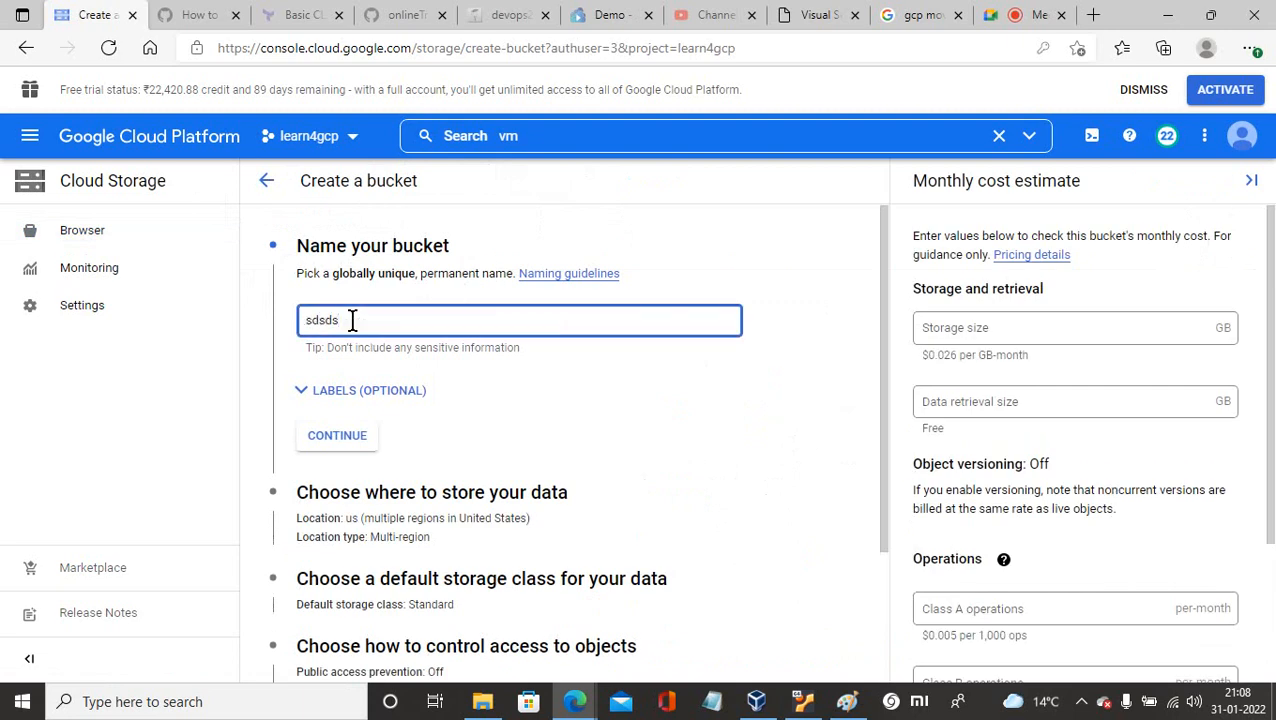
{"action": "left_click", "coordinate": [590, 402]}
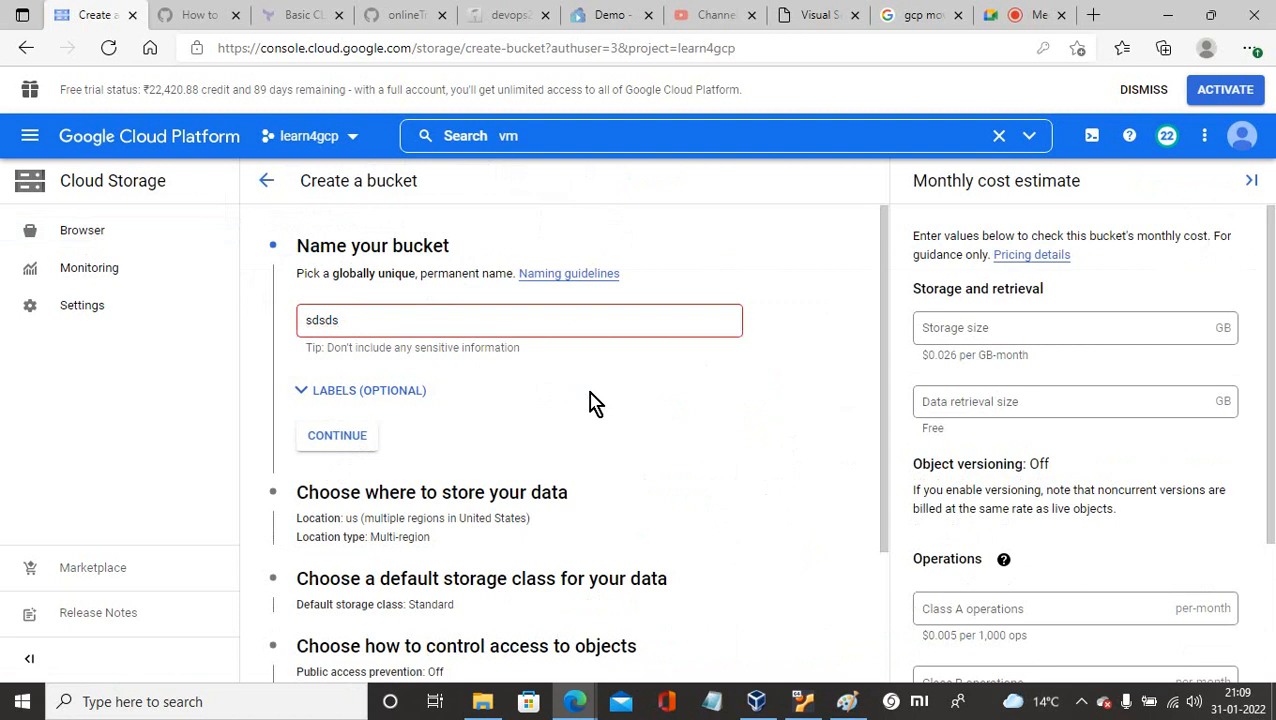
{"action": "left_click", "coordinate": [357, 327]}
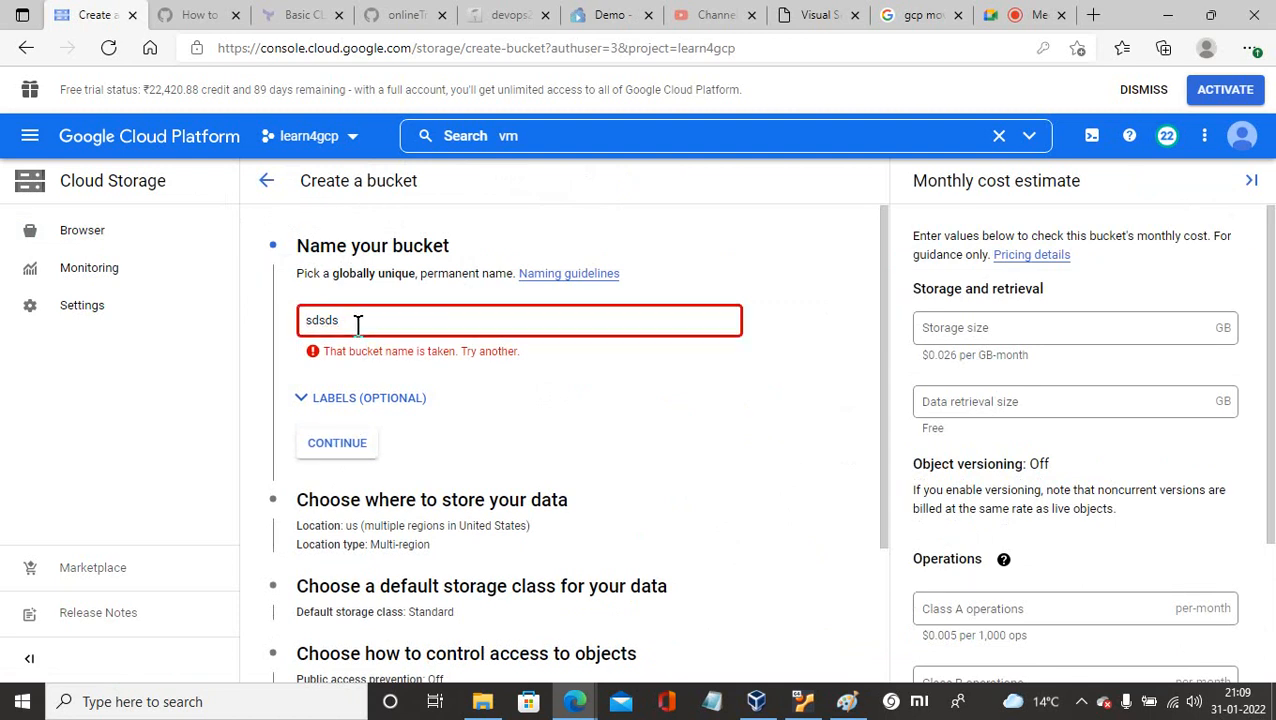
{"action": "type", "text": "fhgfwqjdwh"}
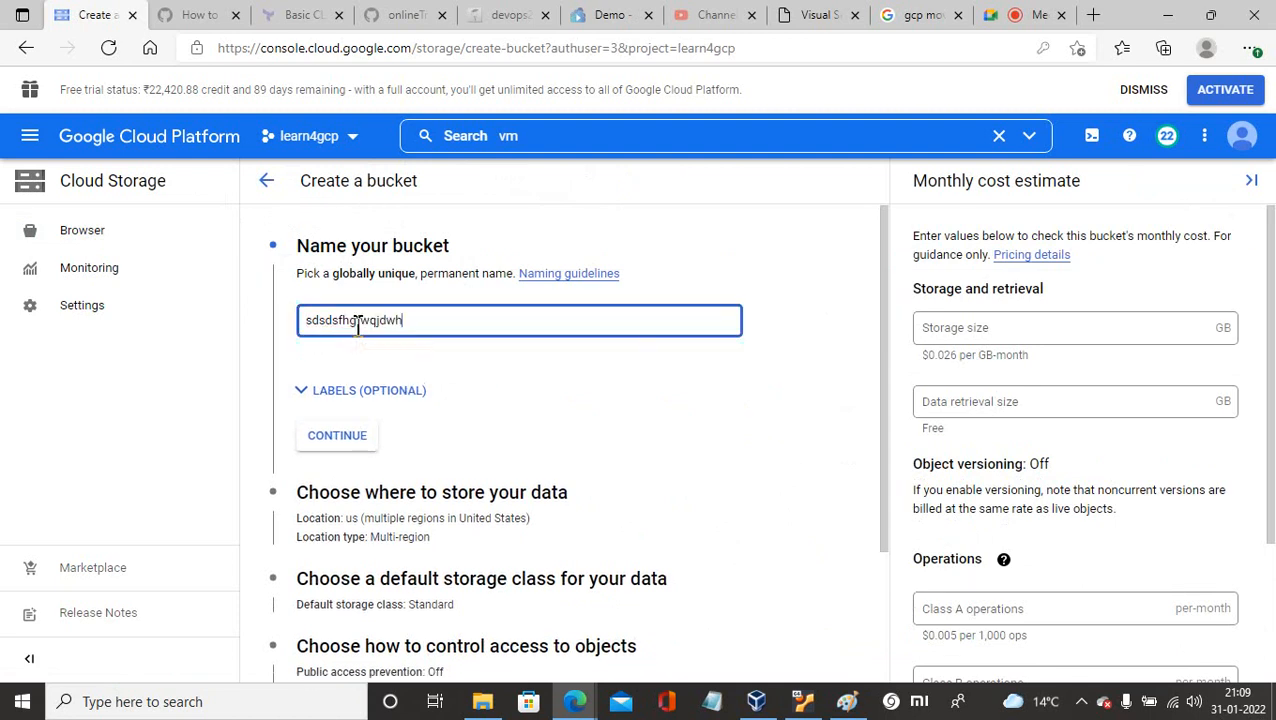
{"action": "left_click", "coordinate": [716, 456]}
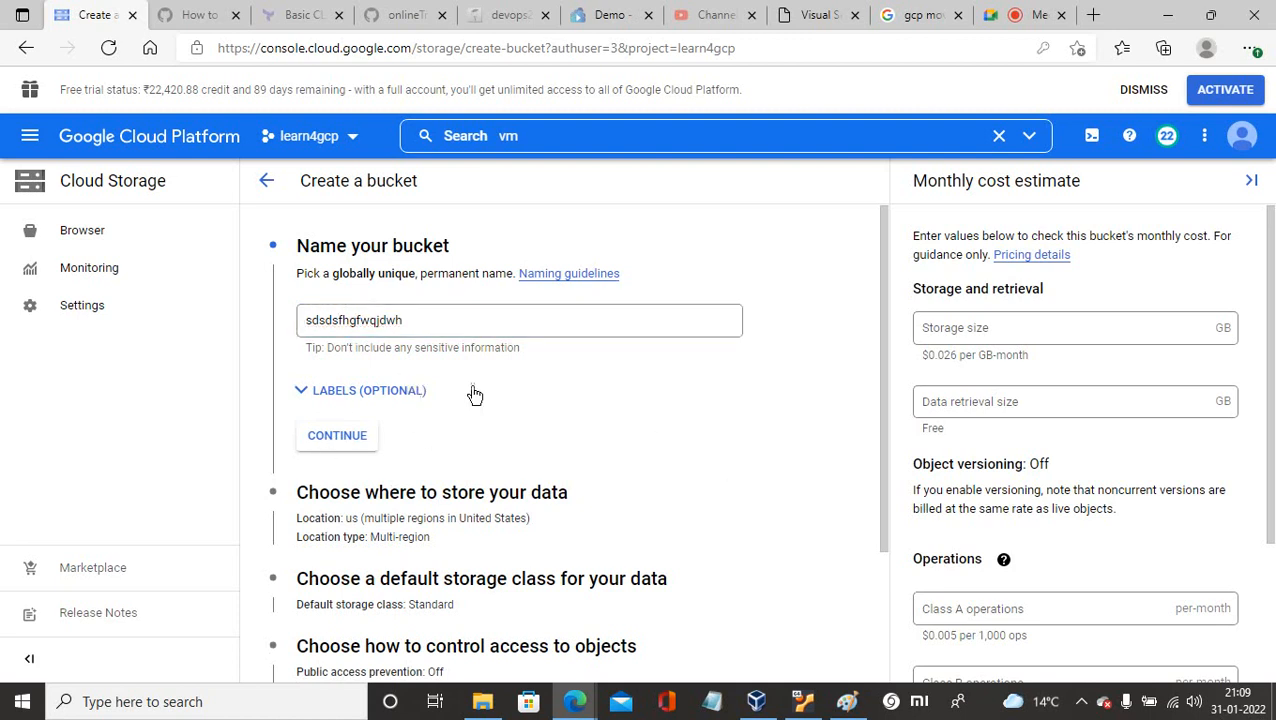
{"action": "left_click", "coordinate": [338, 440]}
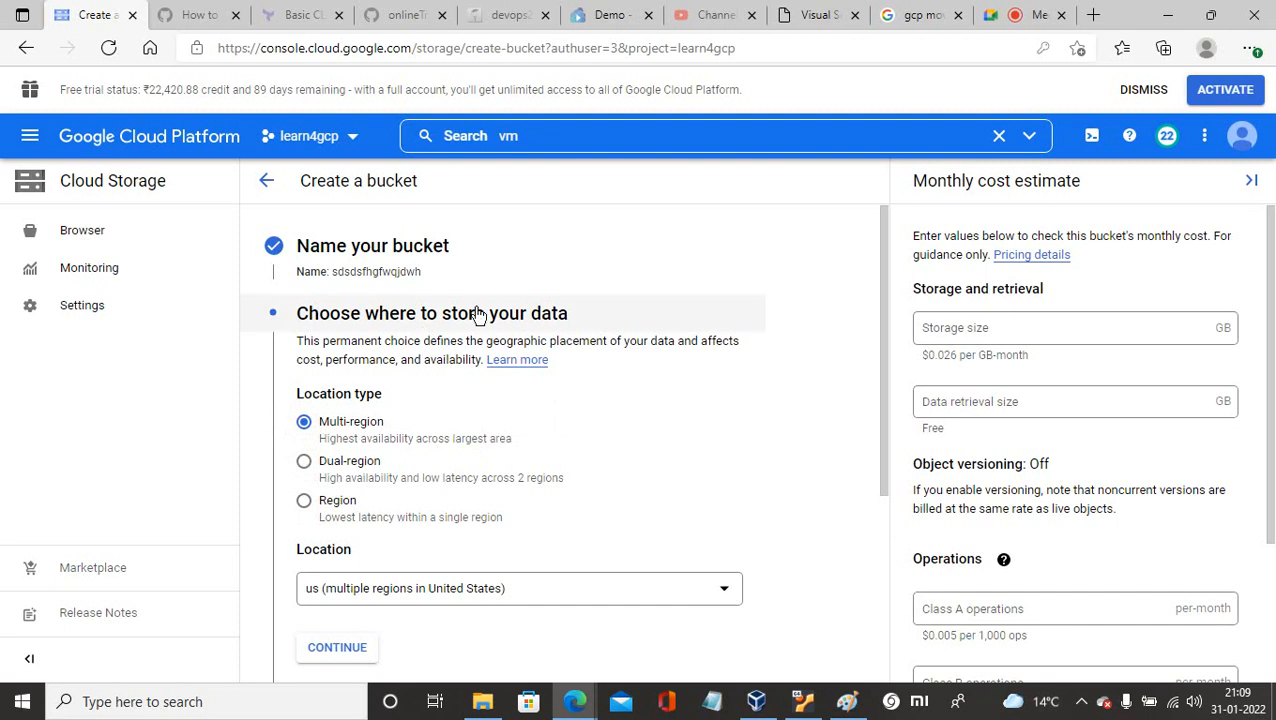
Step: Try the single-region location us-central1 (Iowa) for the bucket and set its location type to Dual-region
{"action": "left_click", "coordinate": [303, 464]}
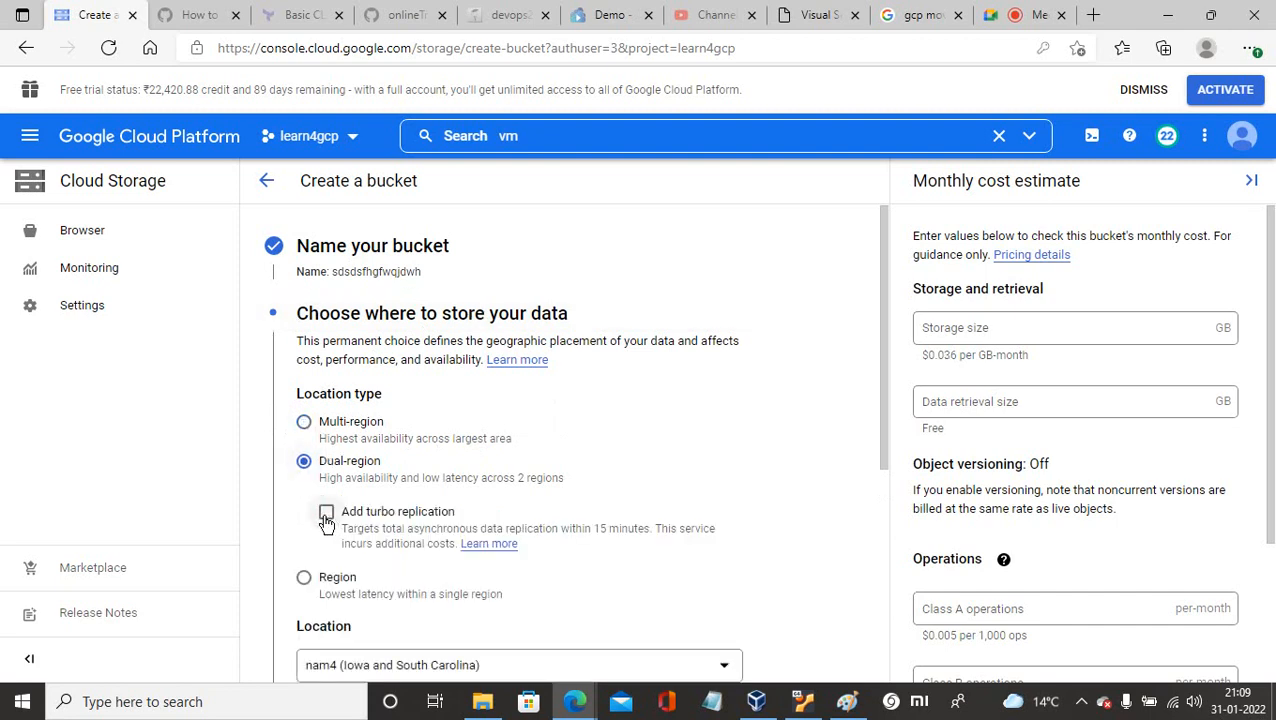
{"action": "left_click", "coordinate": [326, 512]}
{"action": "left_click", "coordinate": [304, 578]}
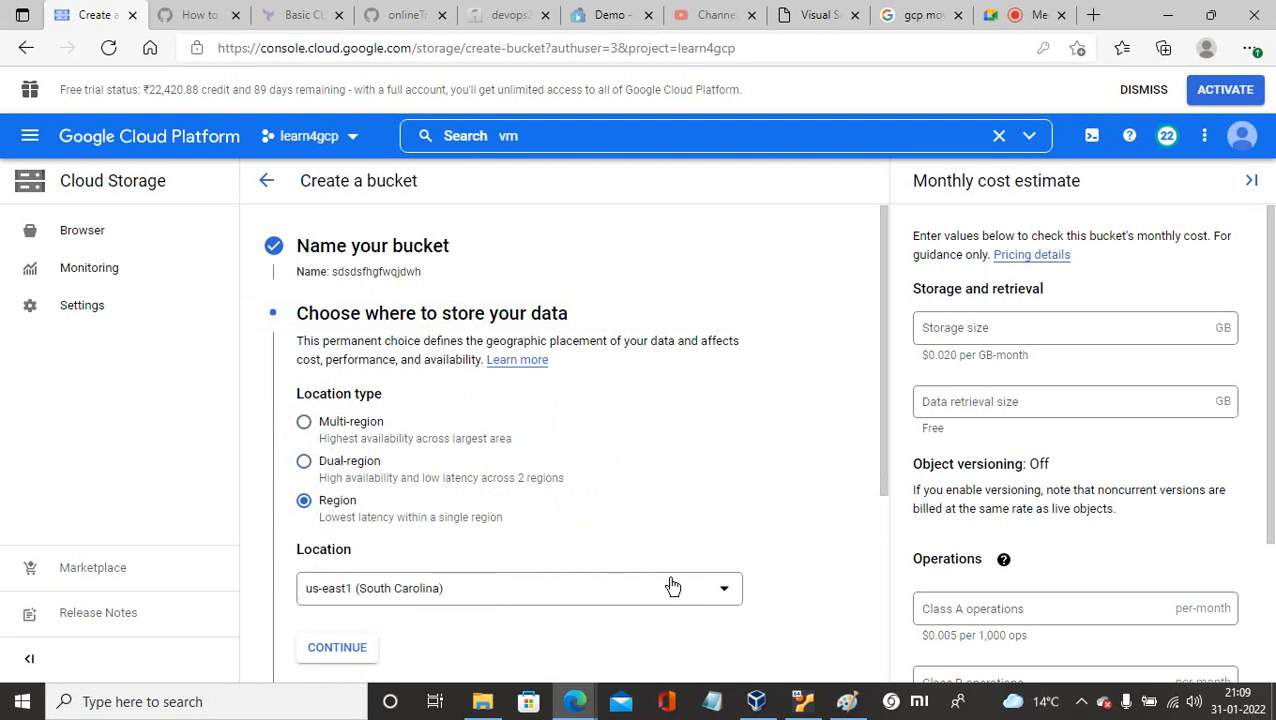
{"action": "left_click", "coordinate": [726, 595]}
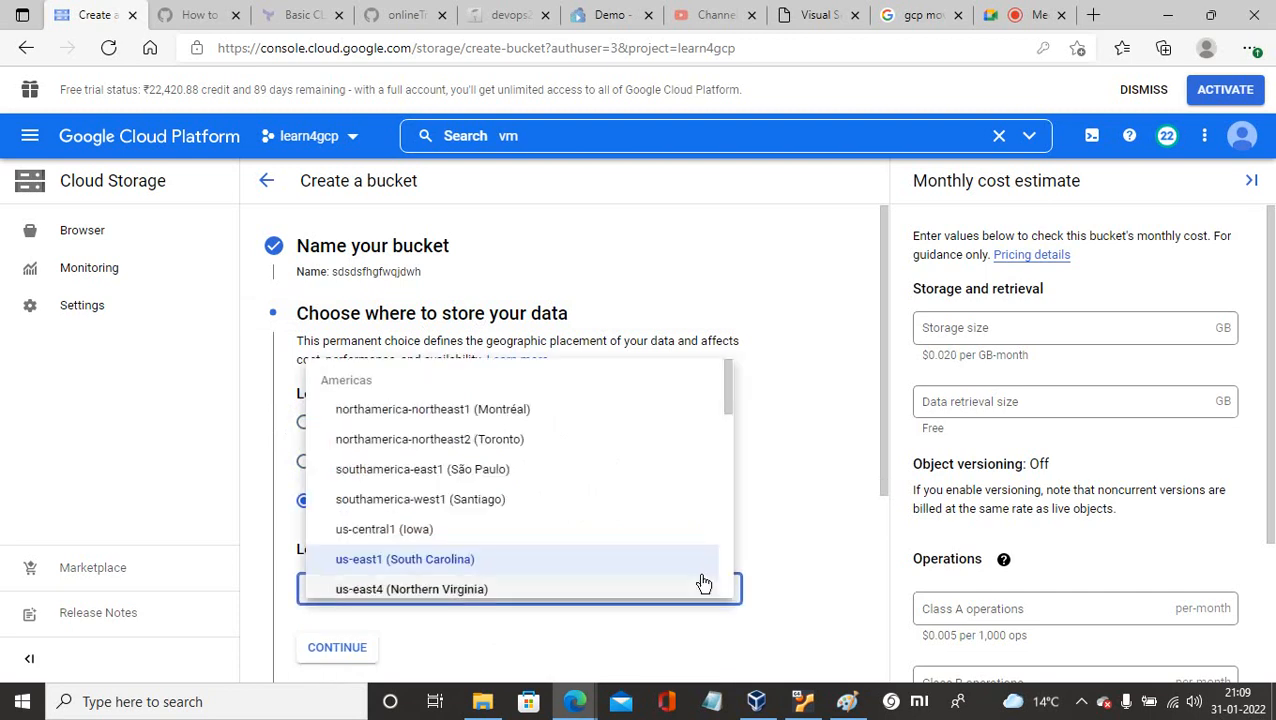
{"action": "left_click", "coordinate": [381, 531]}
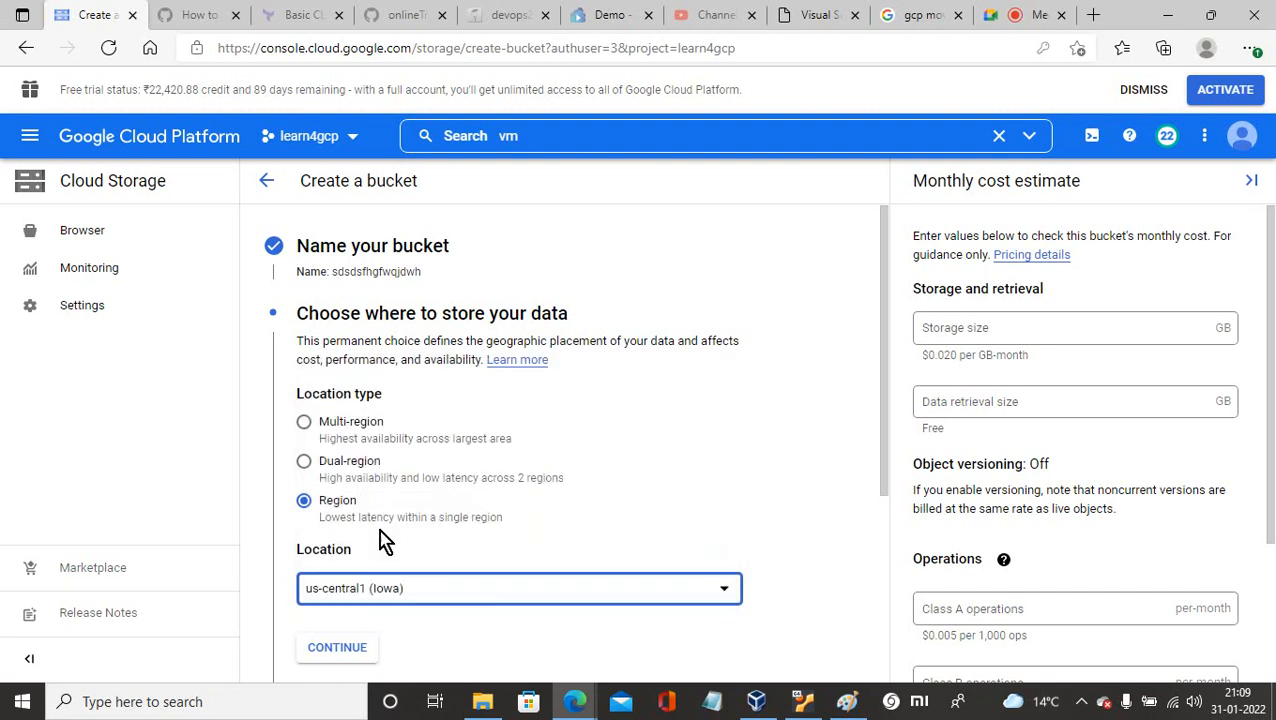
{"action": "left_click", "coordinate": [304, 462]}
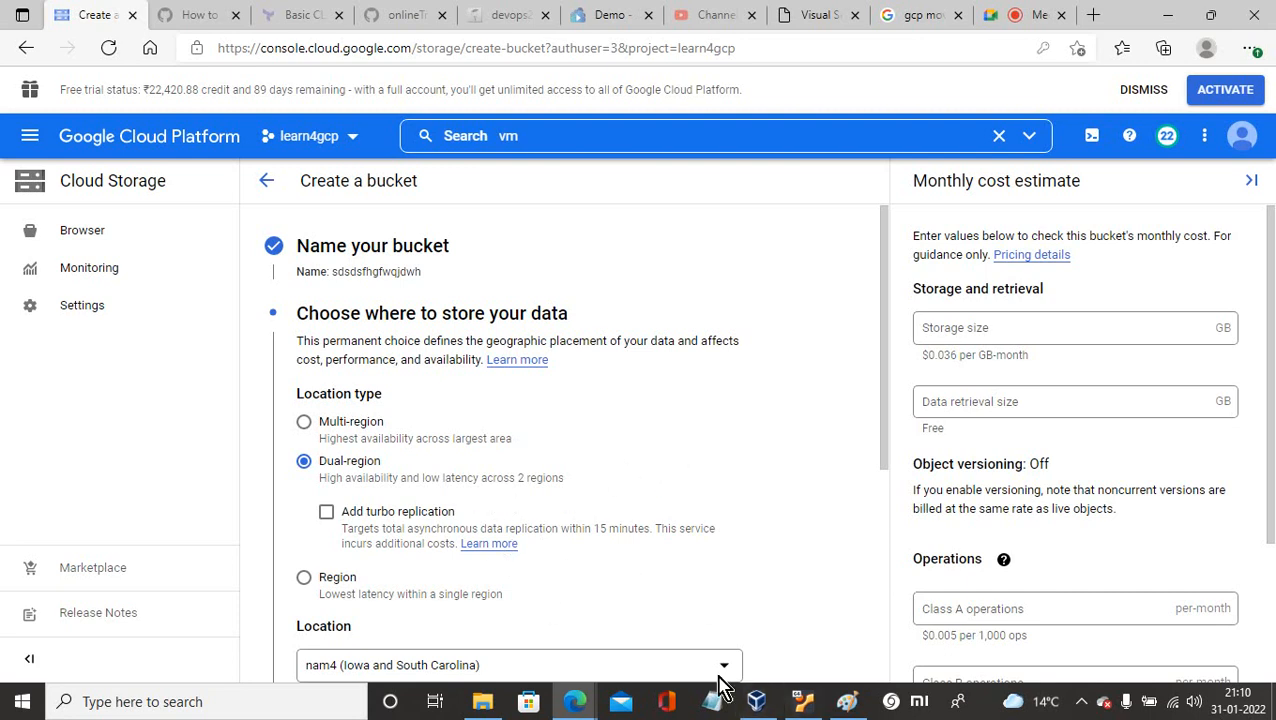
Step: Switch to Paint and draw a black rectangle about 163 × 87 px below the "physical" box, near the canvas's lower-left corner
{"action": "left_click", "coordinate": [845, 706]}
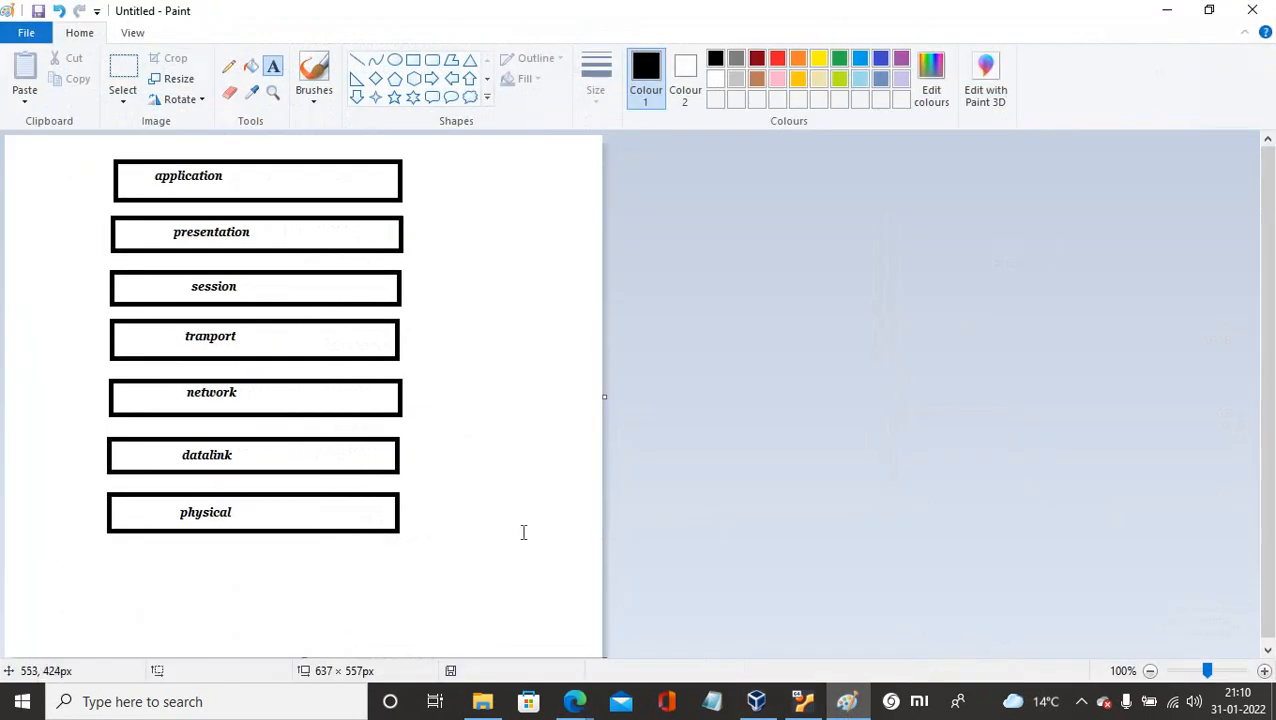
{"action": "left_click", "coordinate": [522, 528]}
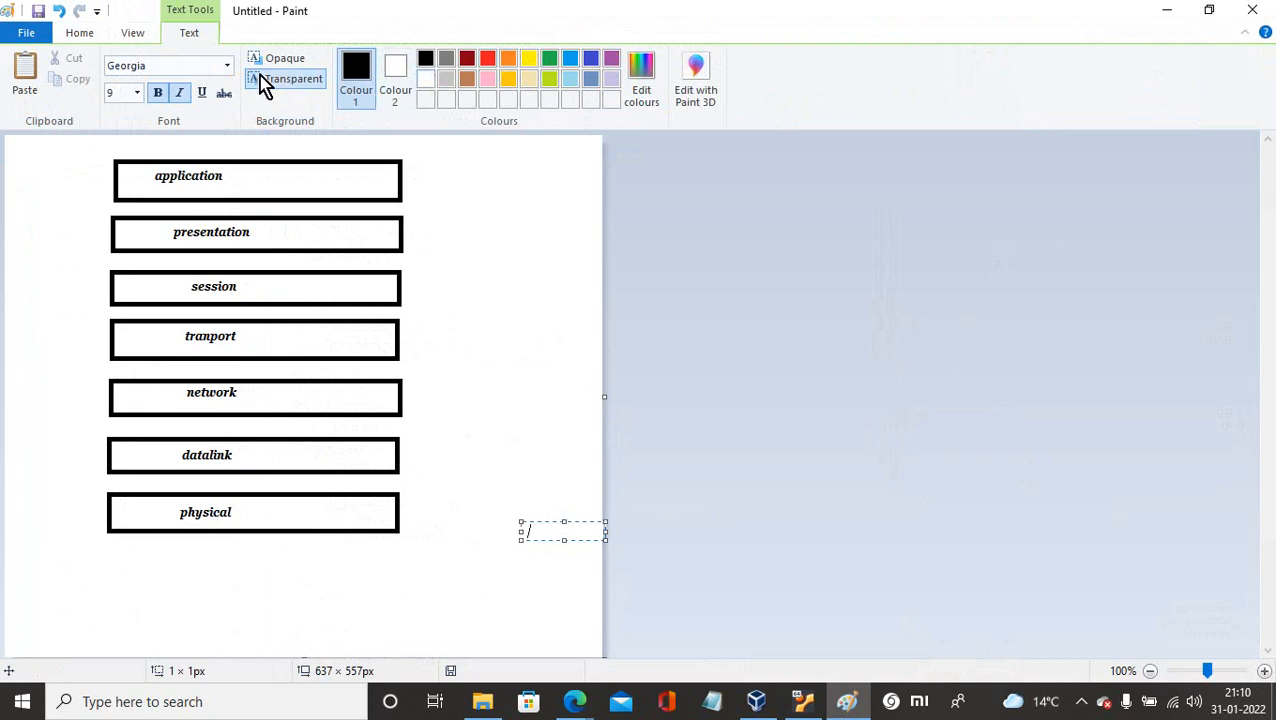
{"action": "left_click", "coordinate": [132, 34]}
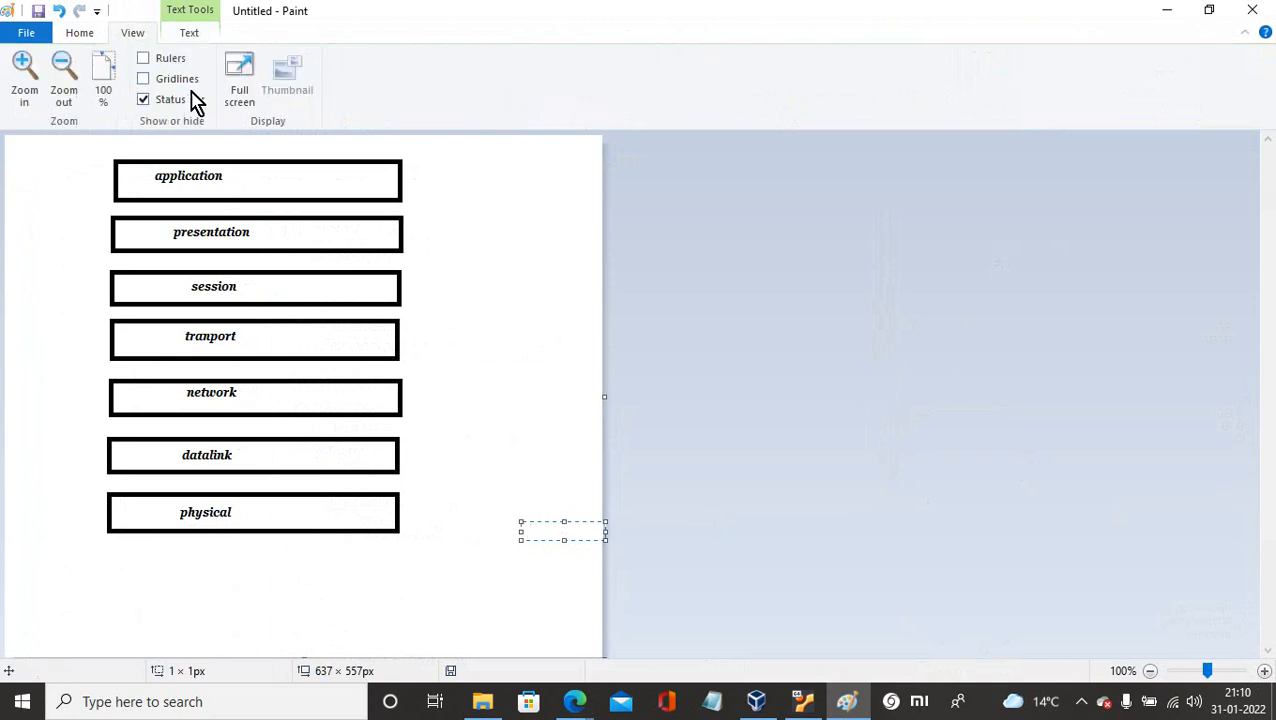
{"action": "left_click", "coordinate": [81, 35]}
{"action": "left_click", "coordinate": [412, 62]}
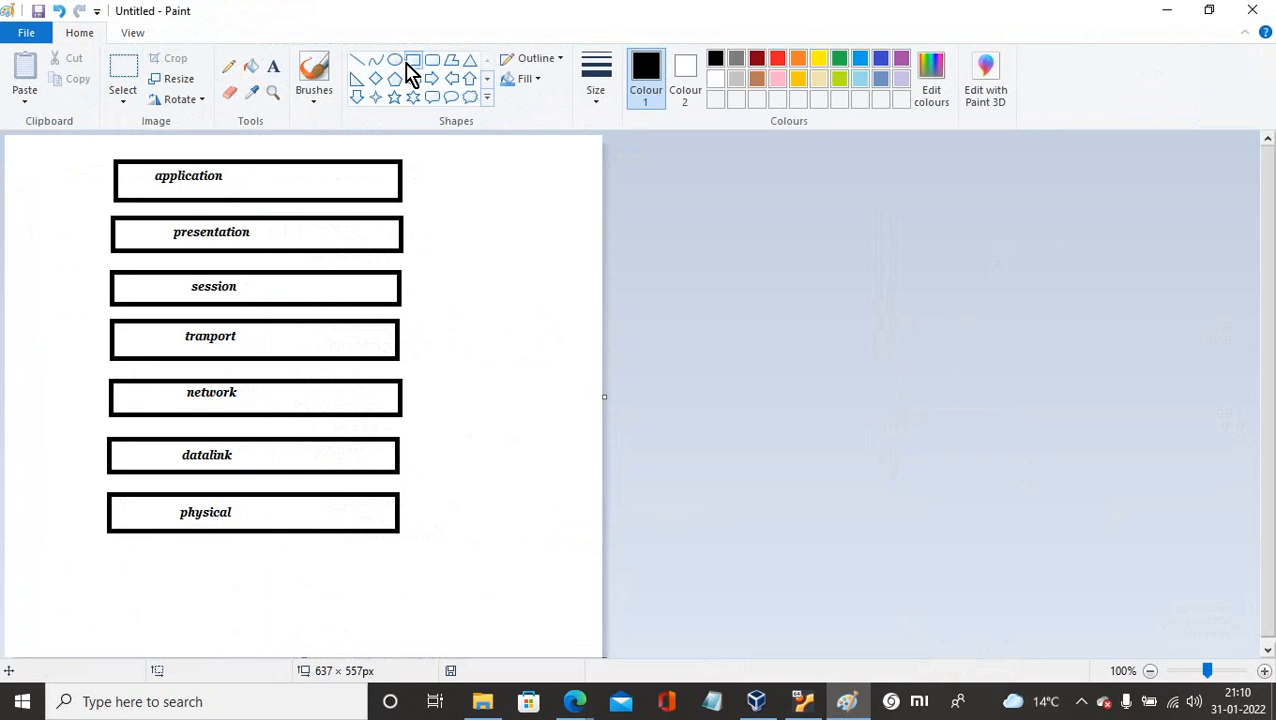
{"action": "left_click_drag", "start_coordinate": [50, 553], "coordinate": [204, 633]}
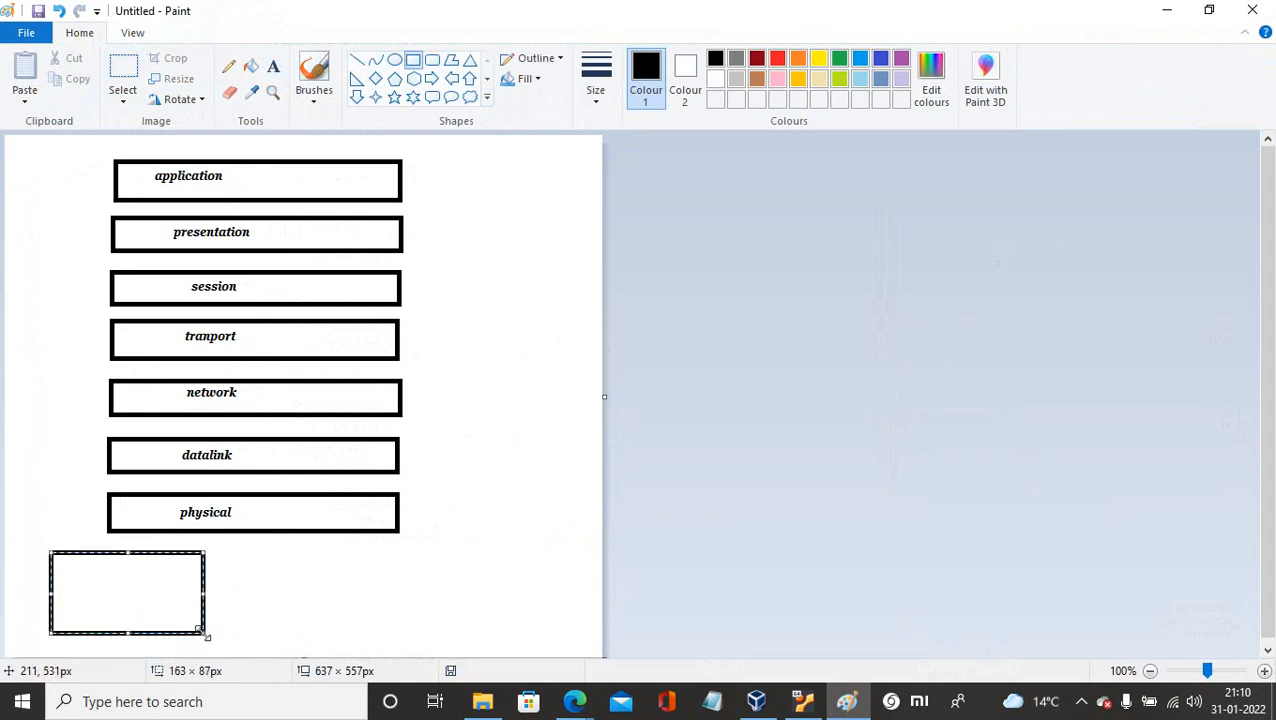
{"action": "left_click", "coordinate": [441, 603]}
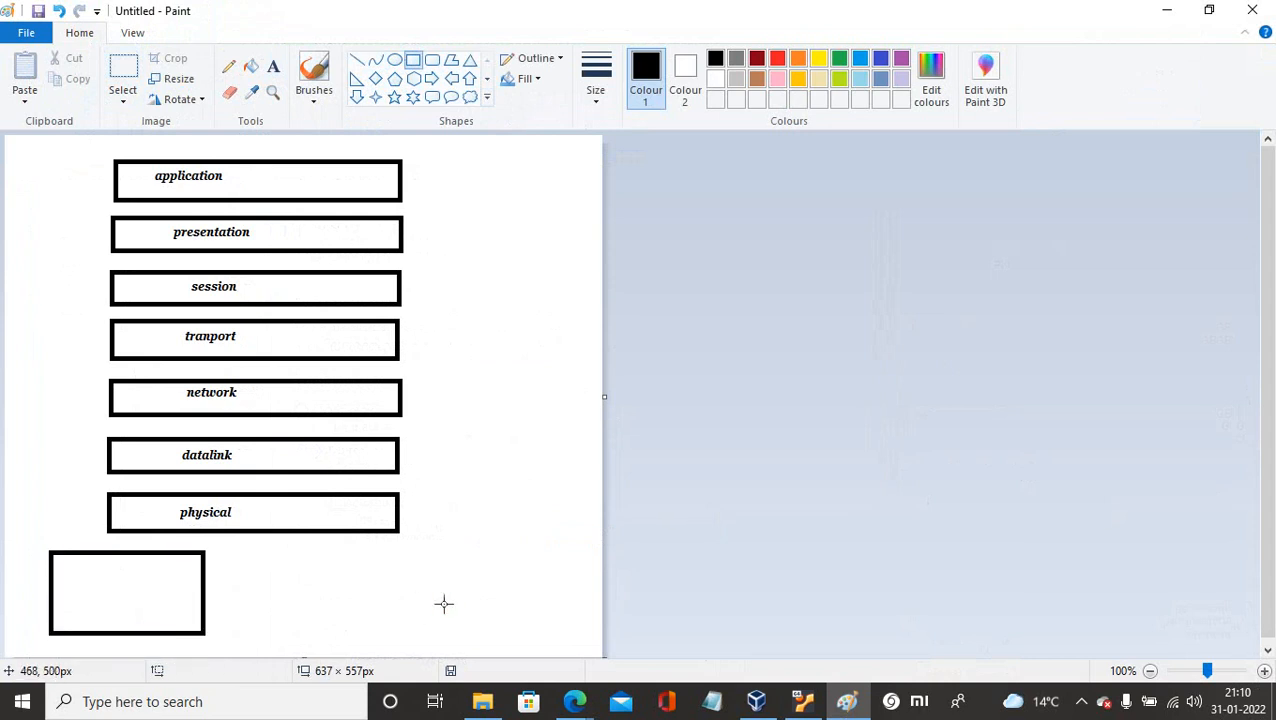
Step: Draw a green rectangle about 191 × 83 px beside the new black rectangle
{"action": "left_click", "coordinate": [840, 60]}
{"action": "left_click_drag", "start_coordinate": [268, 552], "coordinate": [450, 630]}
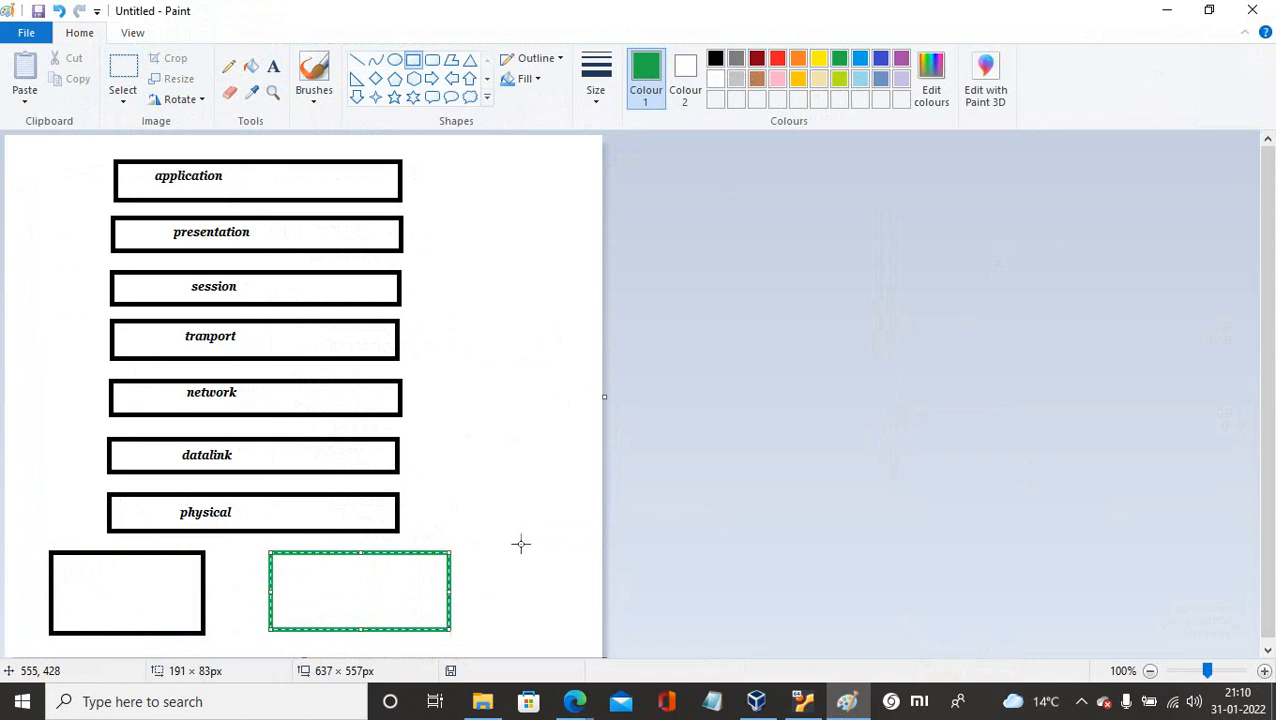
{"action": "left_click", "coordinate": [537, 511]}
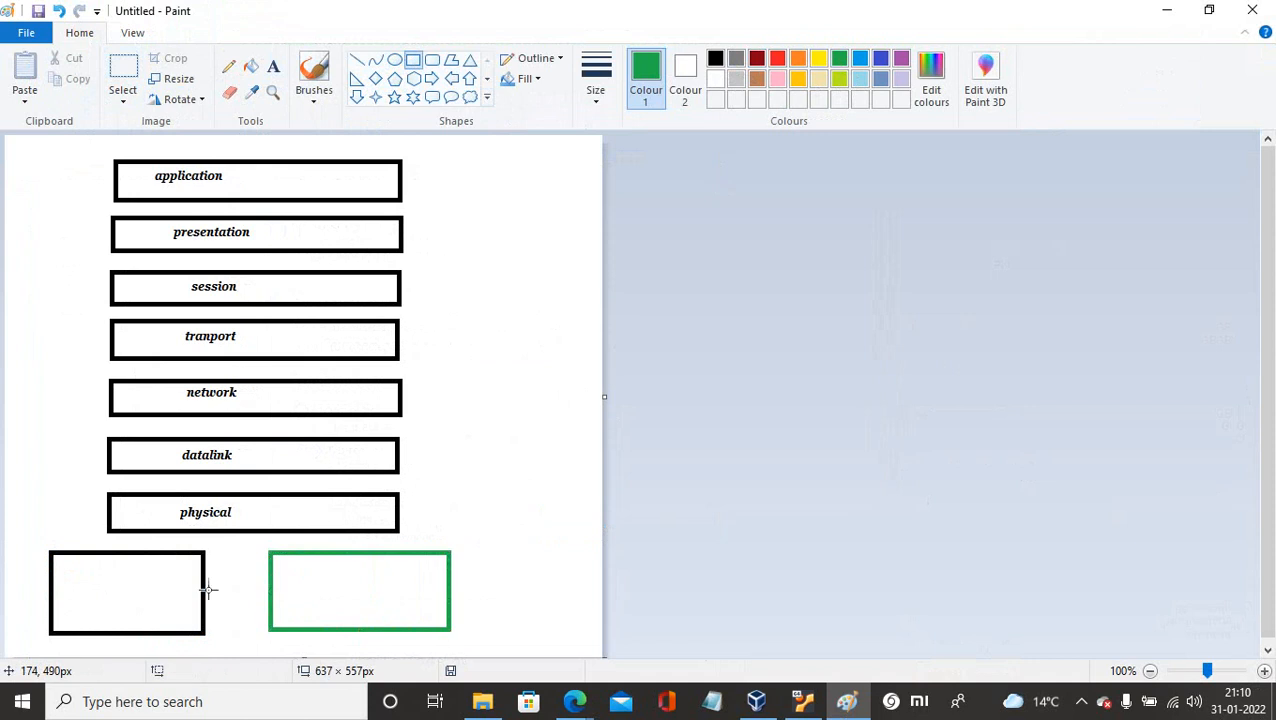
Step: Draw two overlapping green ellipses, about 69 × 18 px, one slightly below the other, inside the black rectangle
{"action": "left_click", "coordinate": [395, 60]}
{"action": "left_click_drag", "start_coordinate": [79, 572], "coordinate": [149, 596]}
{"action": "left_click", "coordinate": [102, 609]}
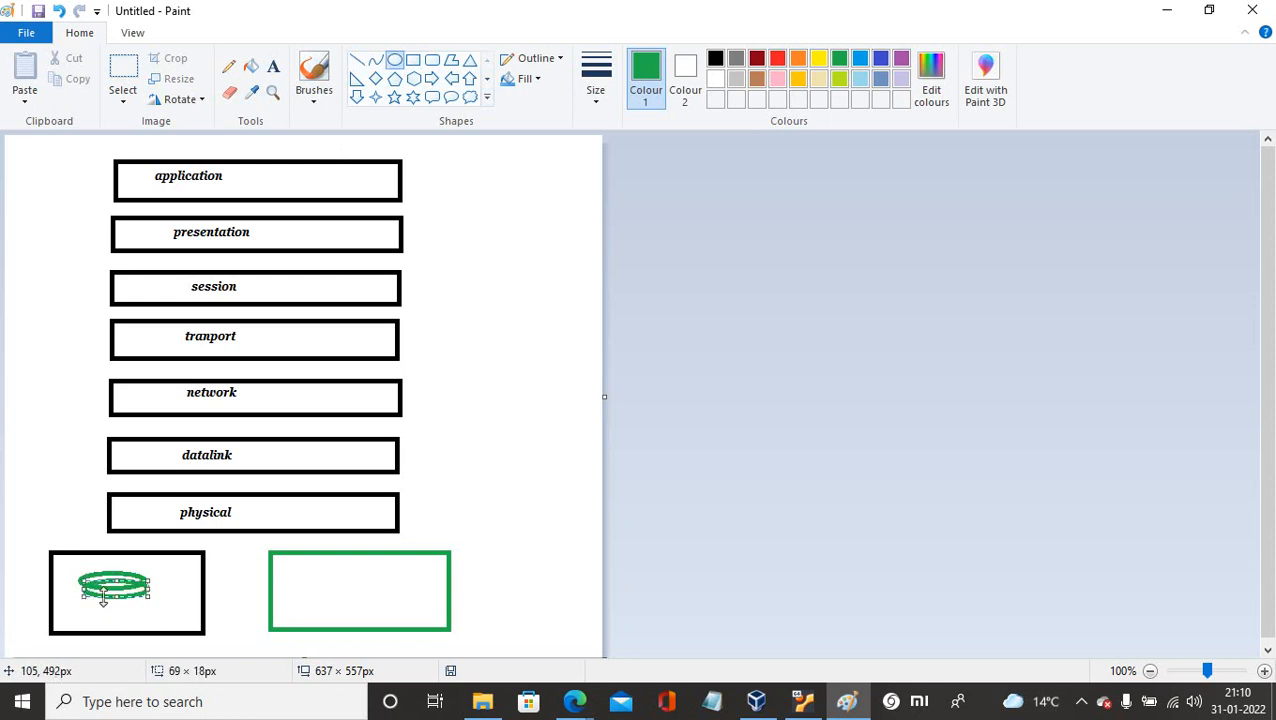
{"action": "left_click", "coordinate": [101, 617]}
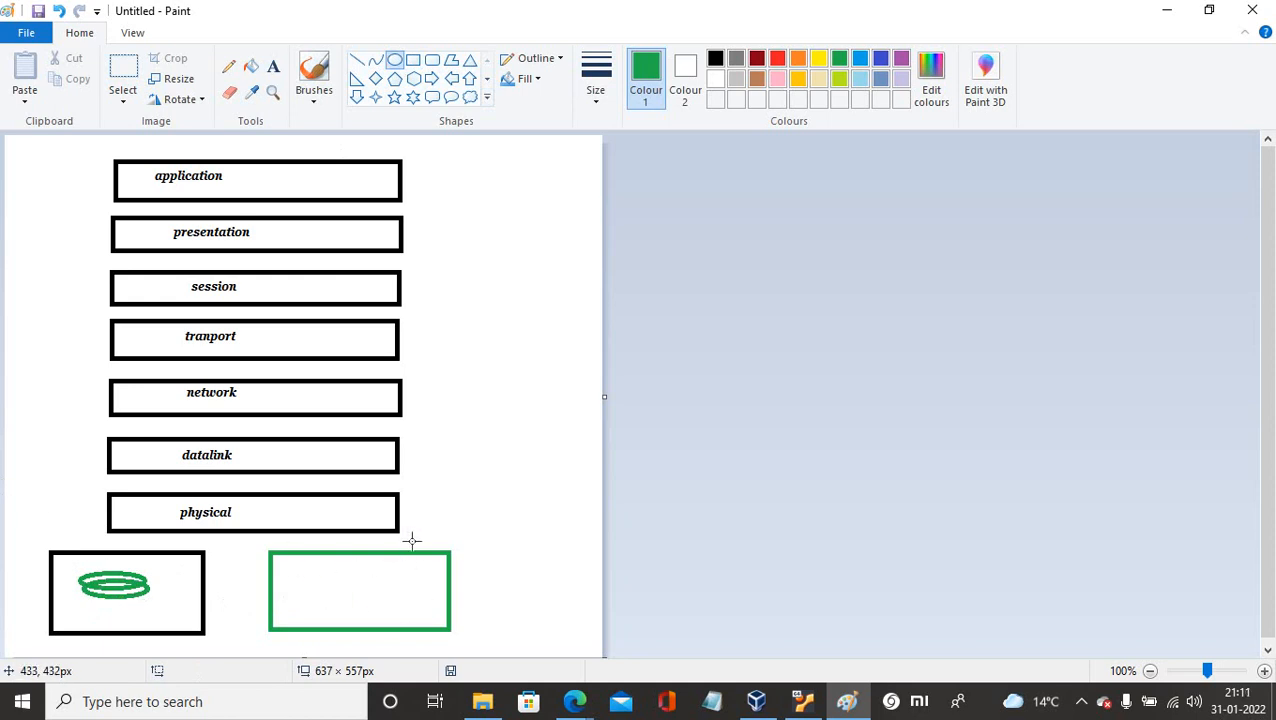
Step: Draw two small green ovals, one above the other, in the empty canvas area to the right of the "physical" box
{"action": "left_click_drag", "start_coordinate": [527, 474], "coordinate": [544, 500]}
{"action": "left_click", "coordinate": [540, 507]}
{"action": "left_click", "coordinate": [595, 582]}
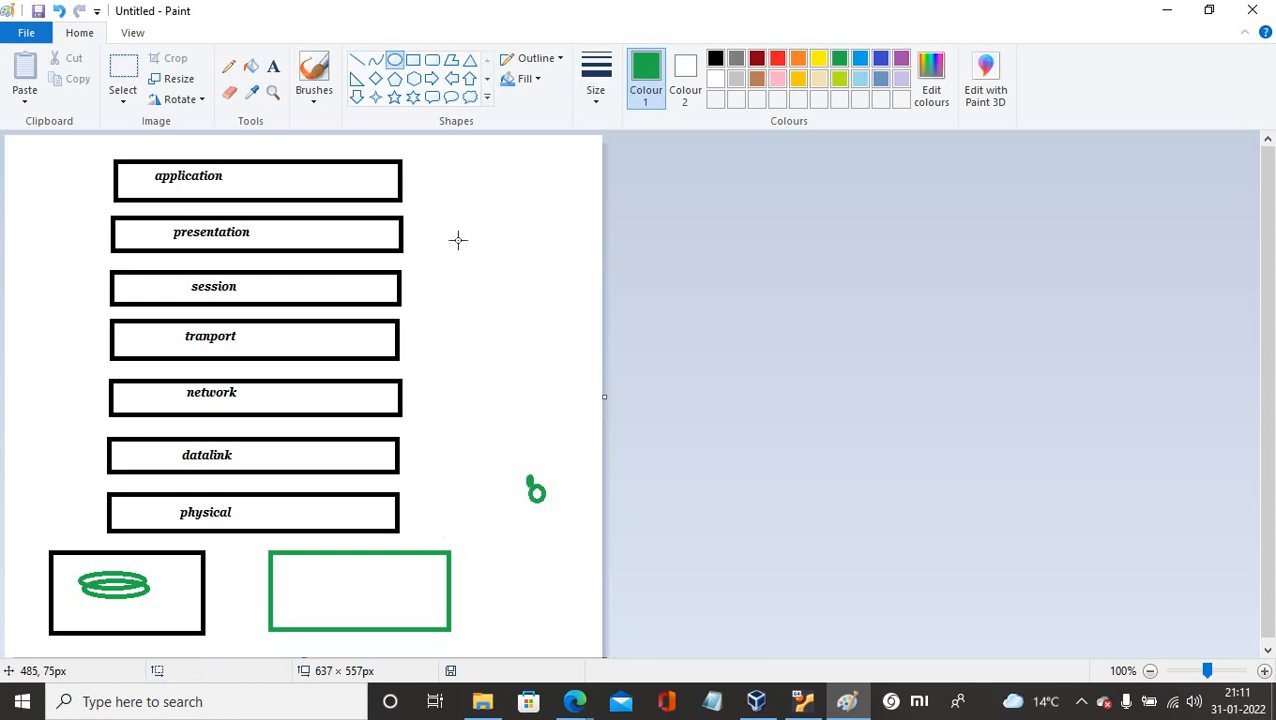
Step: Draw green straight lines joining the small ovals to the green rectangle's corner and linking the black rectangle to the green one
{"action": "left_click", "coordinate": [358, 61]}
{"action": "left_click_drag", "start_coordinate": [433, 565], "coordinate": [536, 487]}
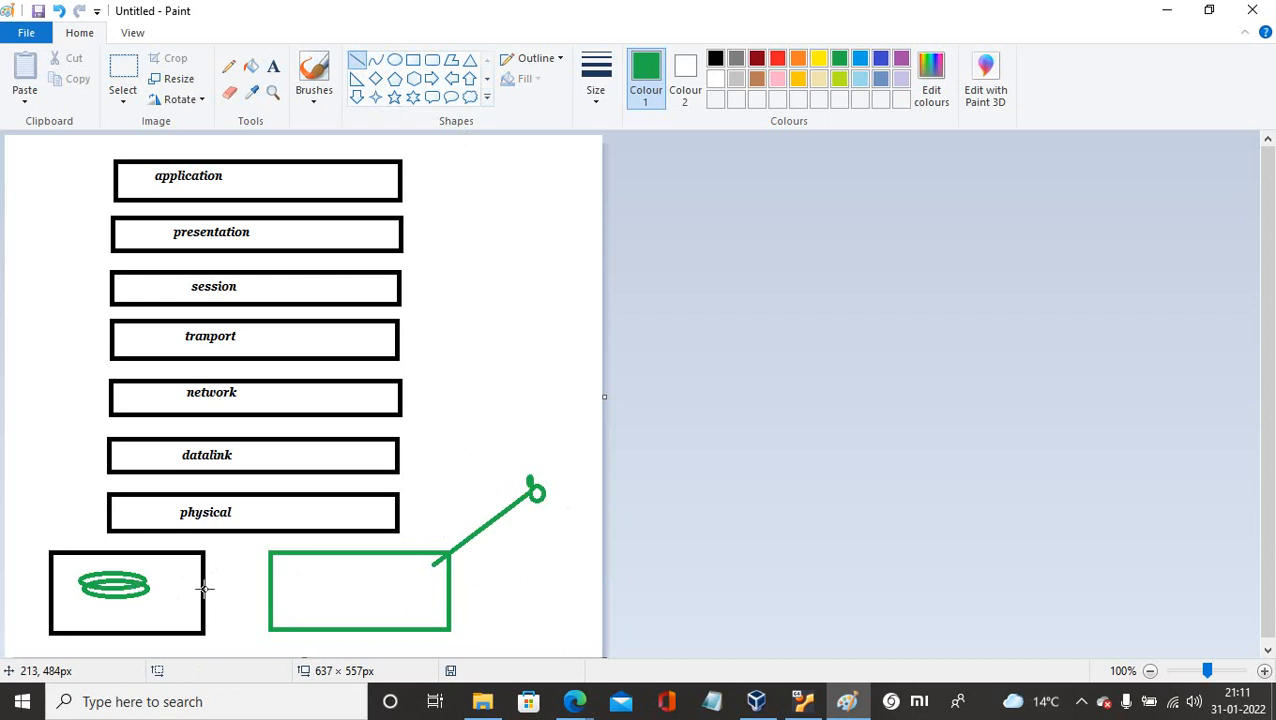
{"action": "left_click_drag", "start_coordinate": [204, 588], "coordinate": [269, 589]}
{"action": "left_click", "coordinate": [125, 601]}
Step: Mark the inside of the green rectangle with a small cross of red straight lines
{"action": "left_click", "coordinate": [777, 58]}
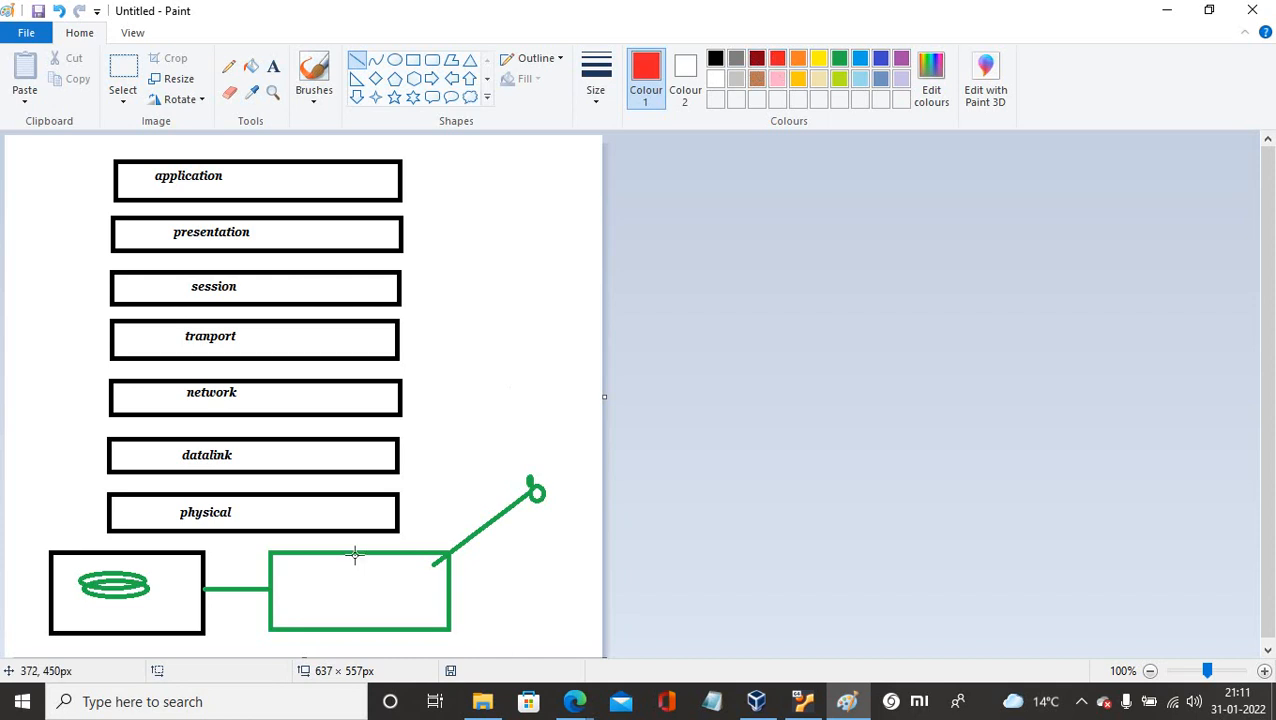
{"action": "mouse_move", "coordinate": [311, 583]}
{"action": "left_mouse_down"}
{"action": "mouse_move", "coordinate": [389, 598]}
{"action": "mouse_move", "coordinate": [316, 578]}
{"action": "mouse_move", "coordinate": [328, 597]}
{"action": "mouse_move", "coordinate": [341, 580]}
{"action": "mouse_move", "coordinate": [320, 594]}
{"action": "left_mouse_up"}
{"action": "left_click", "coordinate": [298, 592]}
{"action": "left_click", "coordinate": [374, 594]}
{"action": "left_click", "coordinate": [354, 594]}
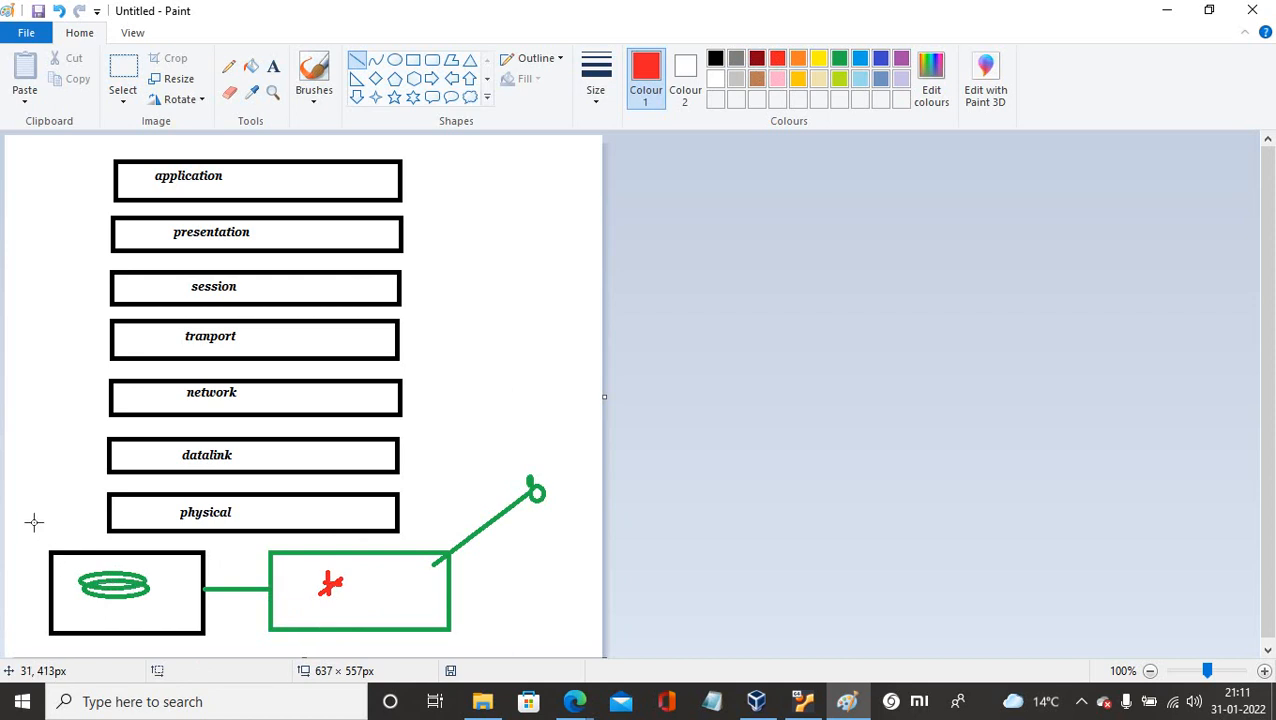
Step: Draw two small overlapping red diamonds left of the "physical" box and join them to the black rectangle with a red line
{"action": "left_click", "coordinate": [375, 78]}
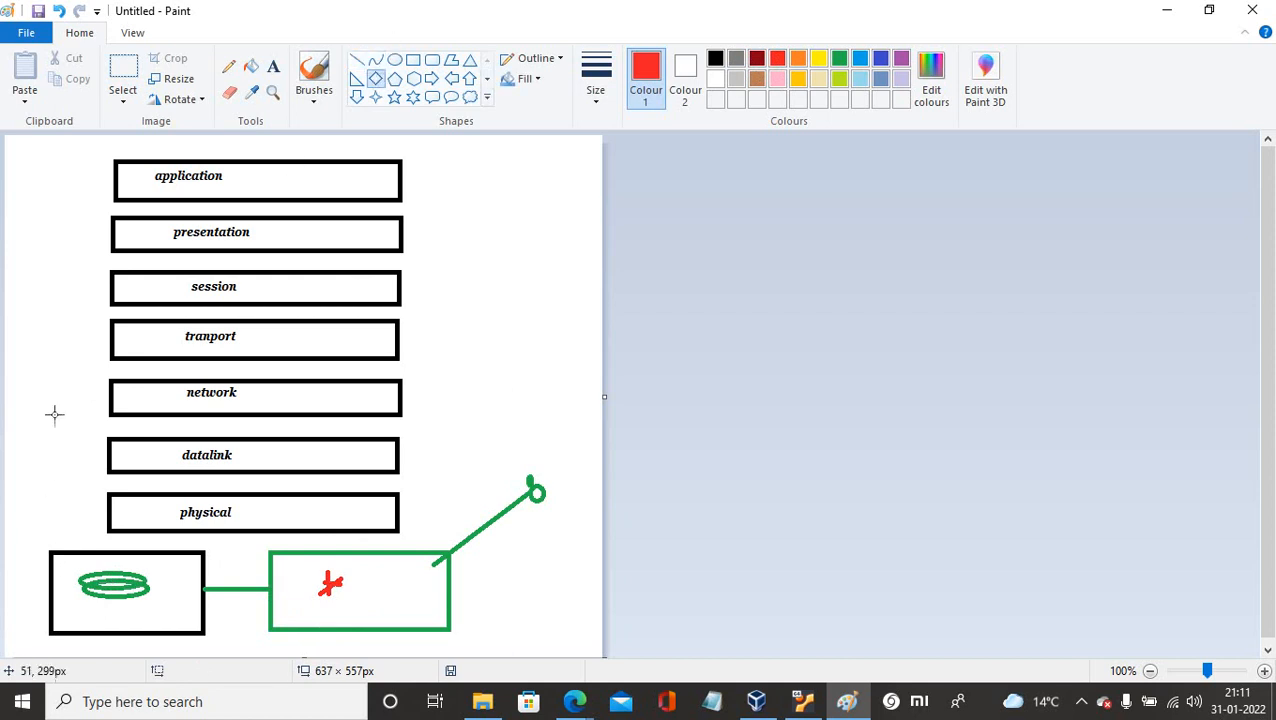
{"action": "left_click_drag", "start_coordinate": [18, 464], "coordinate": [40, 494]}
{"action": "left_click", "coordinate": [13, 527]}
{"action": "left_click", "coordinate": [57, 505]}
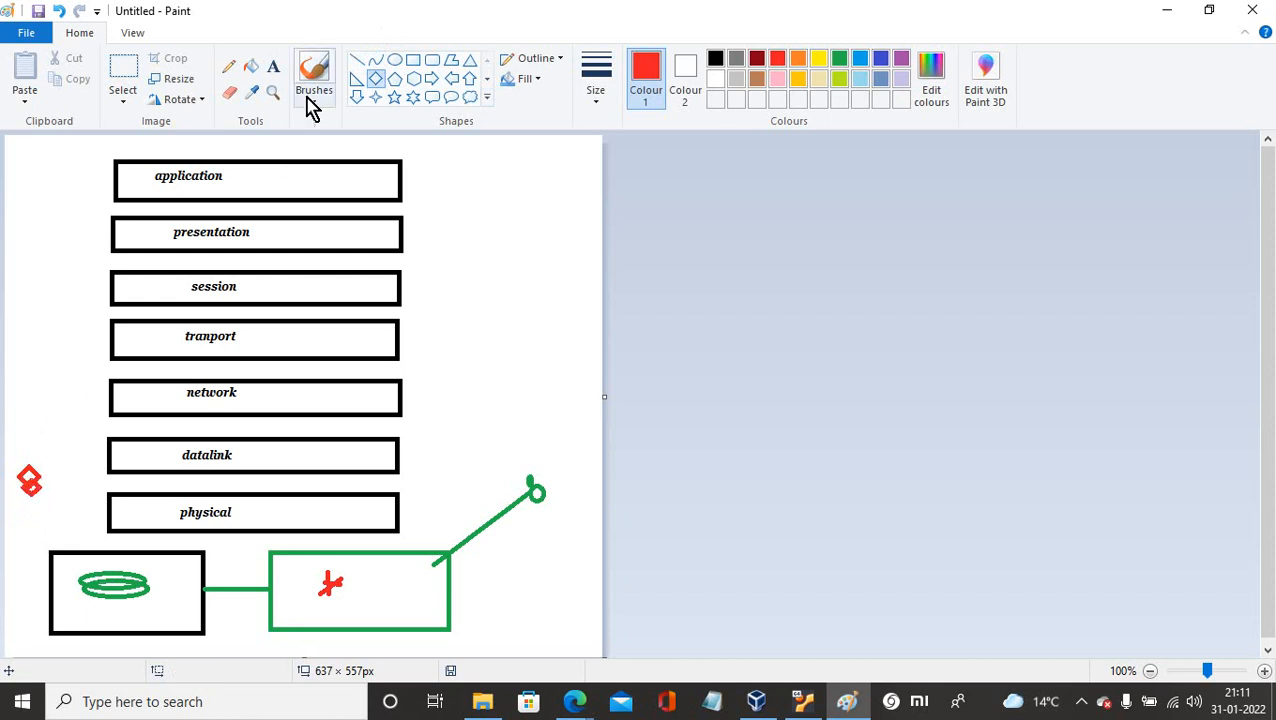
{"action": "left_click", "coordinate": [356, 61]}
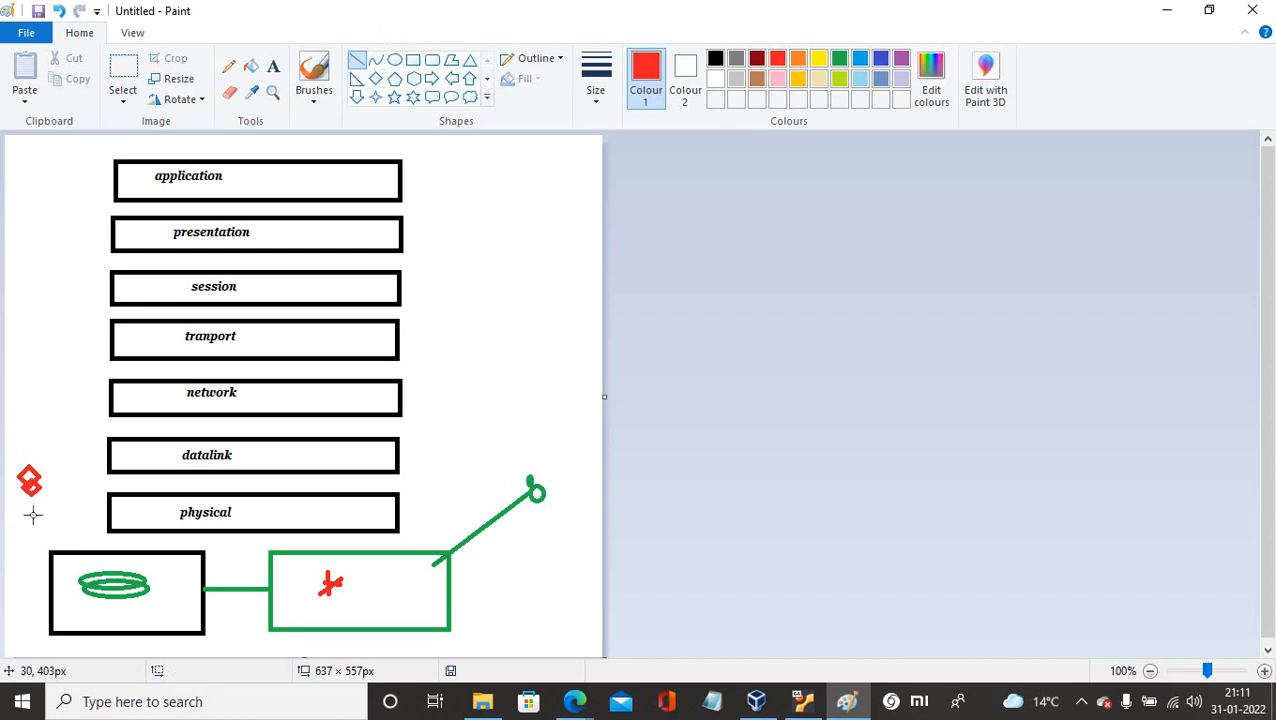
{"action": "left_click_drag", "start_coordinate": [30, 484], "coordinate": [60, 554]}
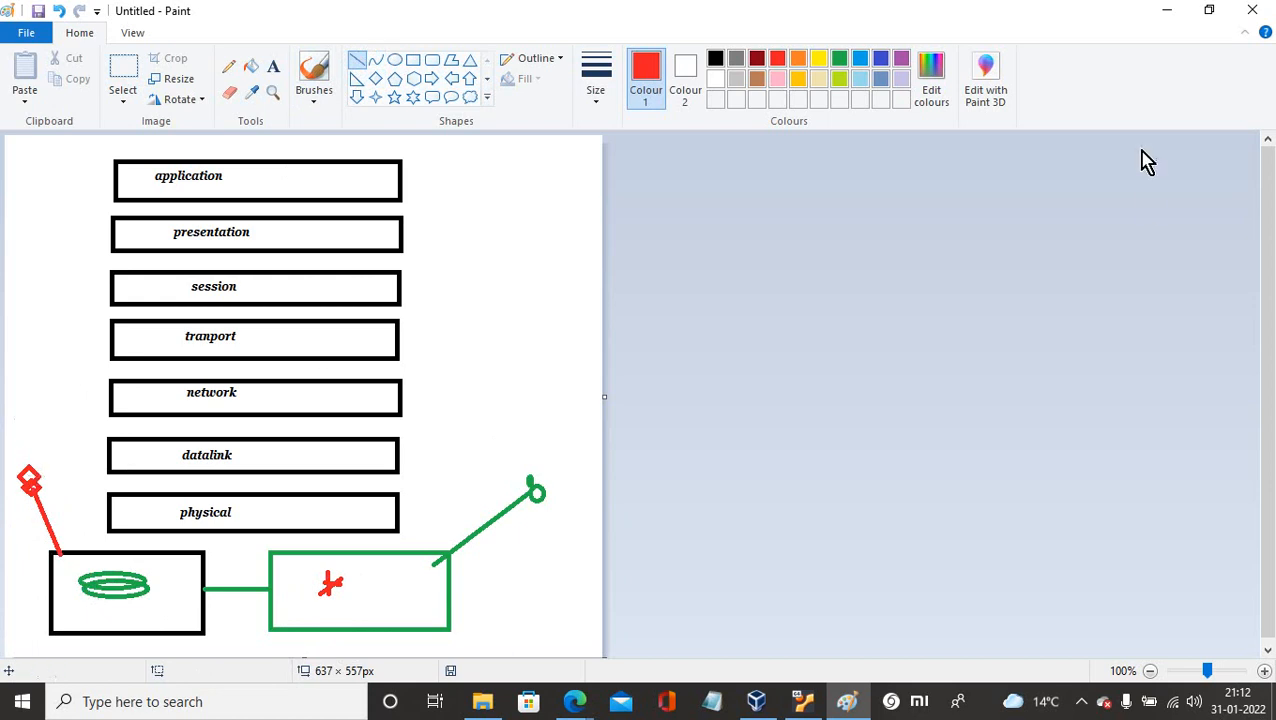
Step: Switch back to the bucket form in the browser and enter 100 GB storage size and 100 GB data retrieval size for the cost estimate
{"action": "left_click", "coordinate": [1167, 12]}
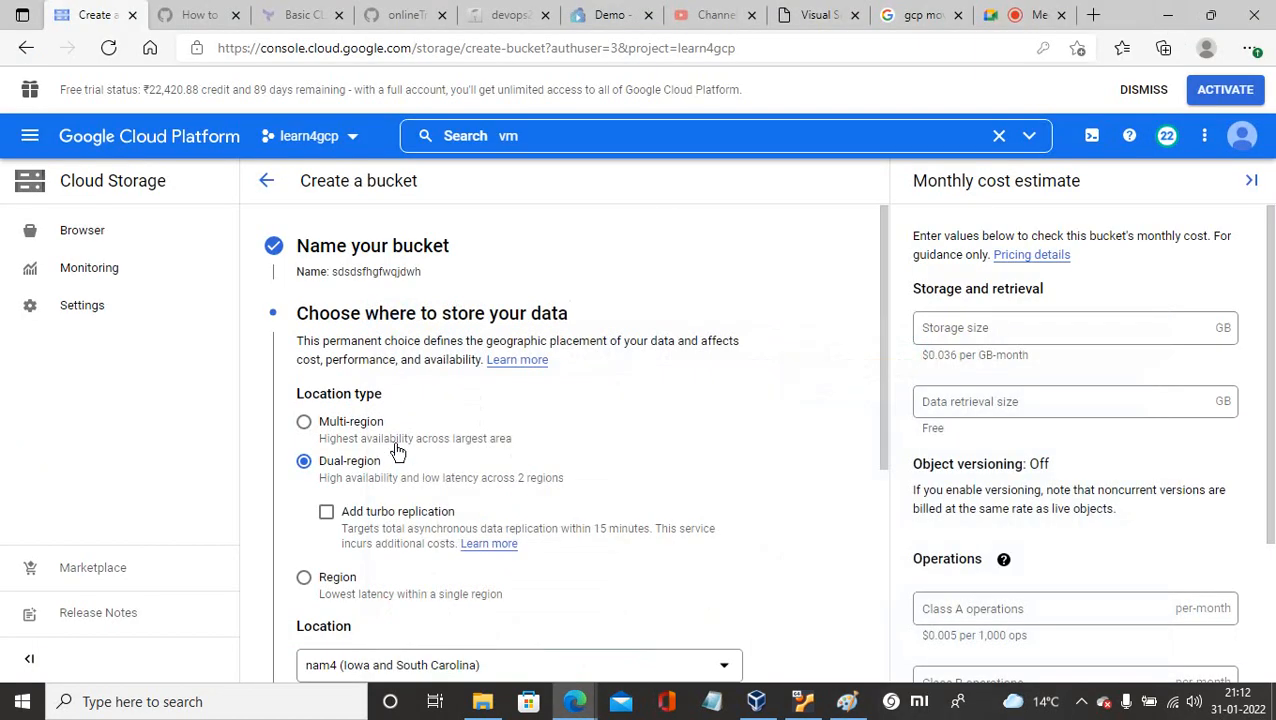
{"action": "left_click", "coordinate": [327, 515]}
{"action": "left_click", "coordinate": [327, 515]}
{"action": "left_click", "coordinate": [967, 333]}
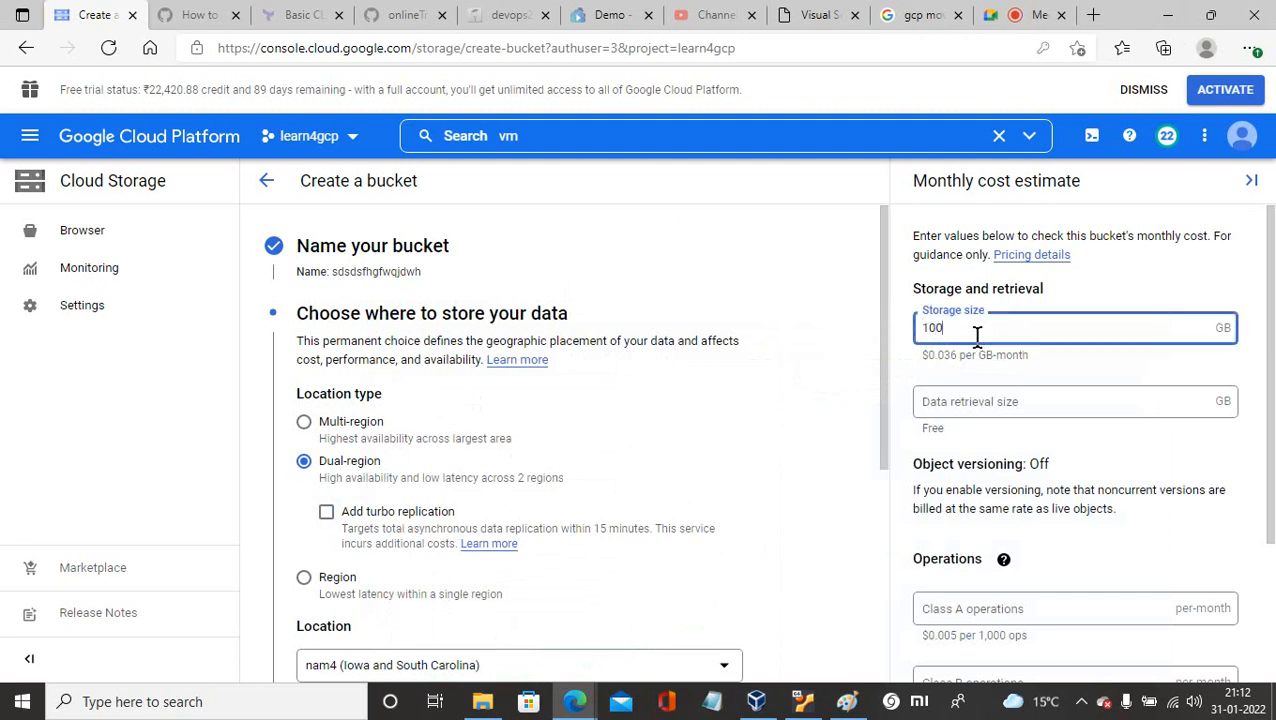
{"action": "left_click", "coordinate": [907, 378]}
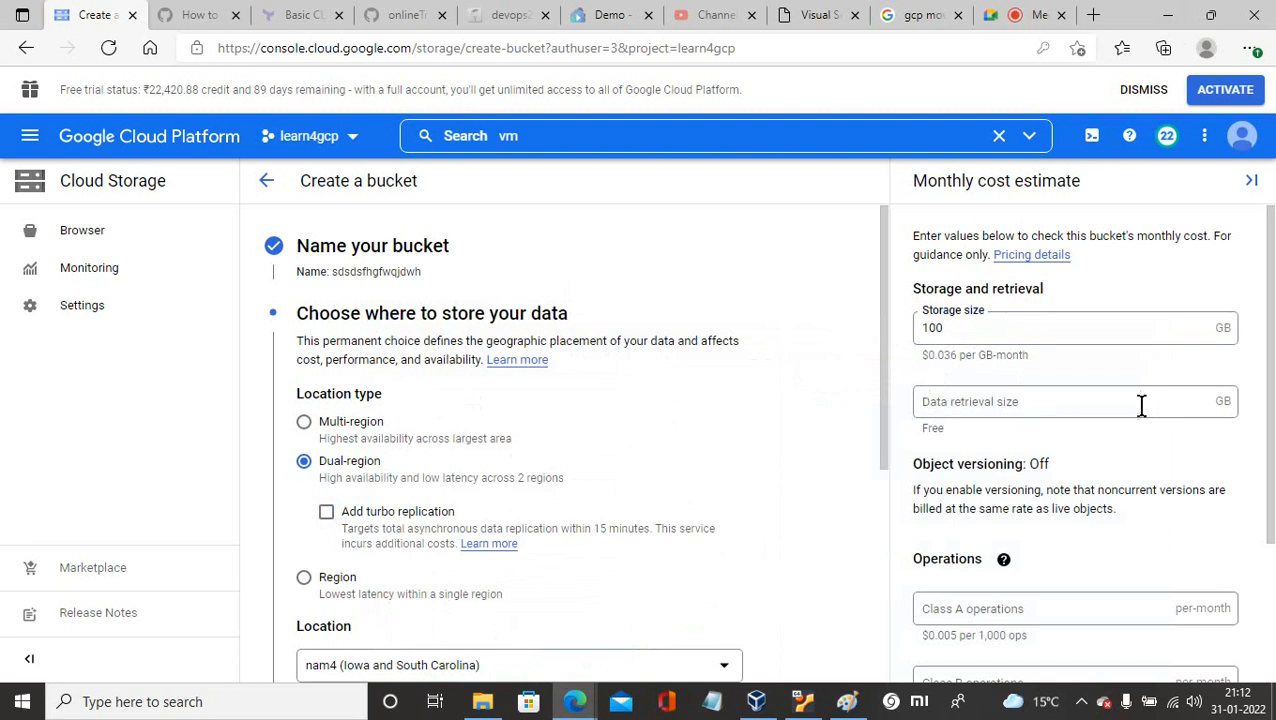
{"action": "left_click", "coordinate": [1021, 401]}
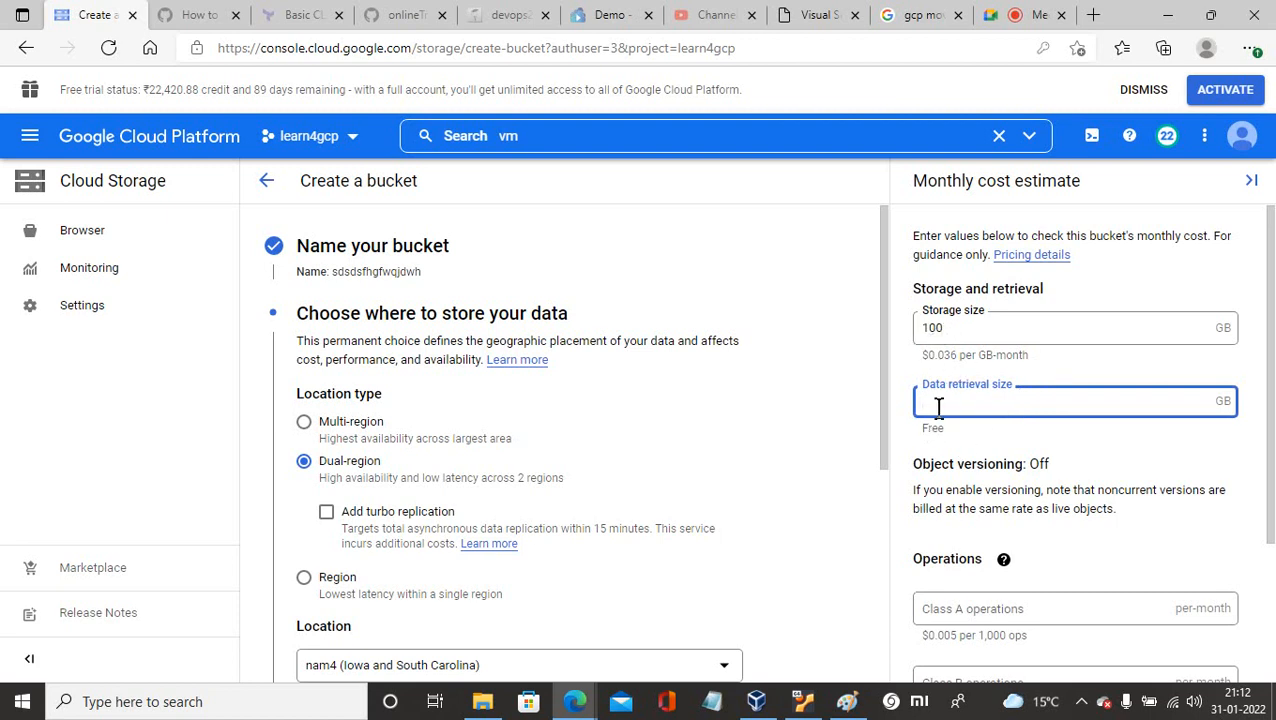
{"action": "left_click", "coordinate": [1188, 460]}
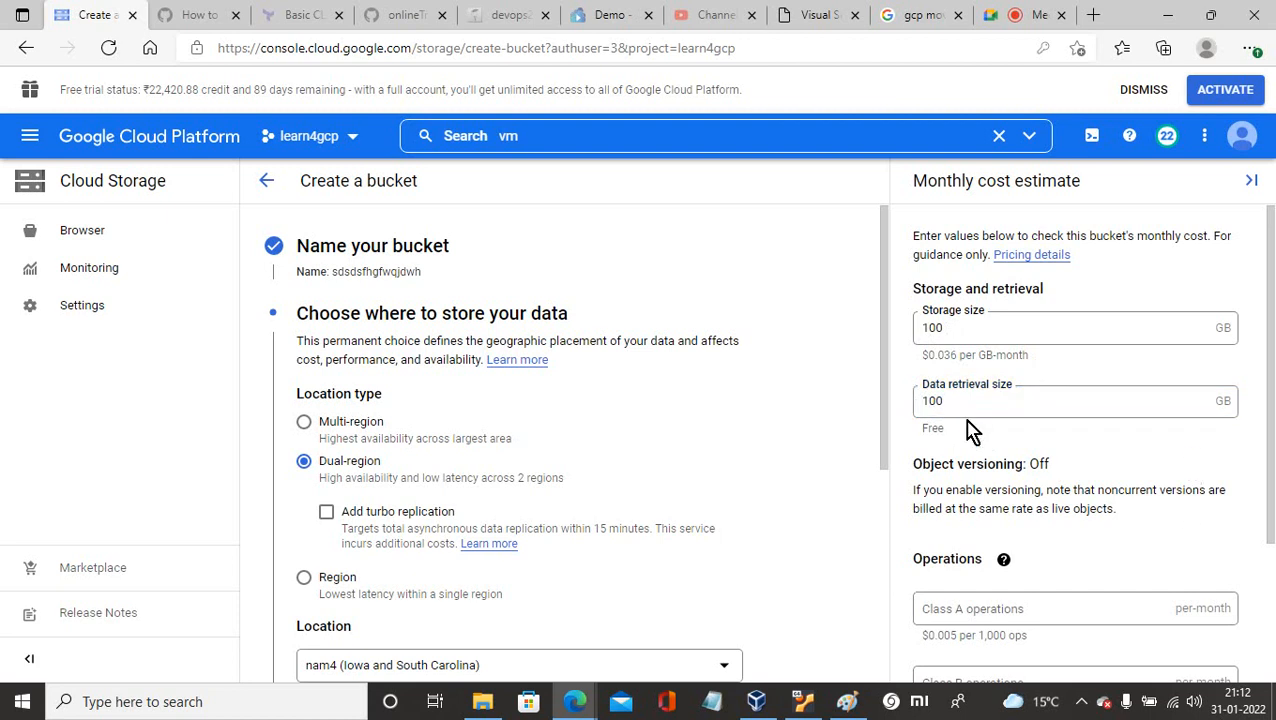
Step: Check the operations fields and monthly cost in the estimate, and change the bucket's location type to Region
{"action": "left_click", "coordinate": [1271, 382]}
{"action": "left_click_drag", "start_coordinate": [1271, 384], "coordinate": [1271, 481]}
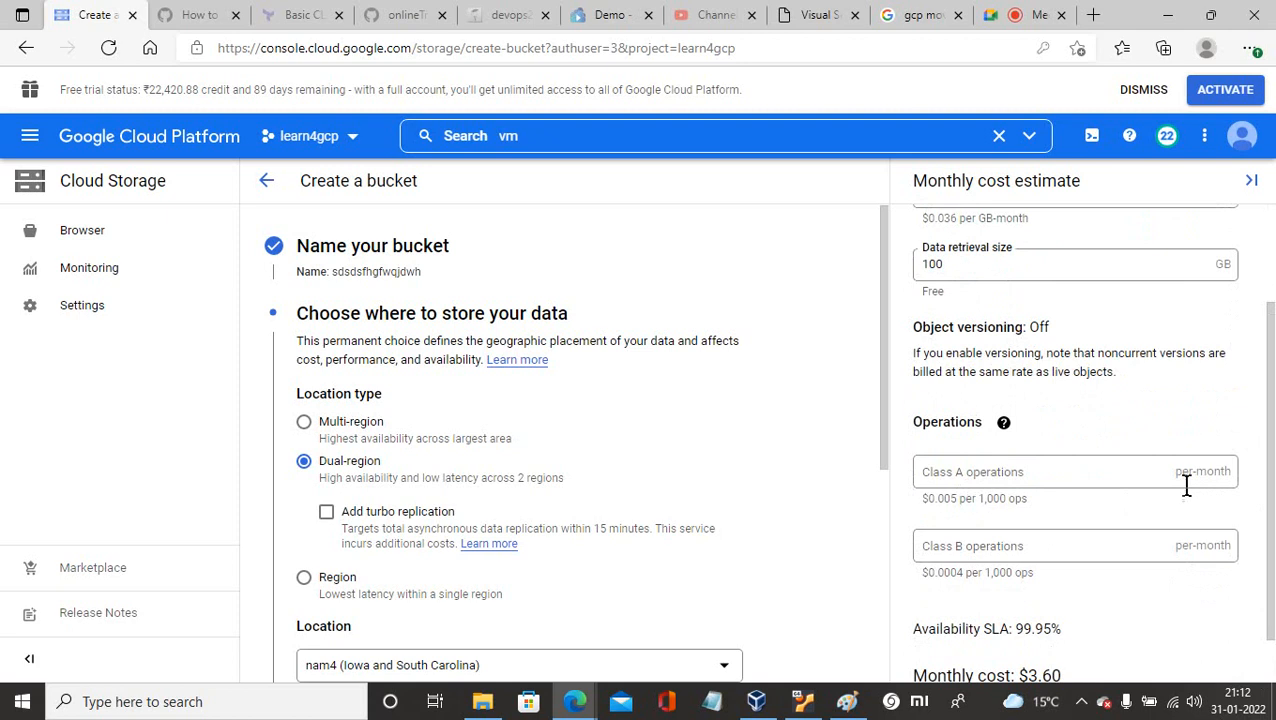
{"action": "left_click", "coordinate": [946, 472]}
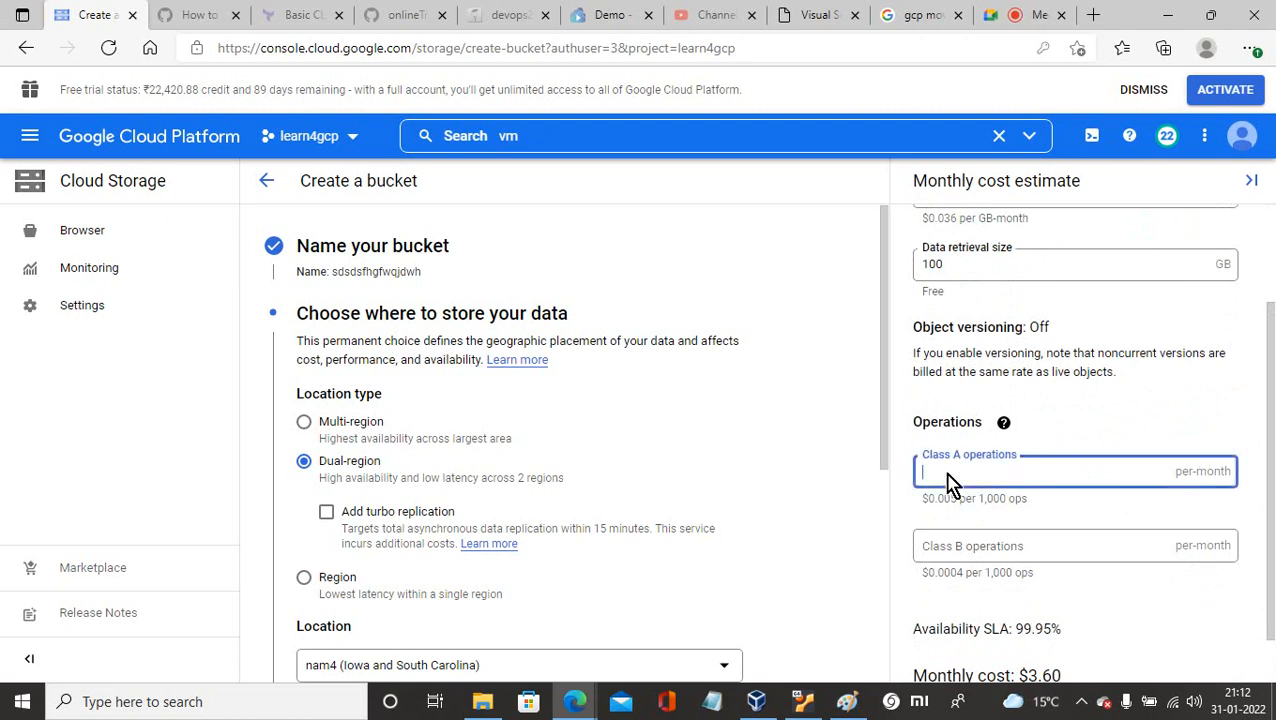
{"action": "left_click", "coordinate": [950, 556]}
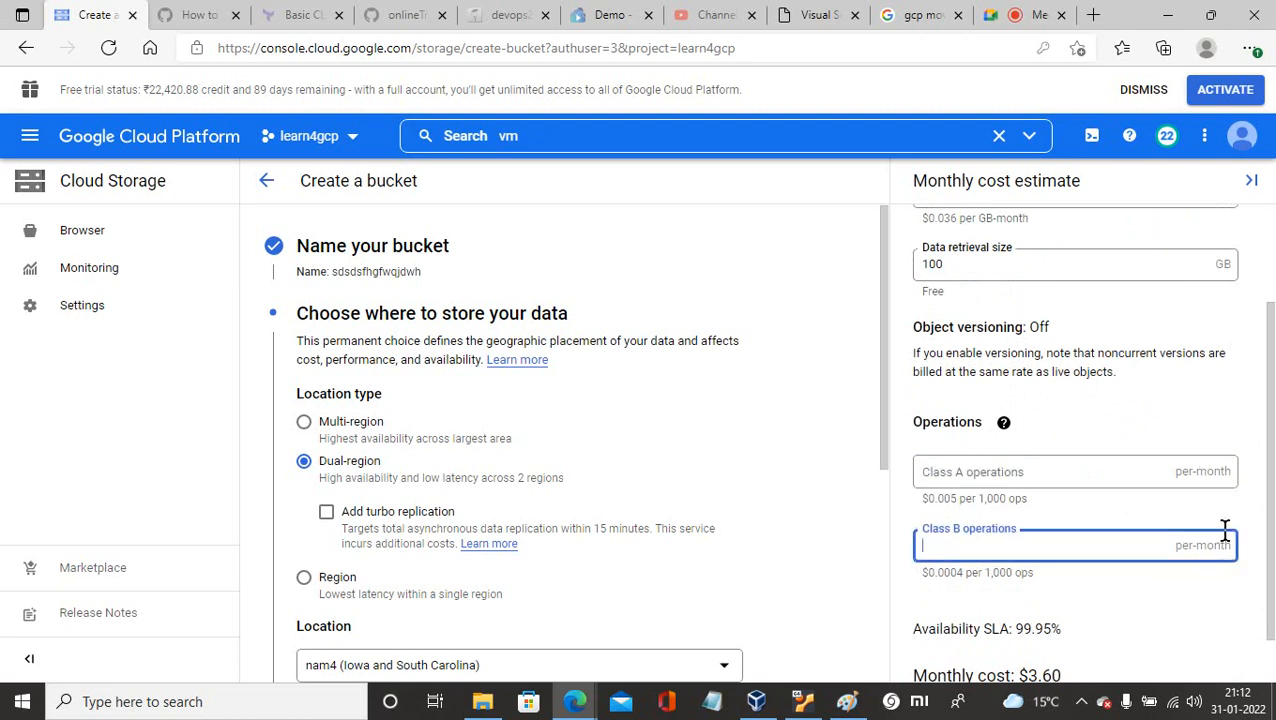
{"action": "left_click_drag", "start_coordinate": [1272, 463], "coordinate": [1272, 503]}
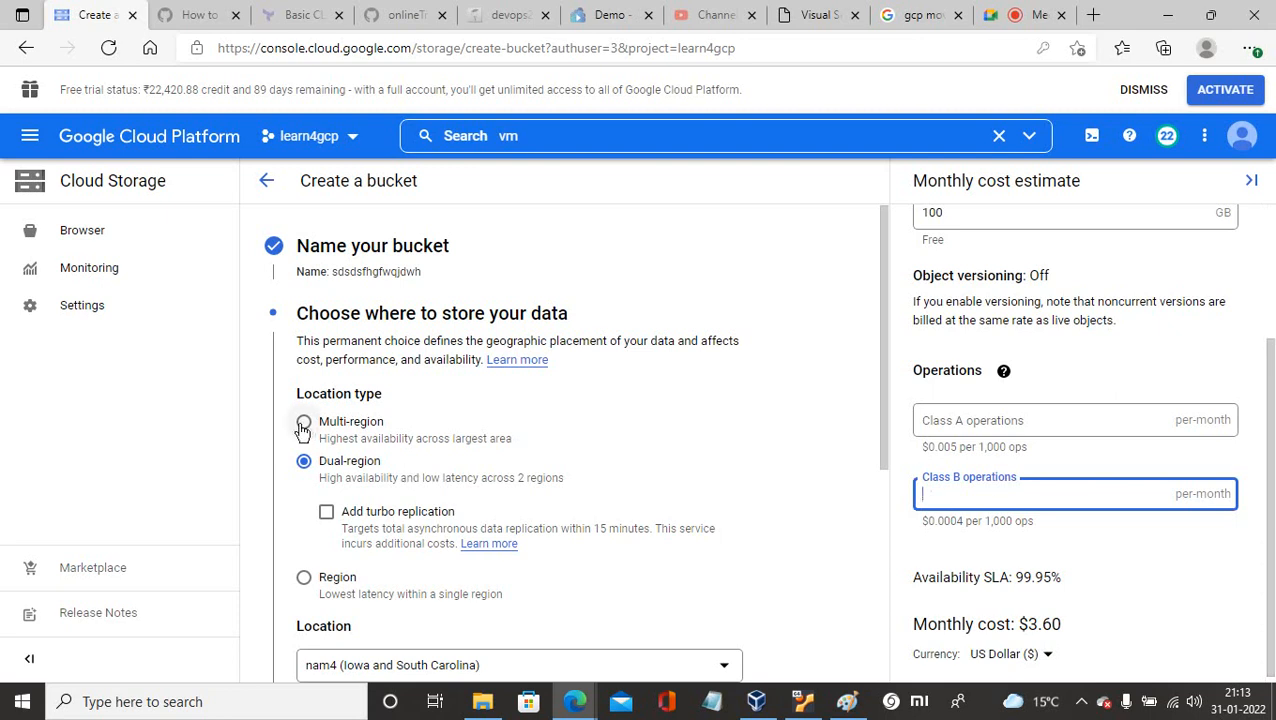
{"action": "left_click", "coordinate": [306, 577]}
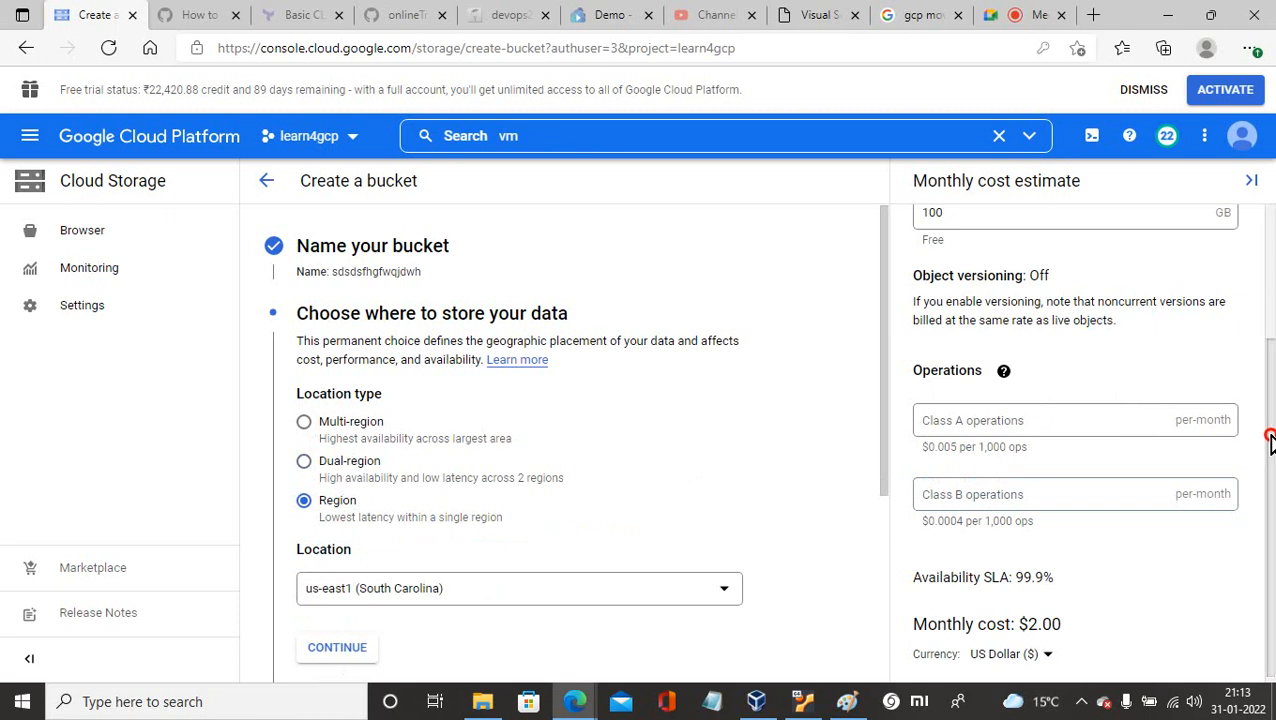
Step: Set both Class A and Class B operations to 10 per month in the cost estimate and check the monthly cost
{"action": "left_click_drag", "start_coordinate": [1270, 433], "coordinate": [1245, 410]}
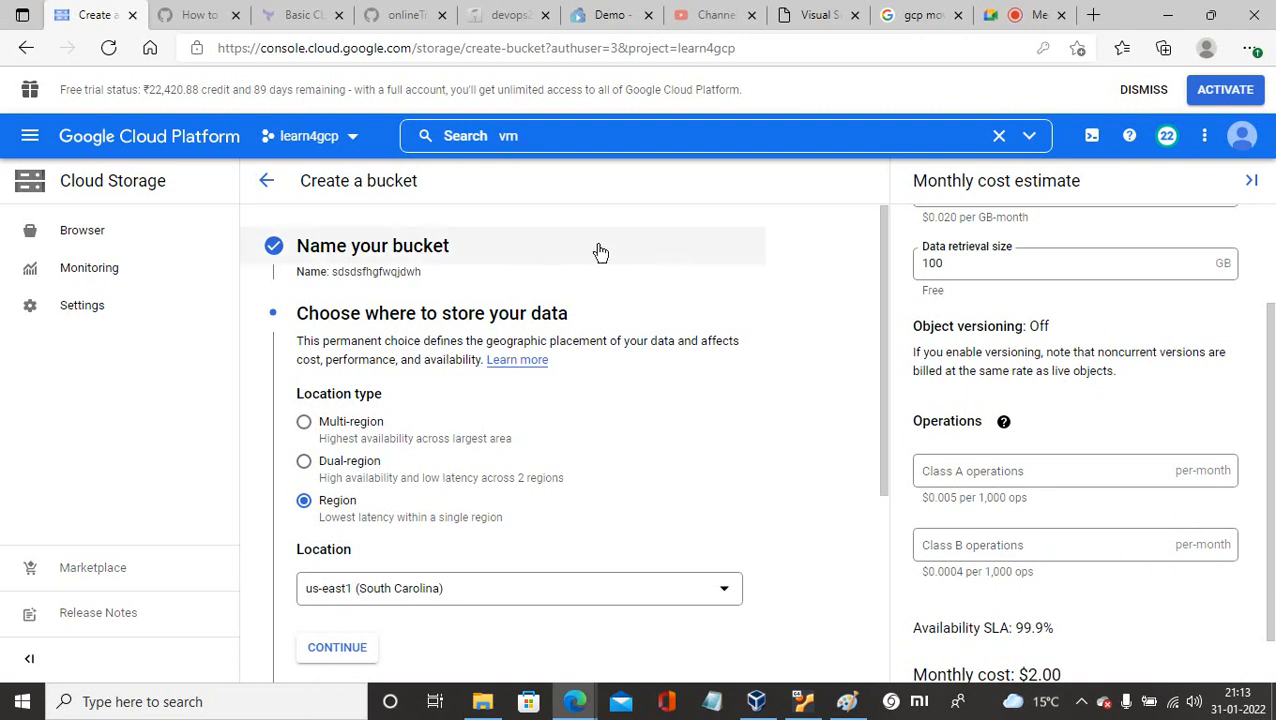
{"action": "left_click", "coordinate": [963, 478]}
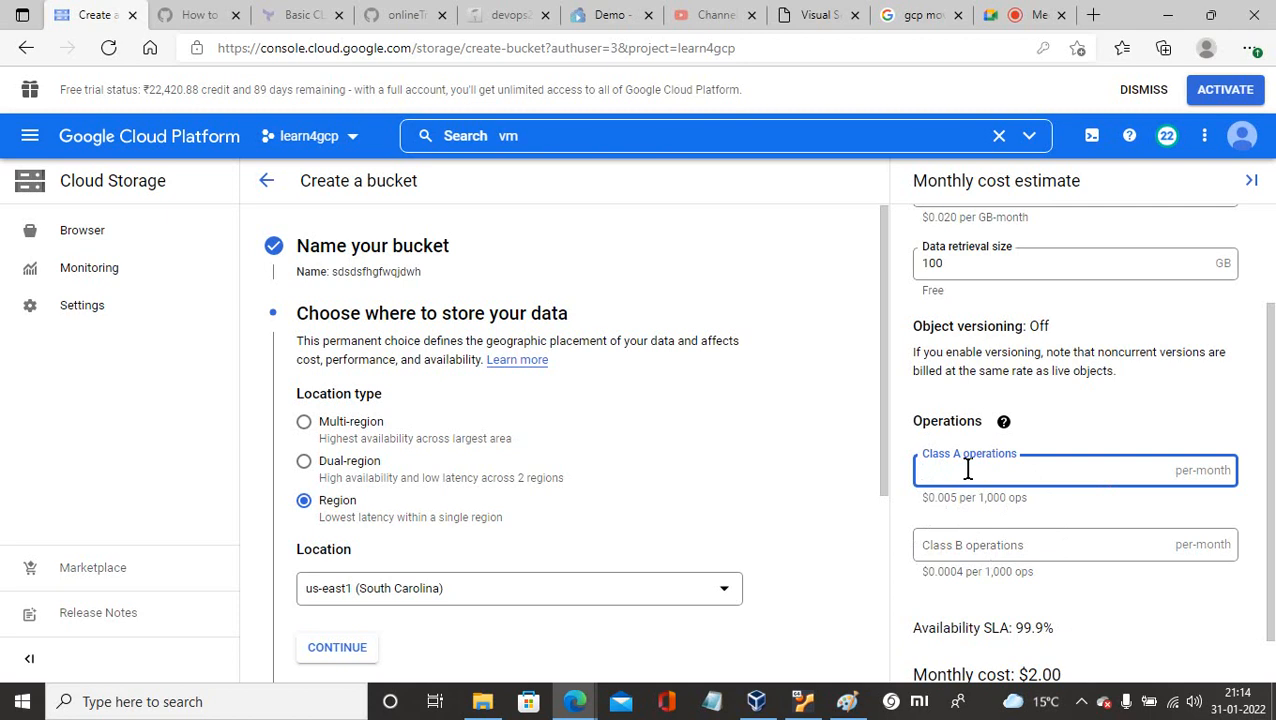
{"action": "type", "text": "10"}
{"action": "left_click", "coordinate": [1165, 628]}
{"action": "left_click", "coordinate": [956, 546]}
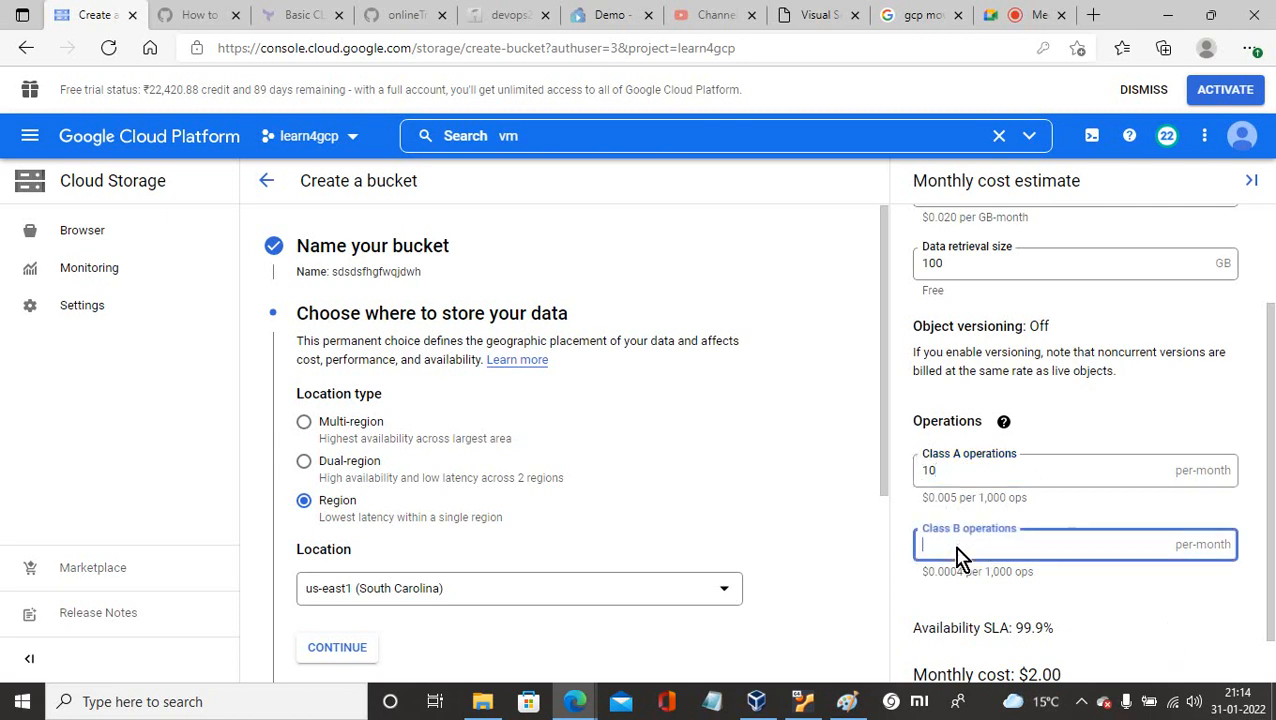
{"action": "type", "text": "10"}
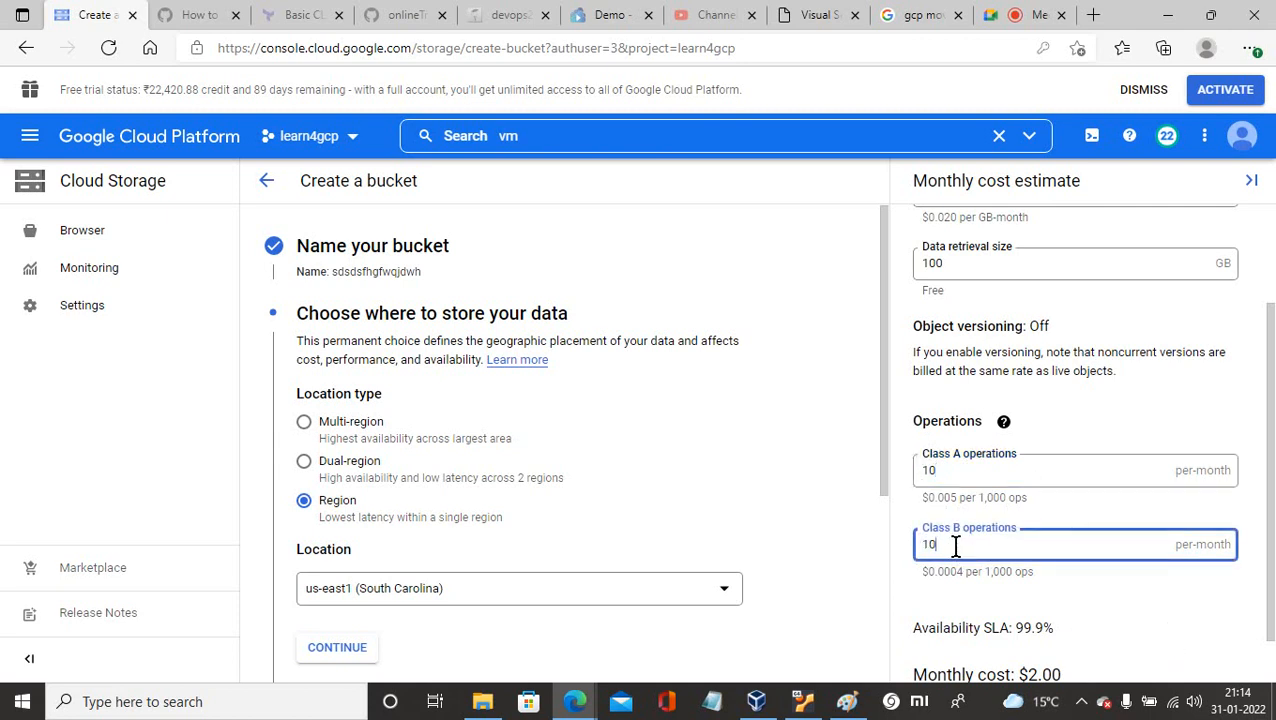
{"action": "left_click", "coordinate": [991, 621]}
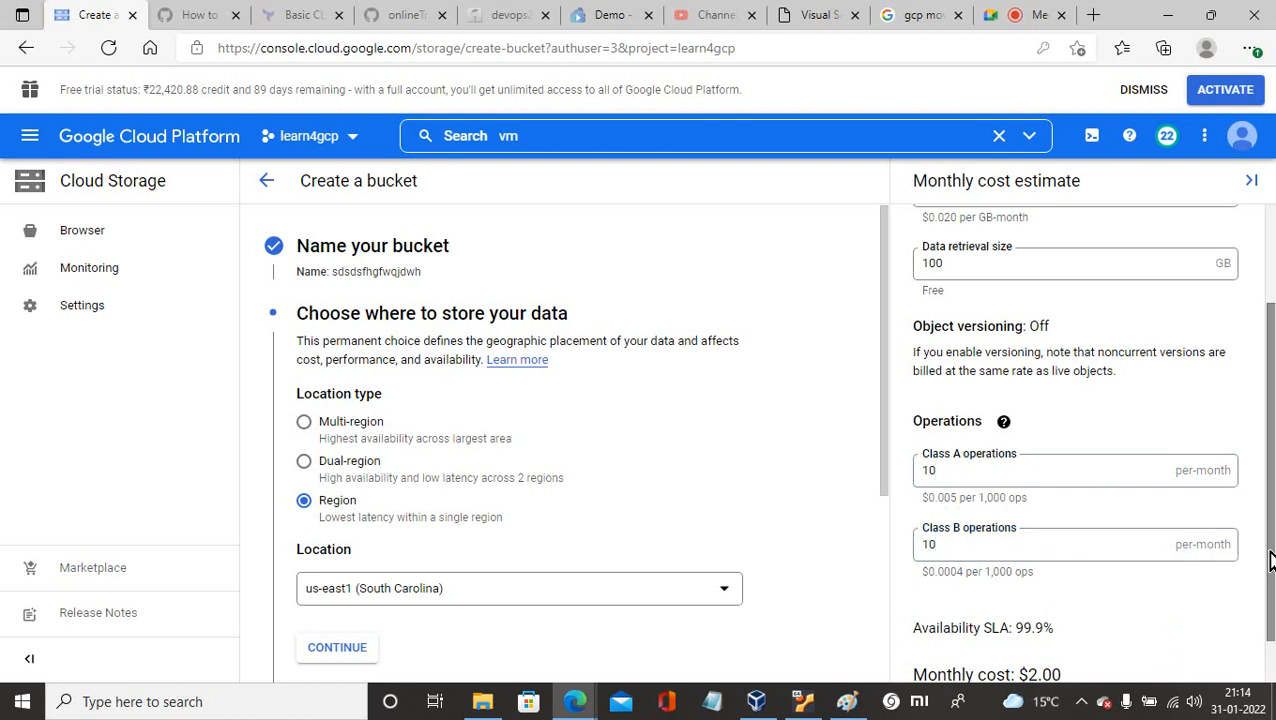
{"action": "left_click_drag", "start_coordinate": [1270, 560], "coordinate": [1270, 600]}
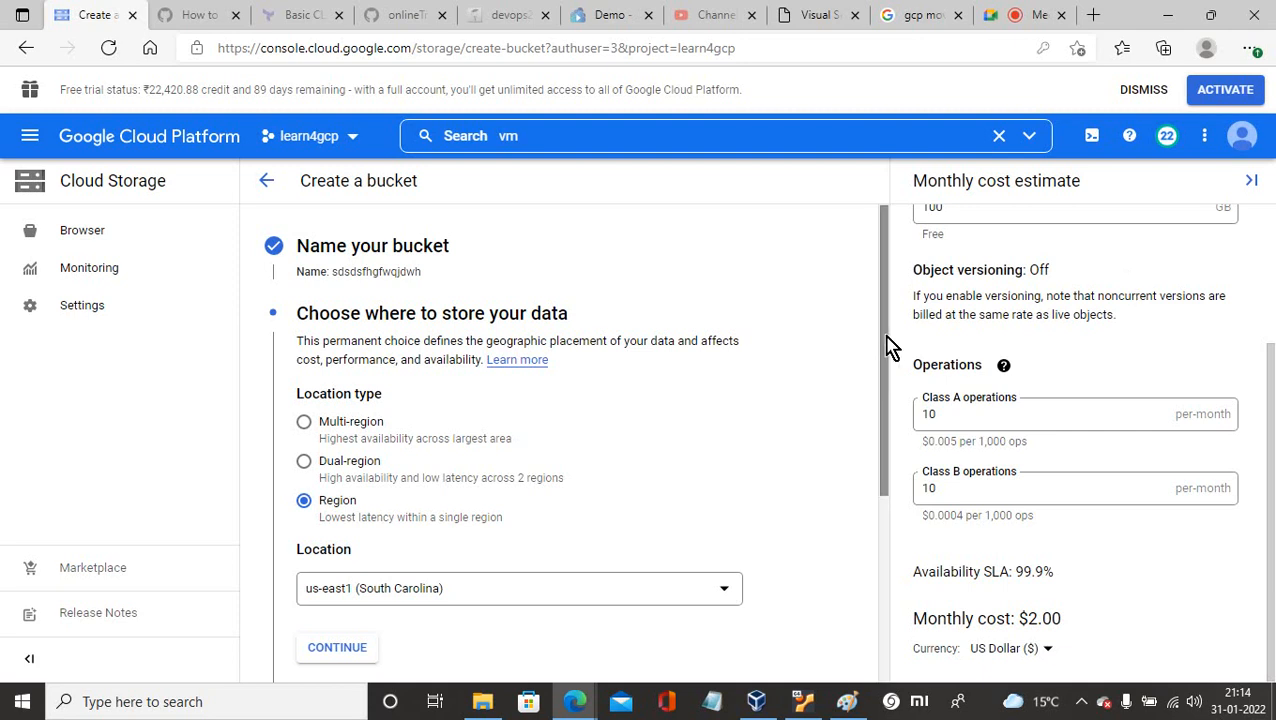
Step: Choose us-central1 (Iowa) as the bucket's location and continue to the default storage class settings
{"action": "left_click_drag", "start_coordinate": [883, 337], "coordinate": [871, 242]}
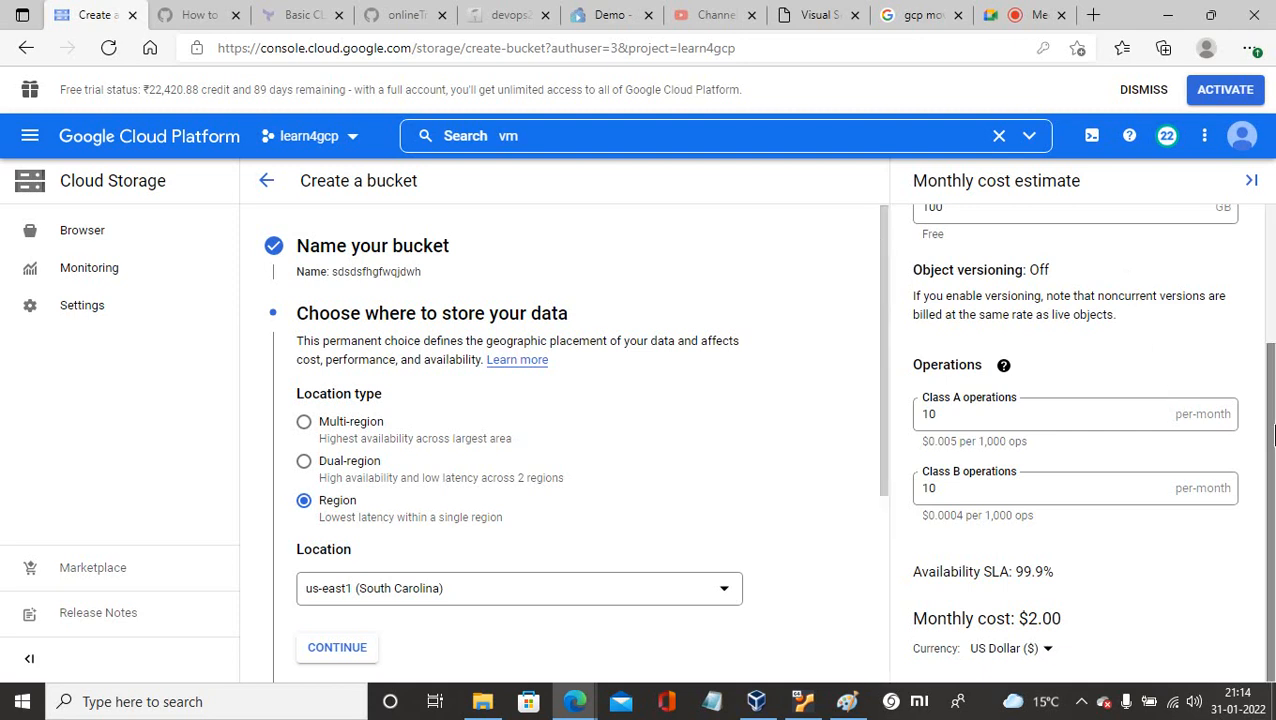
{"action": "left_click_drag", "start_coordinate": [1264, 348], "coordinate": [1252, 212]}
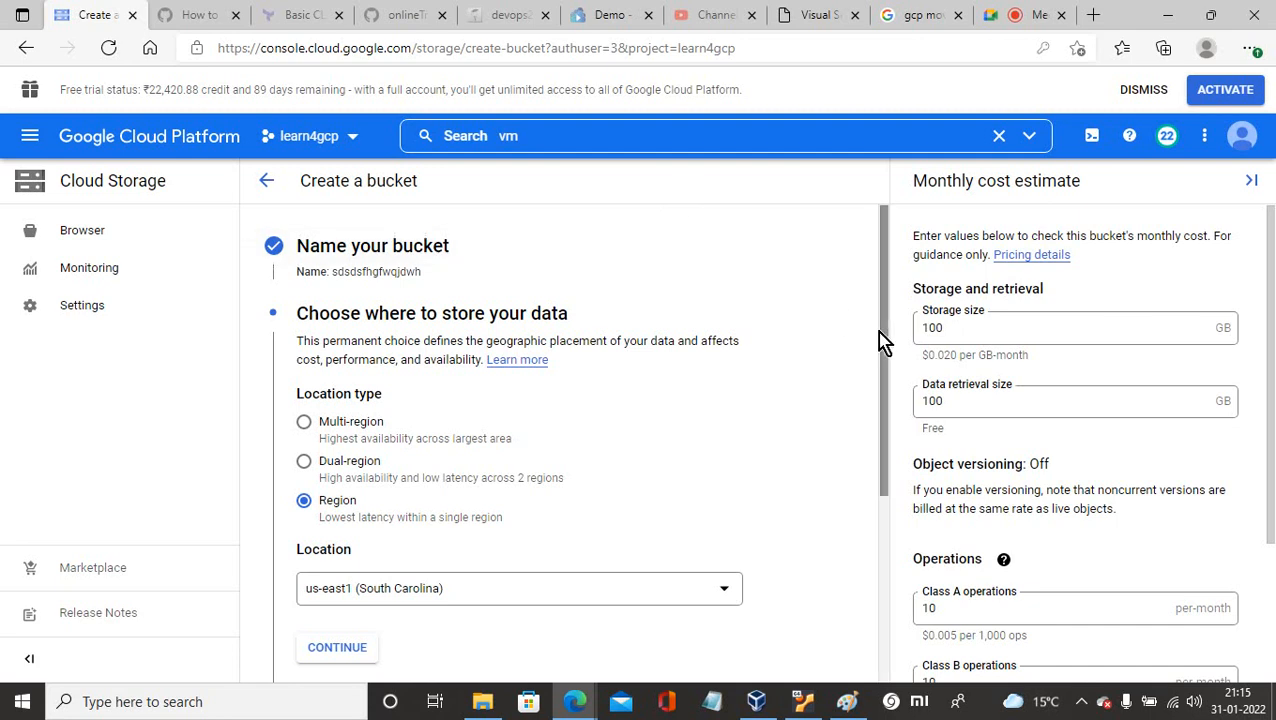
{"action": "left_click_drag", "start_coordinate": [884, 343], "coordinate": [891, 475]}
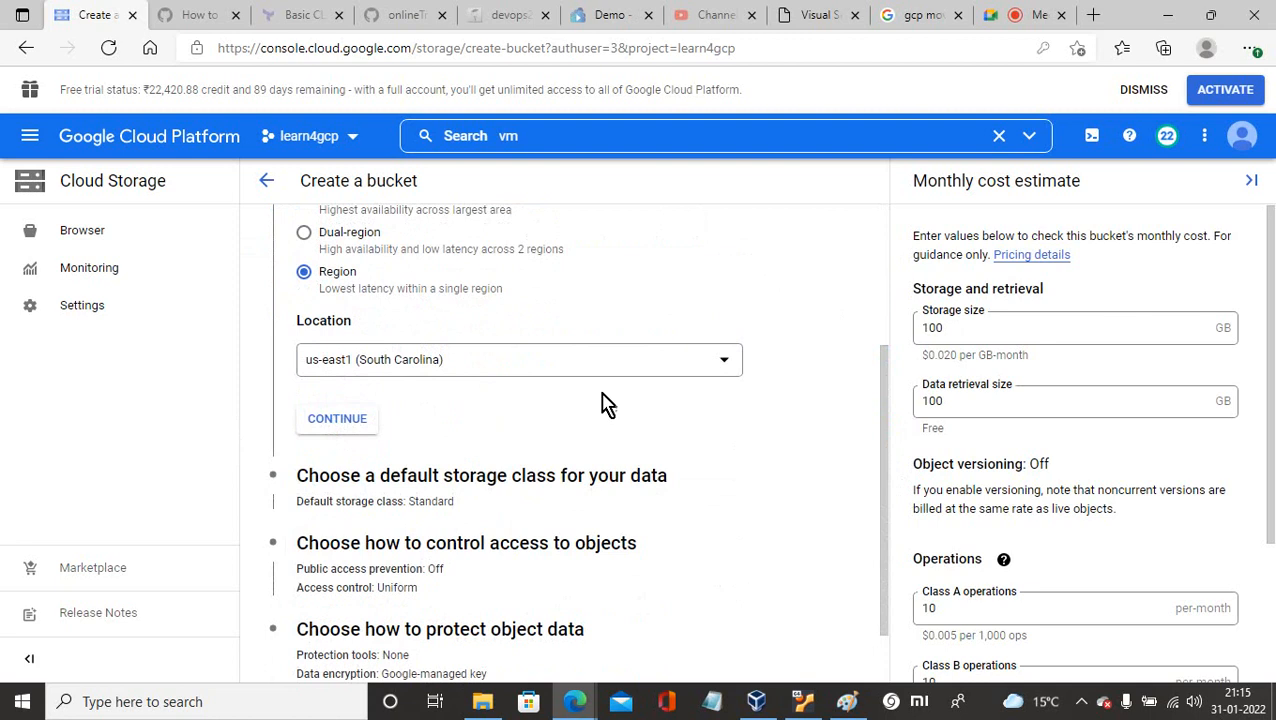
{"action": "left_click", "coordinate": [727, 366]}
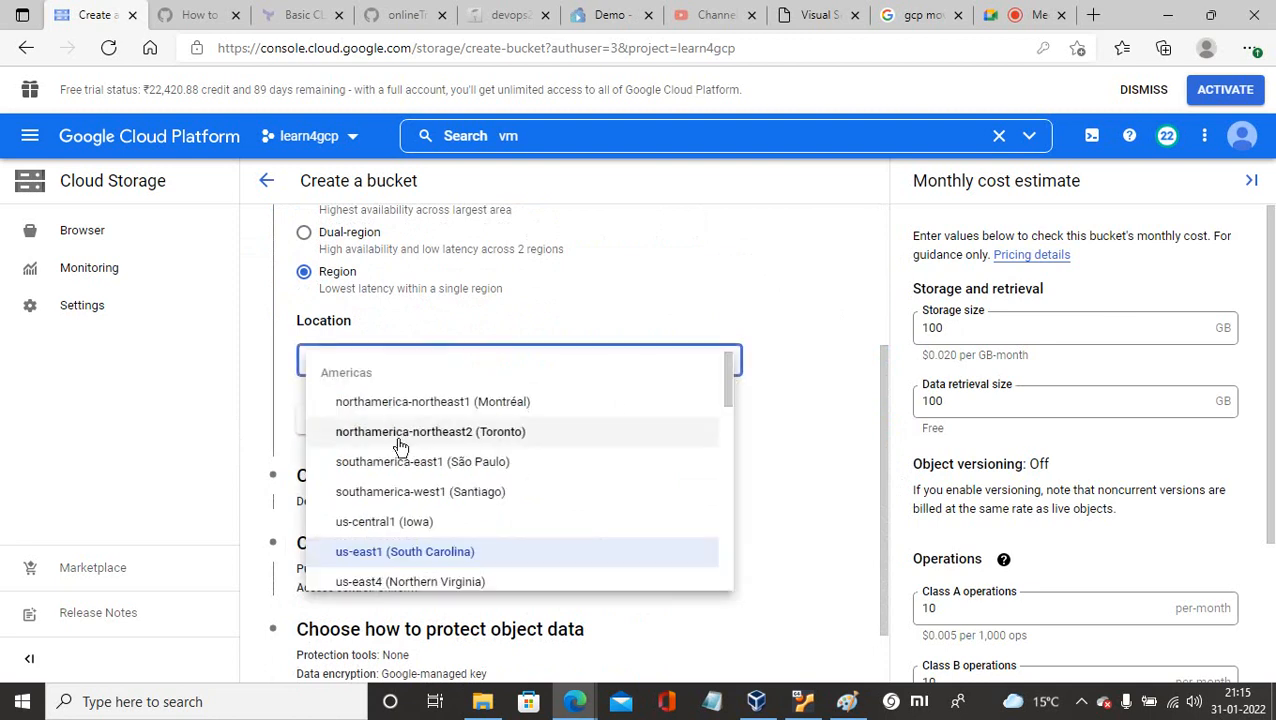
{"action": "left_click", "coordinate": [384, 521]}
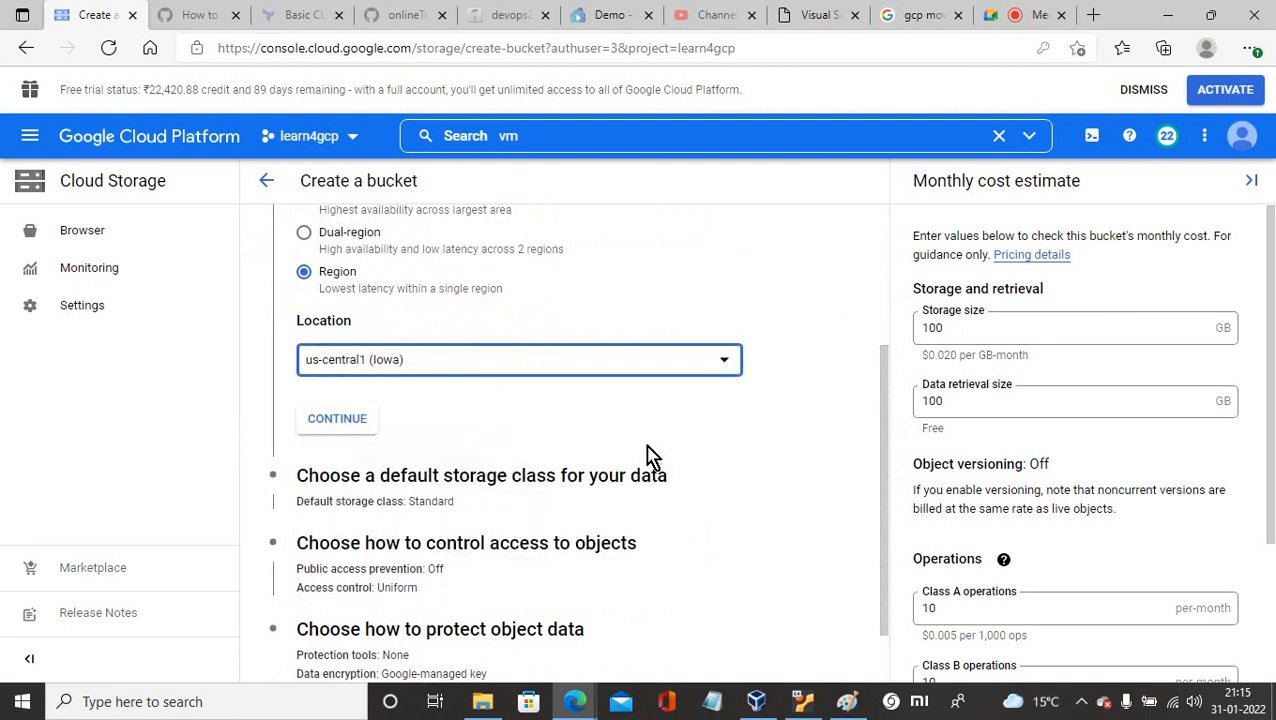
{"action": "left_click", "coordinate": [323, 421]}
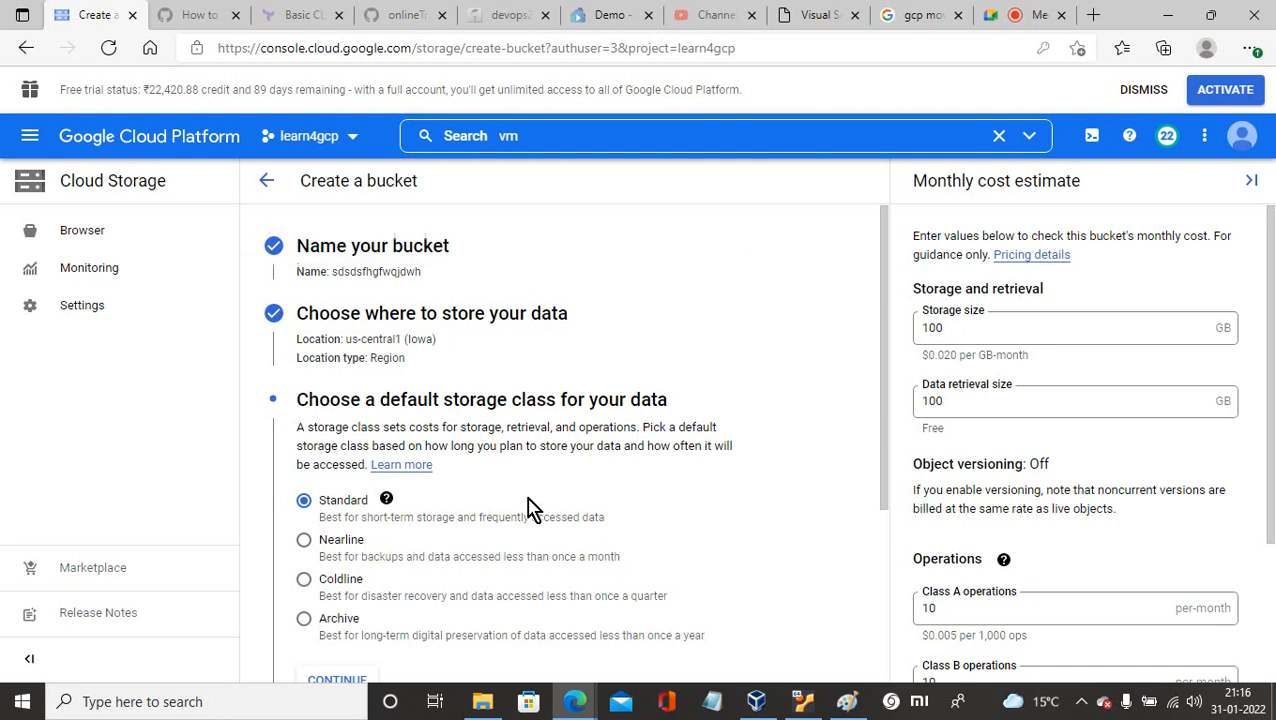
Step: Read the help on Class A and Class B operations and review the default storage class options
{"action": "left_click", "coordinate": [1004, 562]}
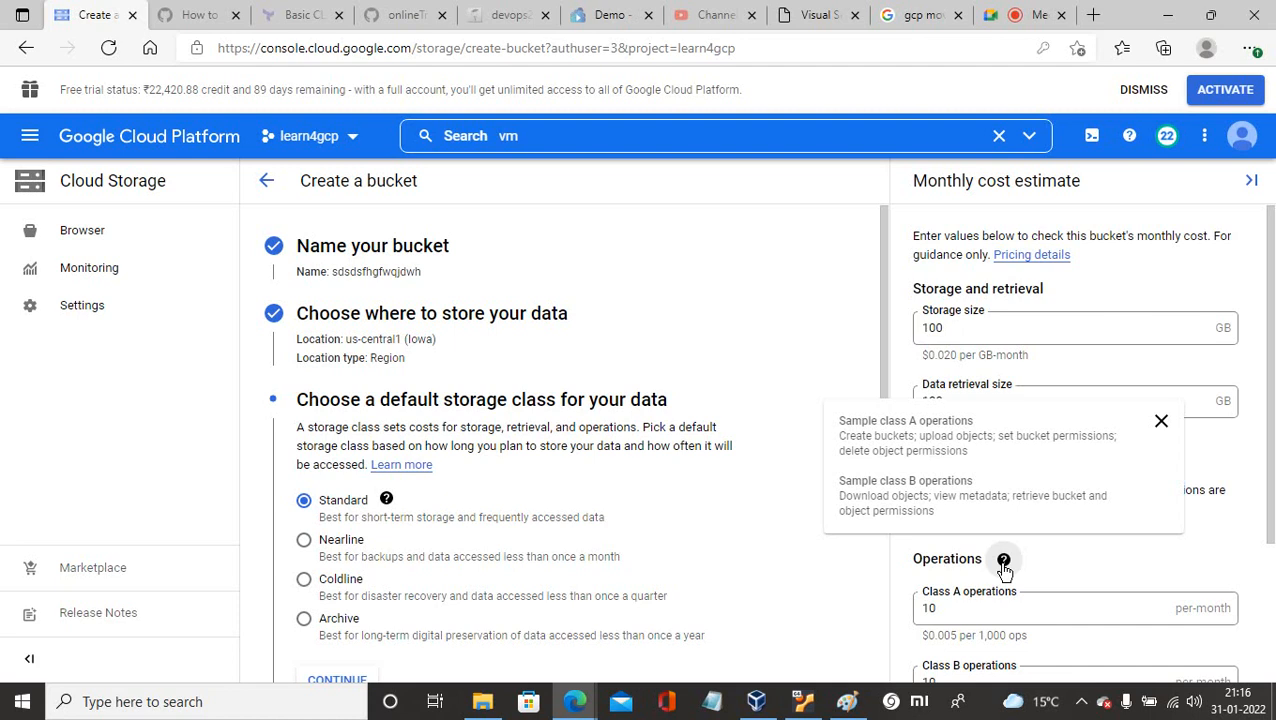
{"action": "left_click", "coordinate": [793, 336]}
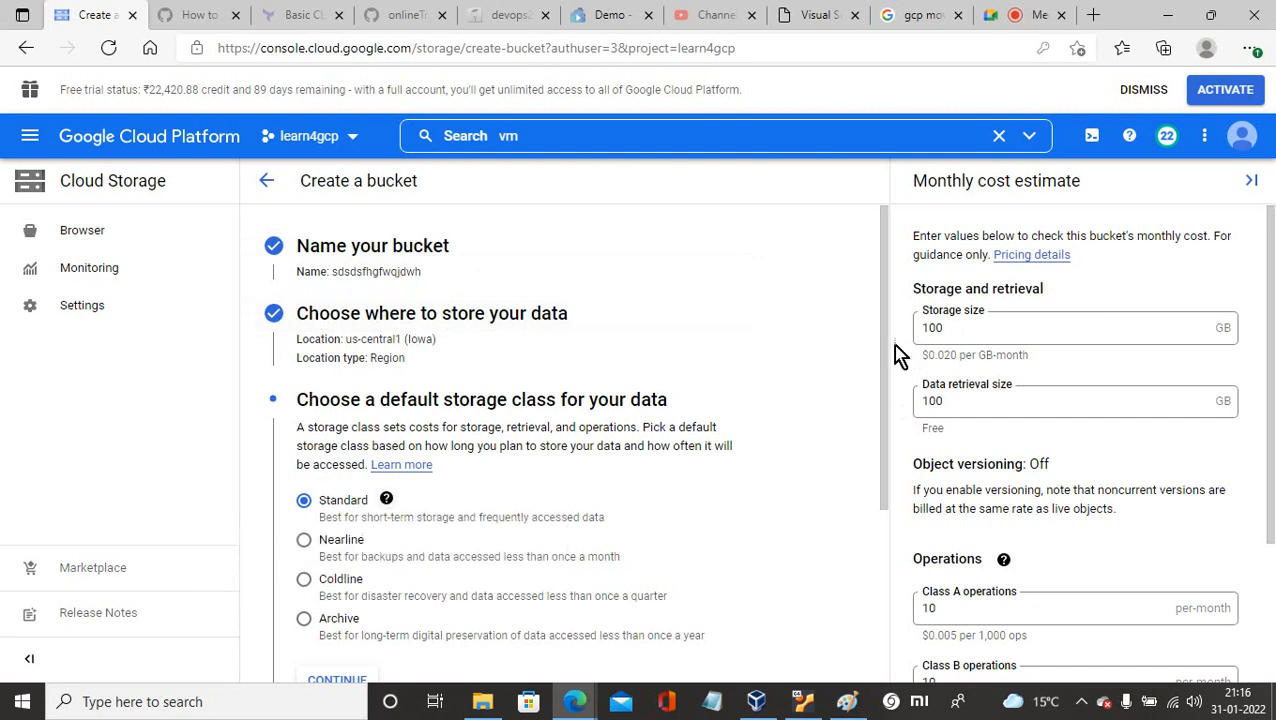
{"action": "left_click_drag", "start_coordinate": [886, 336], "coordinate": [886, 398]}
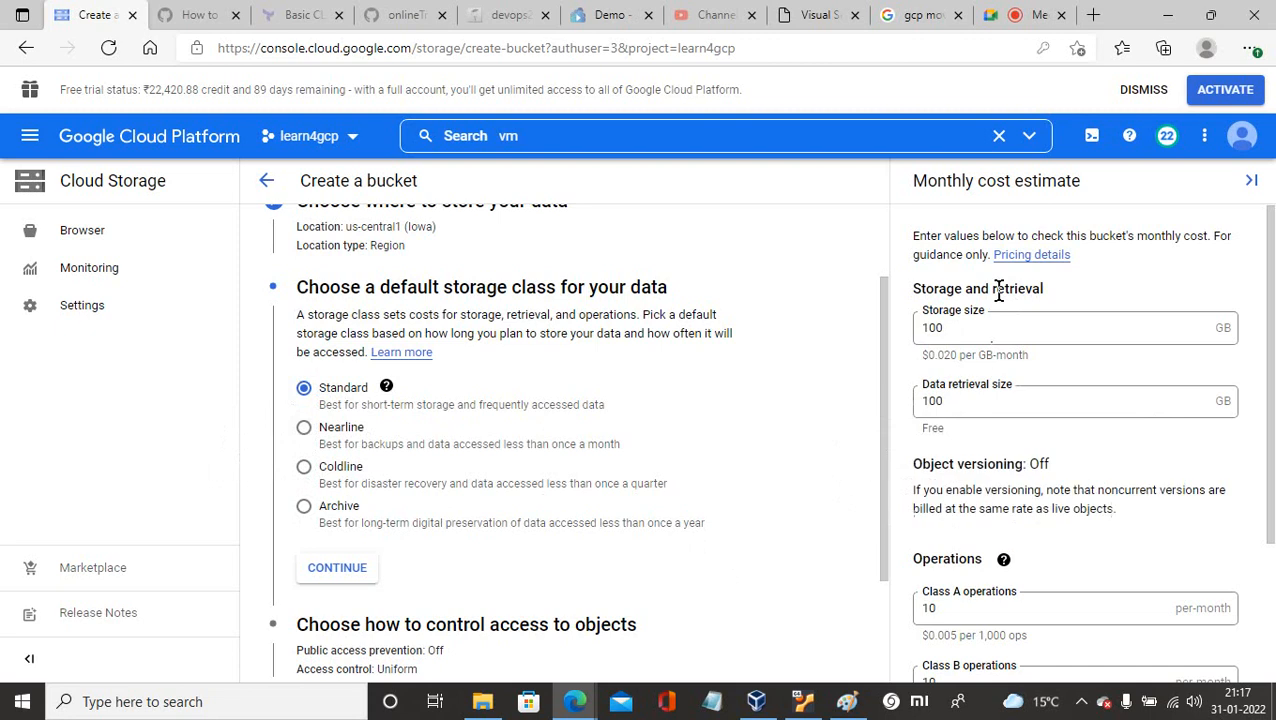
Step: Read the sample operations help, then continue with Standard as the bucket's default storage class
{"action": "left_click", "coordinate": [1003, 559]}
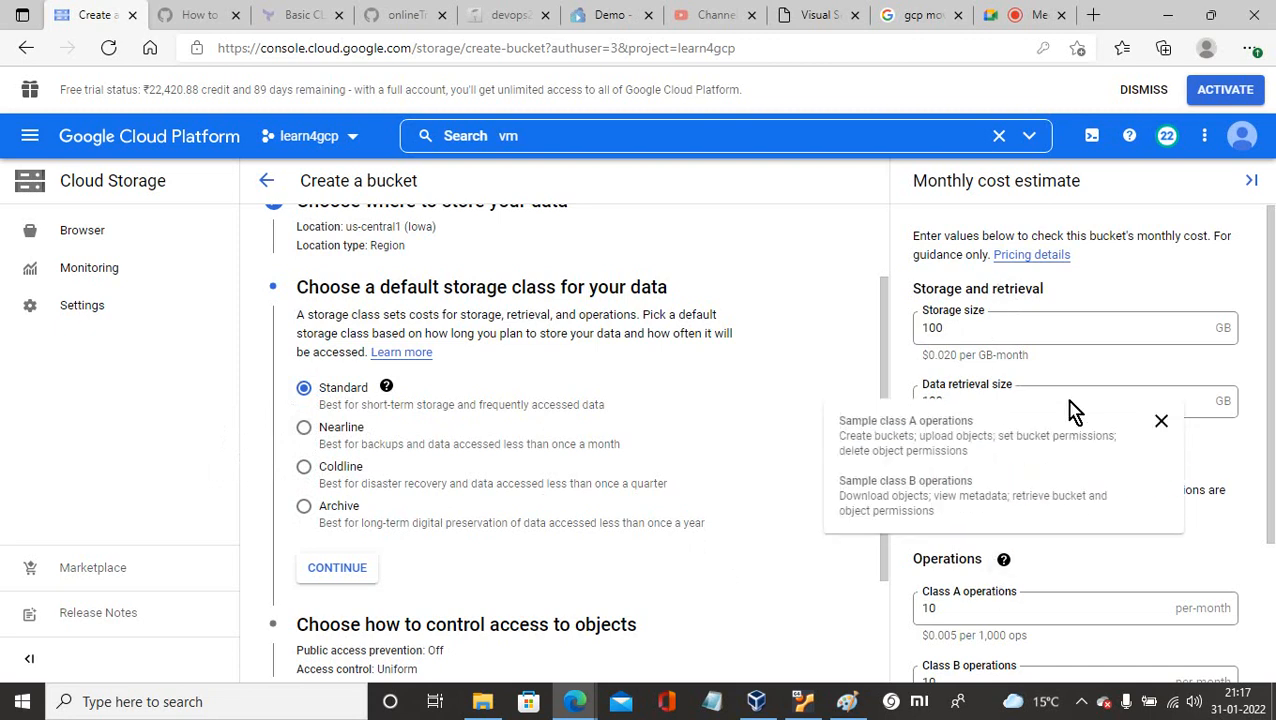
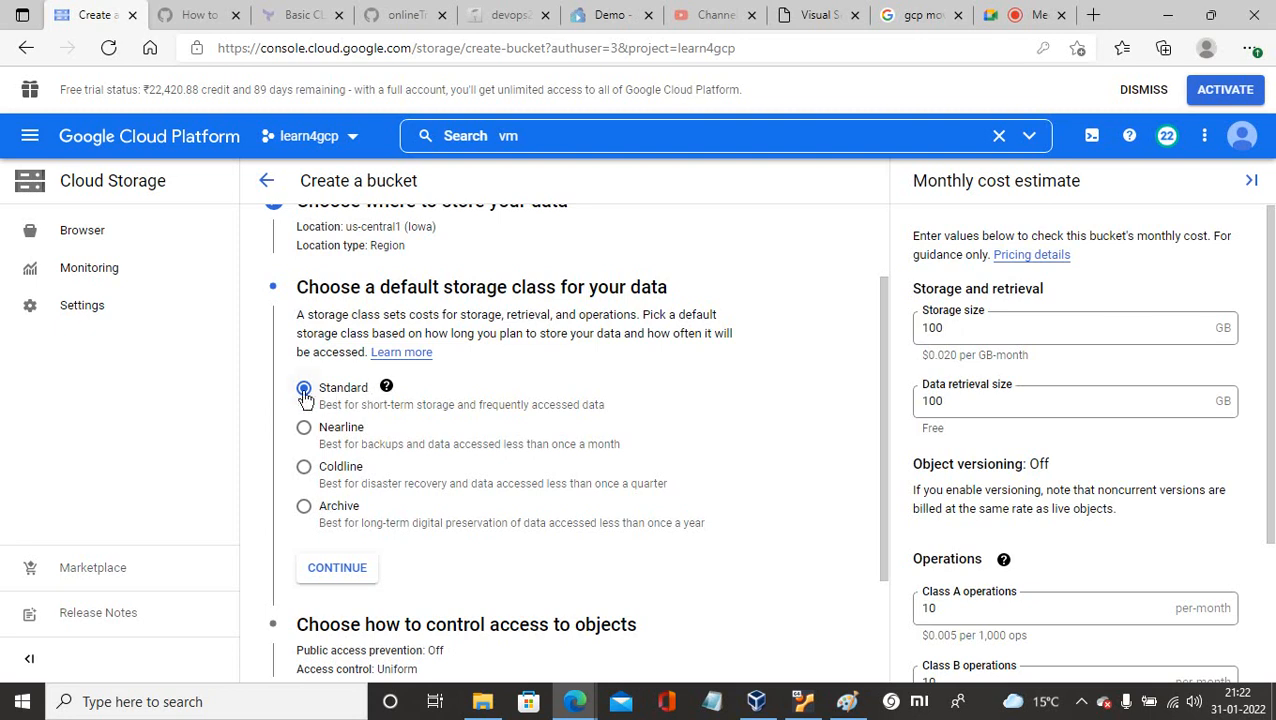
{"action": "mouse_move", "coordinate": [386, 387]}
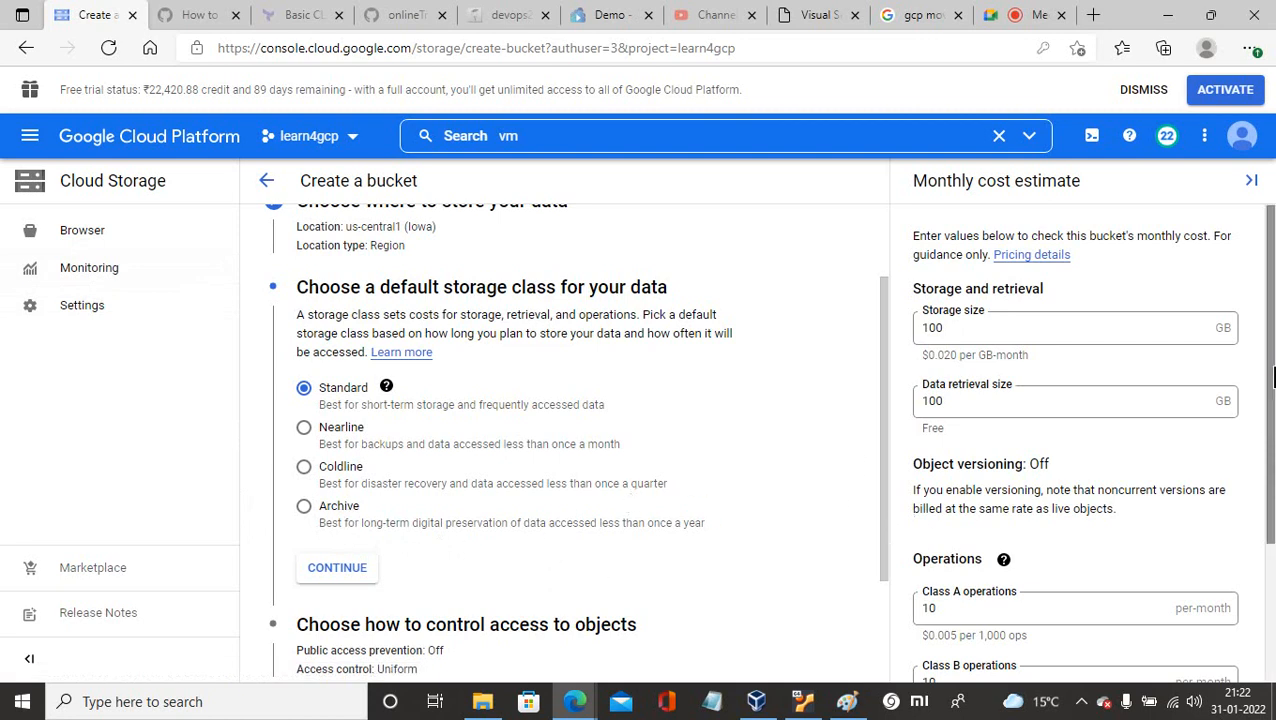
{"action": "mouse_move", "coordinate": [1272, 376]}
{"action": "left_mouse_down"}
{"action": "mouse_move", "coordinate": [1272, 515]}
{"action": "mouse_move", "coordinate": [1270, 387]}
{"action": "left_mouse_up"}
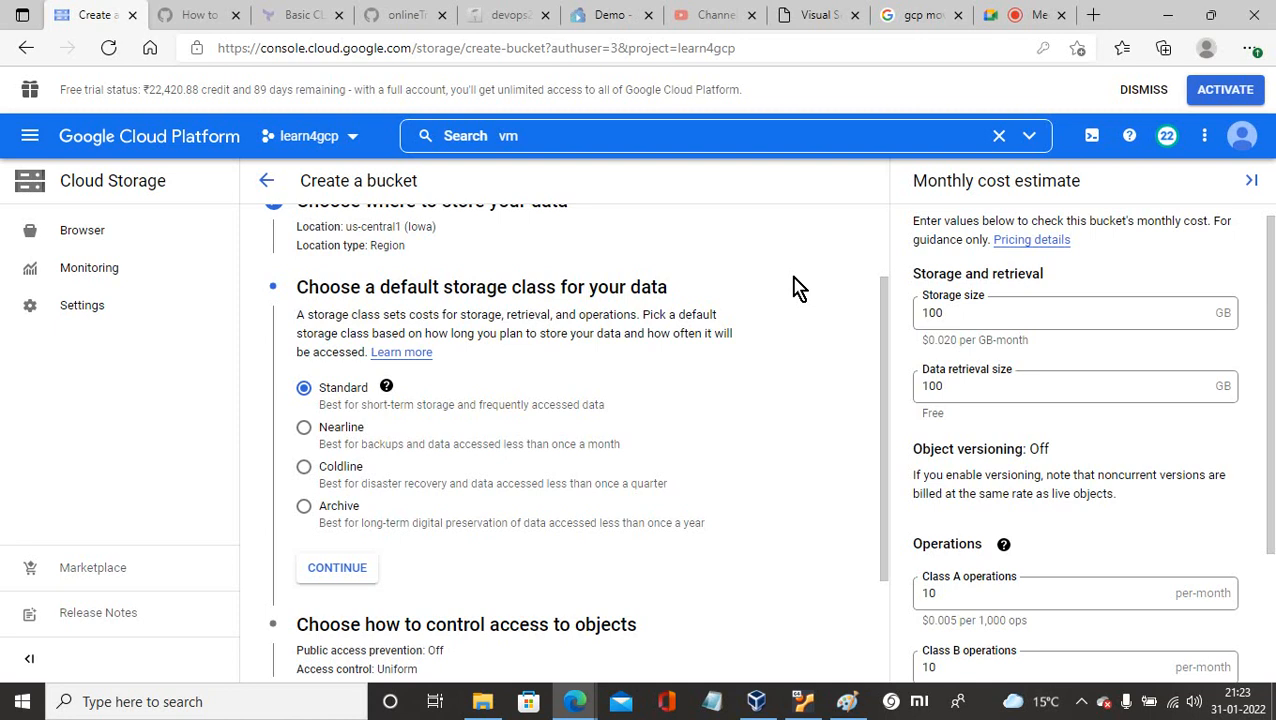
{"action": "left_click", "coordinate": [320, 570]}
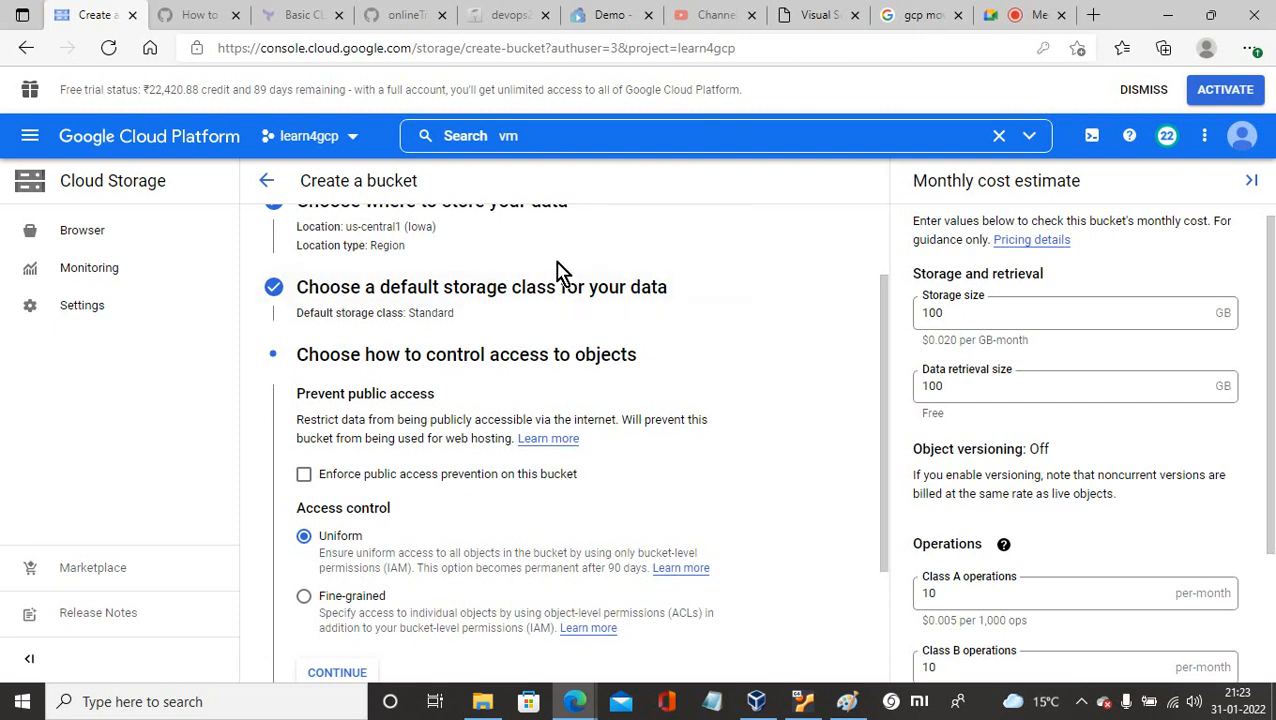
Step: Review the public access and access control options for objects, and look through the console's IAM & Admin entries
{"action": "mouse_move", "coordinate": [1002, 545]}
{"action": "left_click_drag", "start_coordinate": [884, 385], "coordinate": [884, 445]}
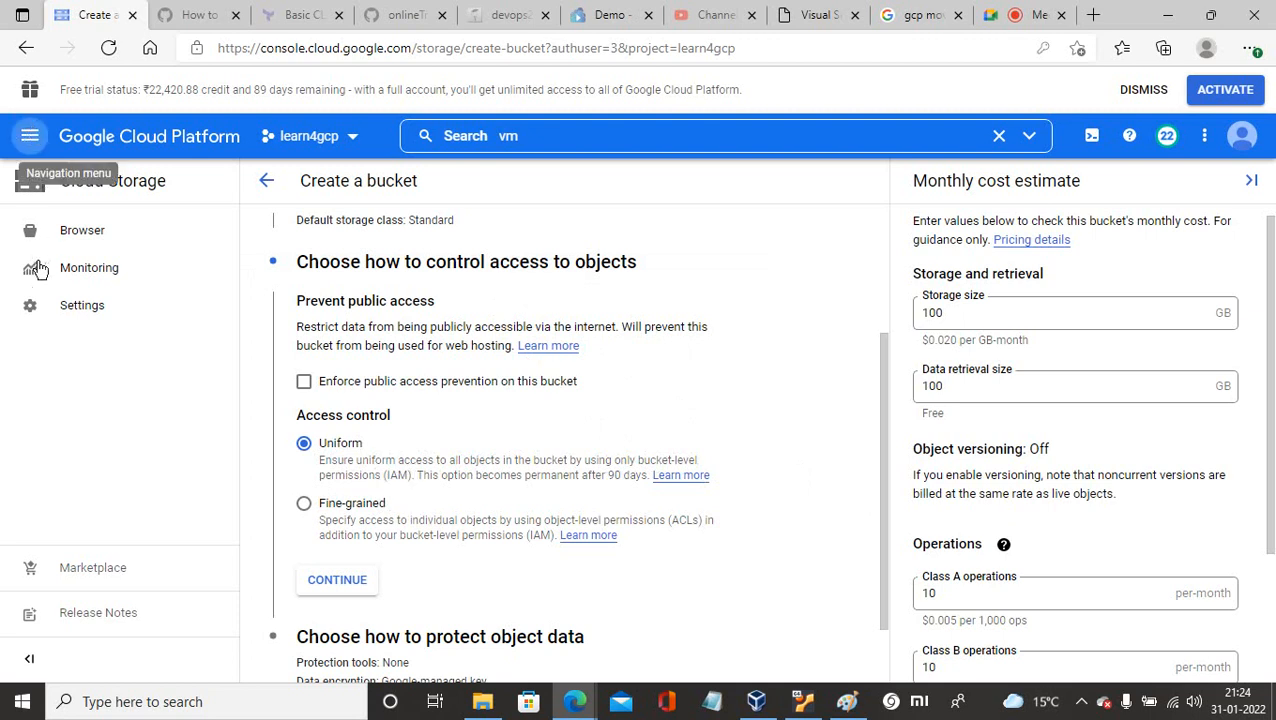
{"action": "left_click", "coordinate": [30, 136]}
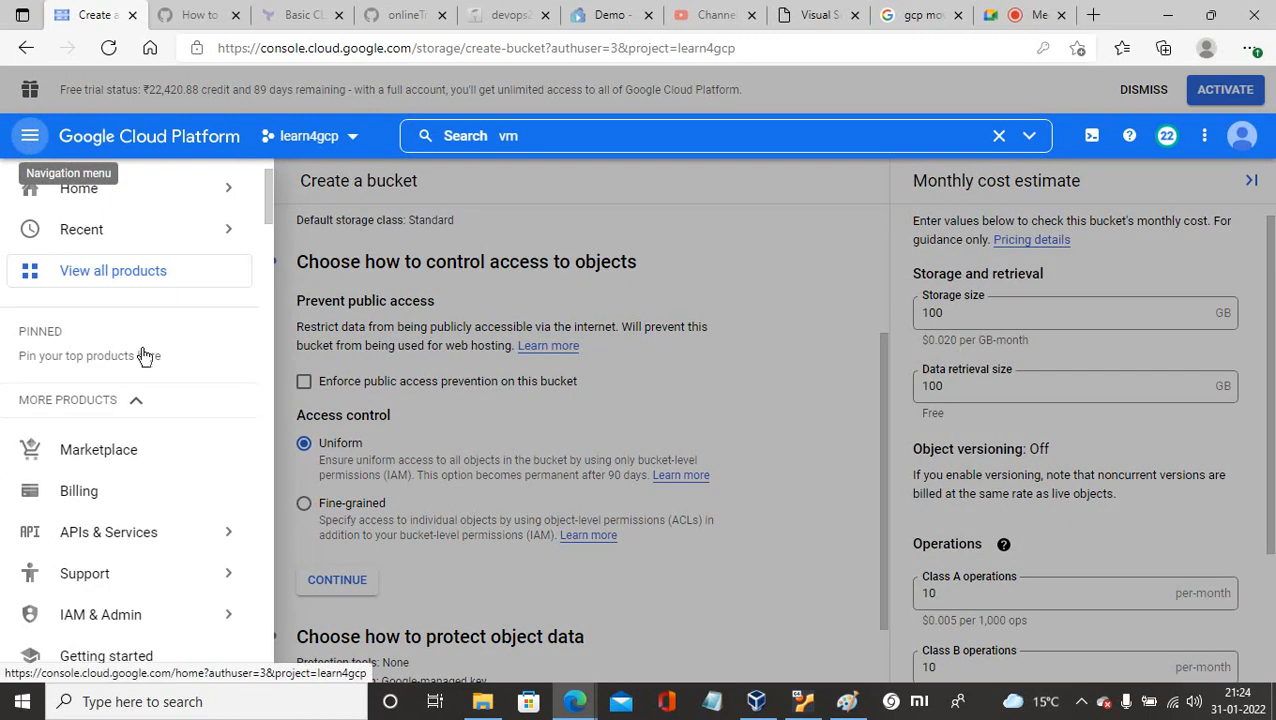
{"action": "mouse_move", "coordinate": [100, 620]}
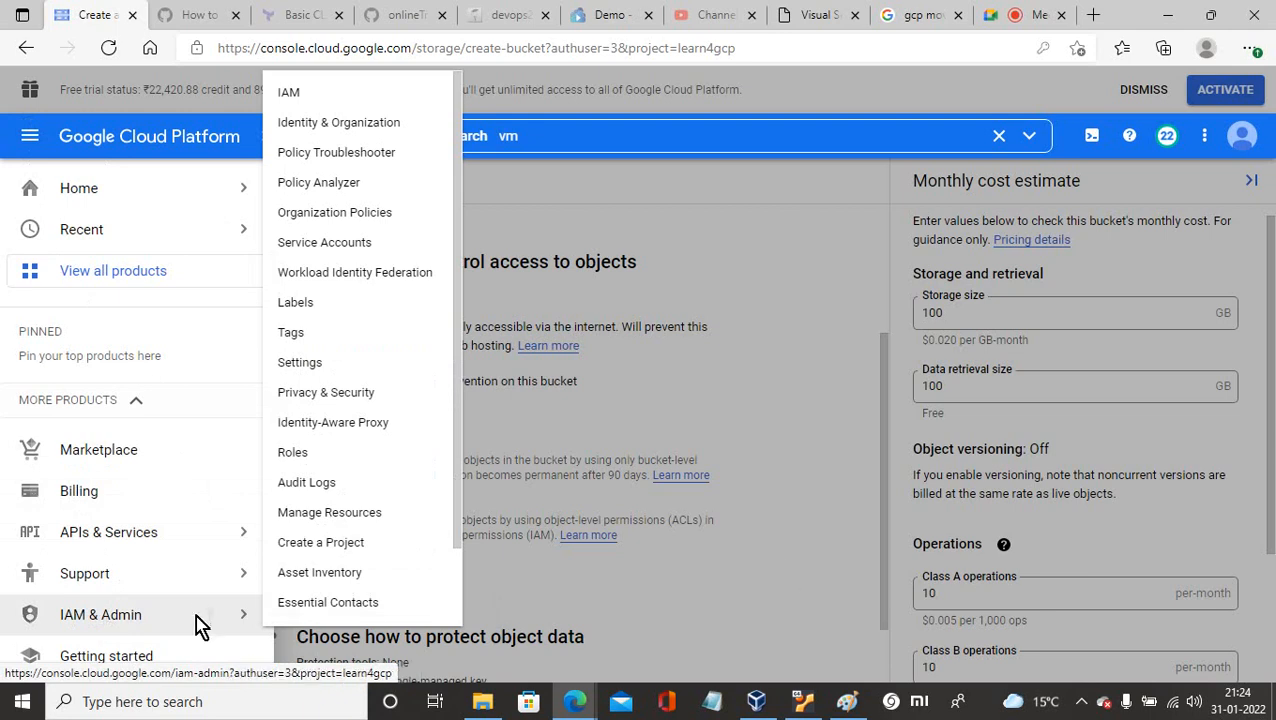
{"action": "left_click", "coordinate": [805, 299]}
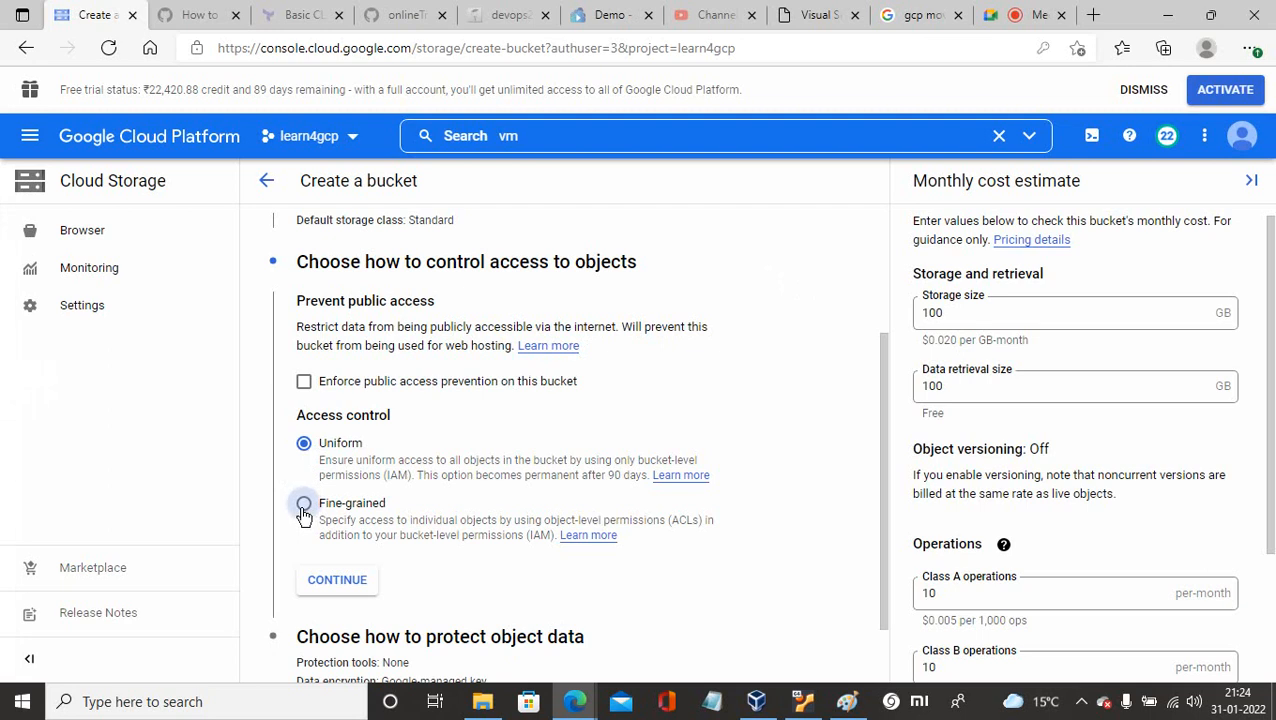
Step: Compare Uniform and Fine-grained access control, choose Fine-grained for the bucket, and continue to the object data protection settings
{"action": "left_click", "coordinate": [303, 505]}
{"action": "left_click", "coordinate": [303, 447]}
{"action": "left_click", "coordinate": [302, 503]}
{"action": "left_click", "coordinate": [340, 582]}
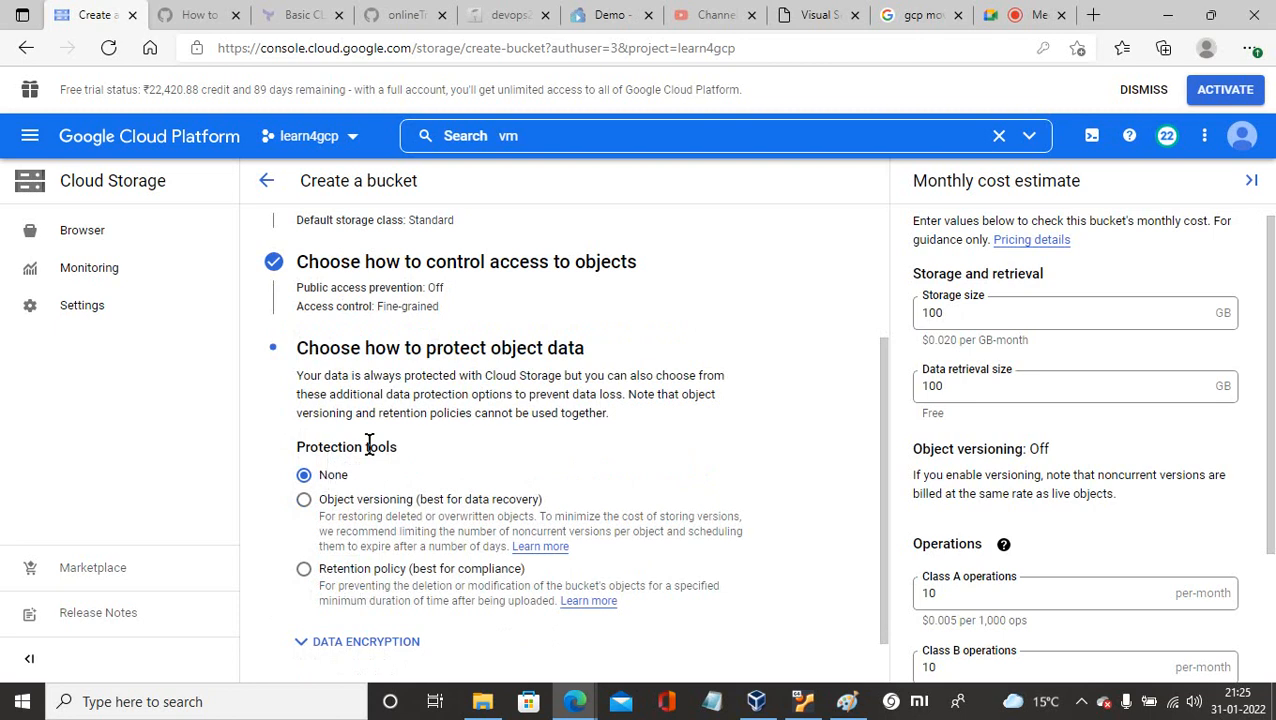
Step: Try object versioning with noncurrent versions expiring after 14 and then 7 days, and switch the protection tool back to None
{"action": "left_click", "coordinate": [303, 499]}
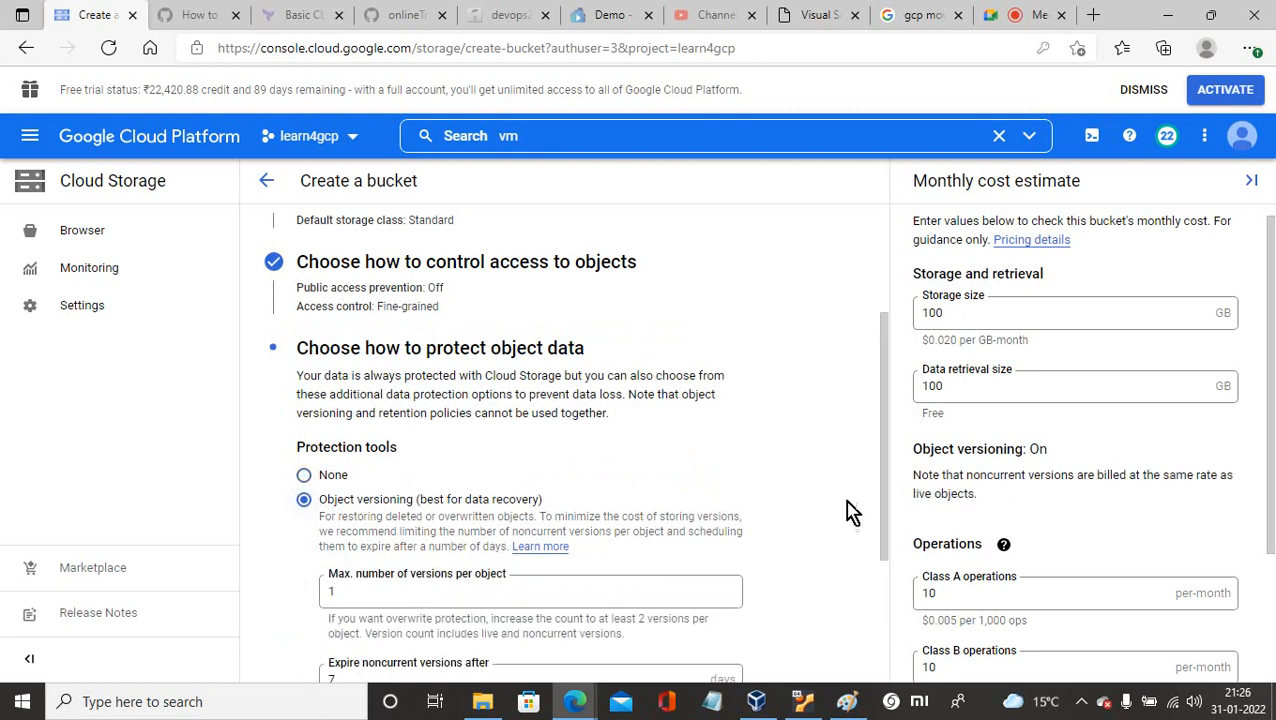
{"action": "left_click_drag", "start_coordinate": [884, 476], "coordinate": [883, 555]}
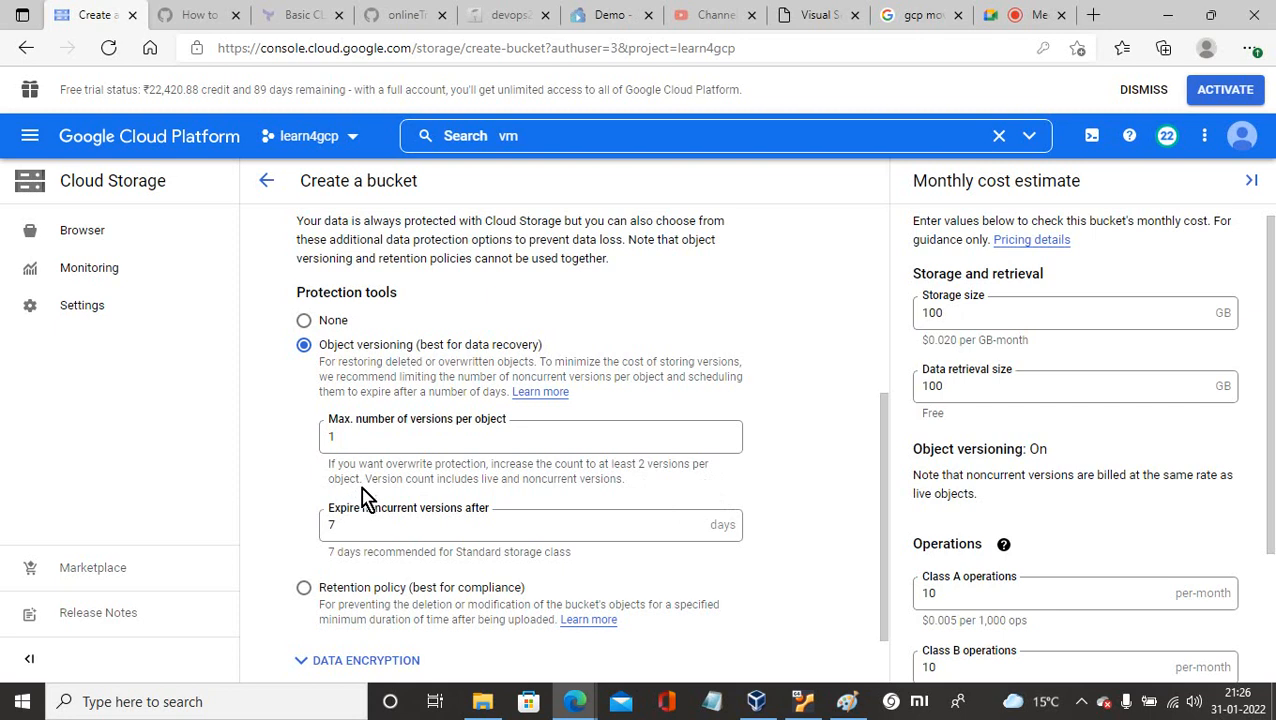
{"action": "left_click_drag", "start_coordinate": [338, 532], "coordinate": [320, 537]}
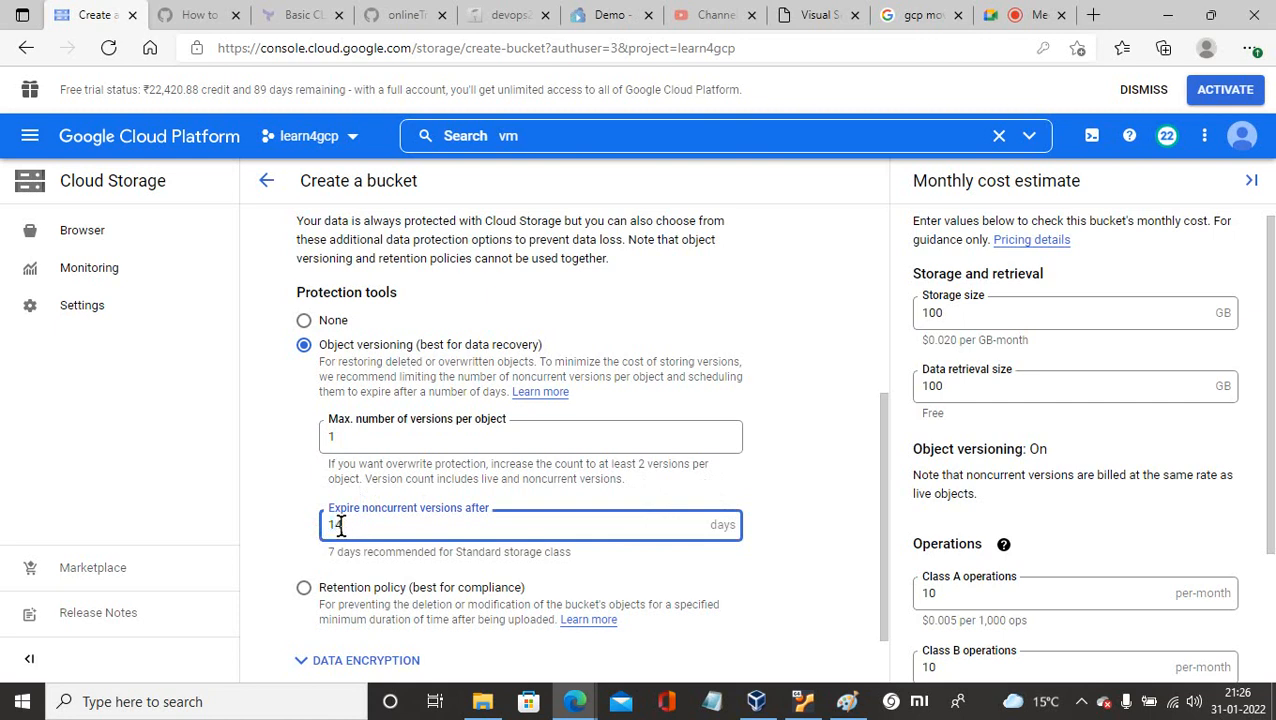
{"action": "left_click", "coordinate": [826, 481]}
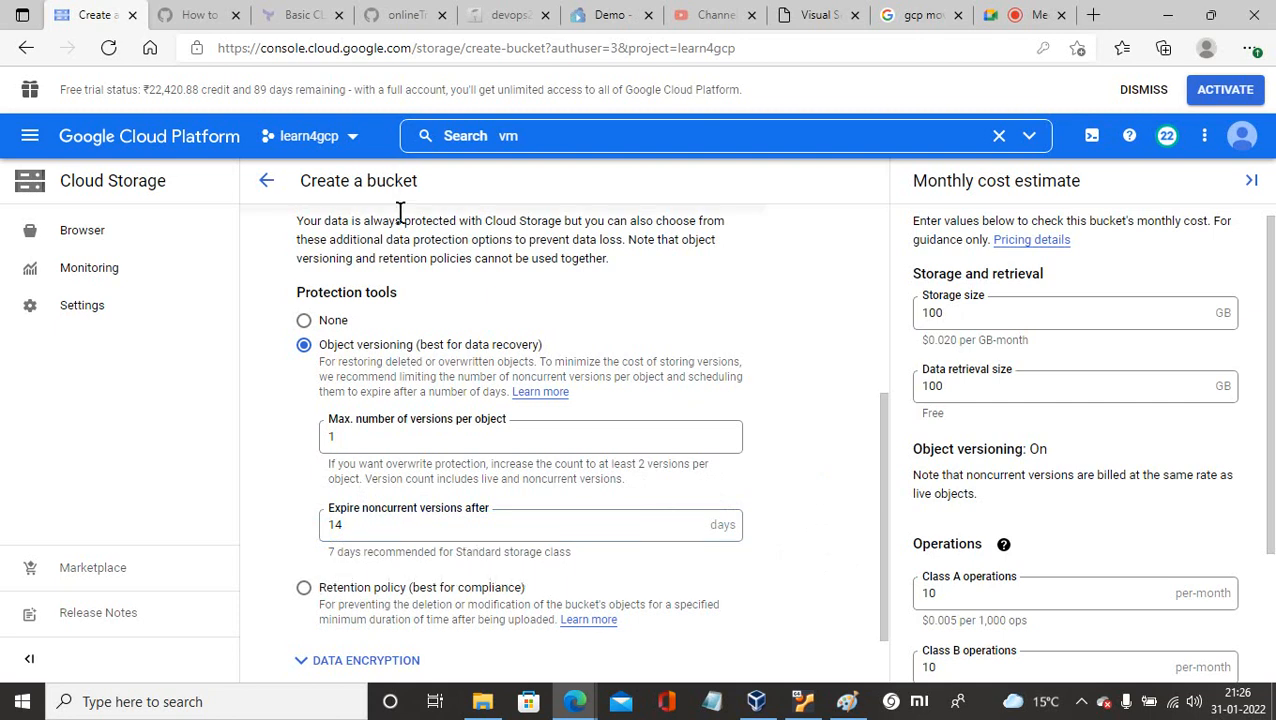
{"action": "double_click", "coordinate": [350, 522]}
{"action": "type", "text": "7"}
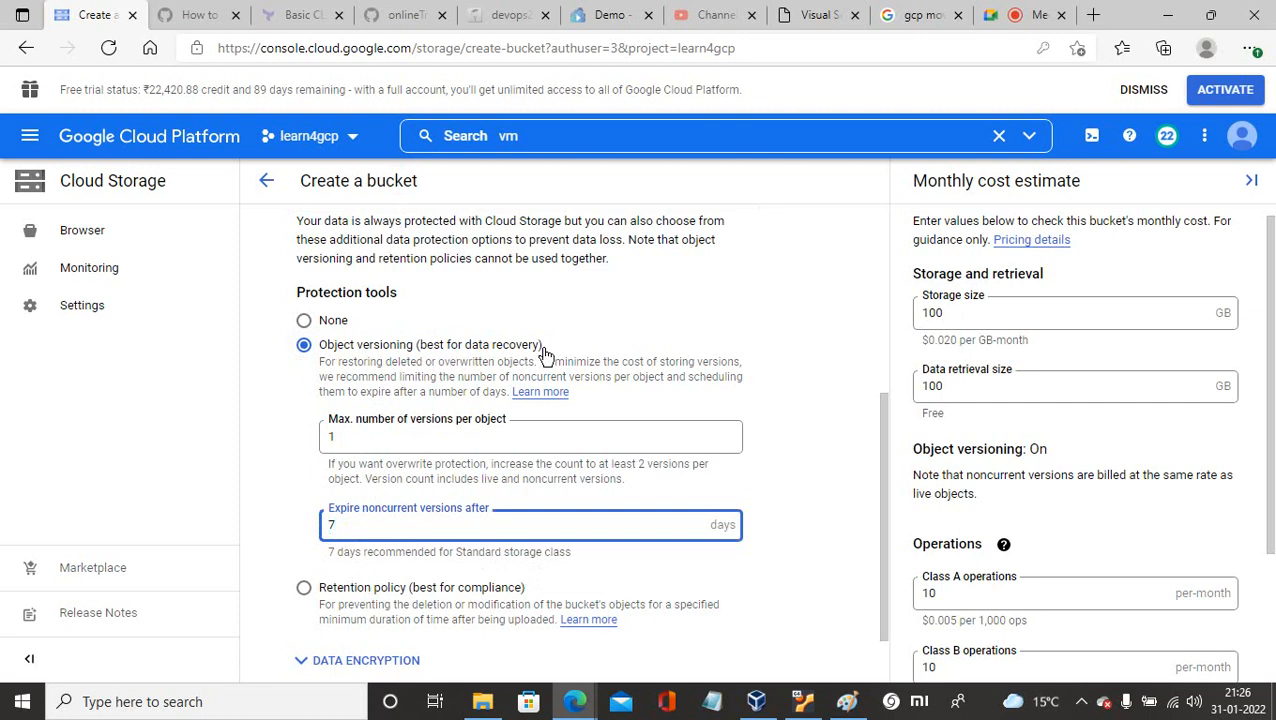
{"action": "left_click", "coordinate": [304, 320]}
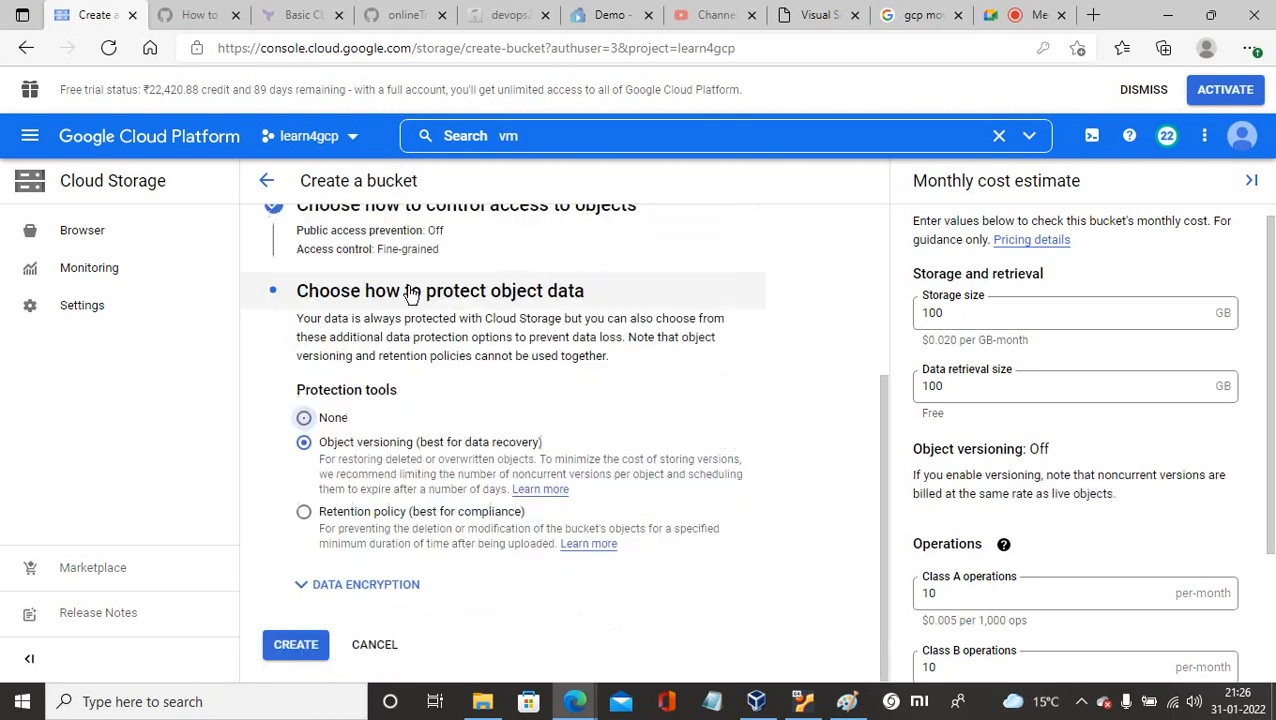
Step: Try a retention policy that retains the bucket's objects for 2 days
{"action": "left_click", "coordinate": [304, 515]}
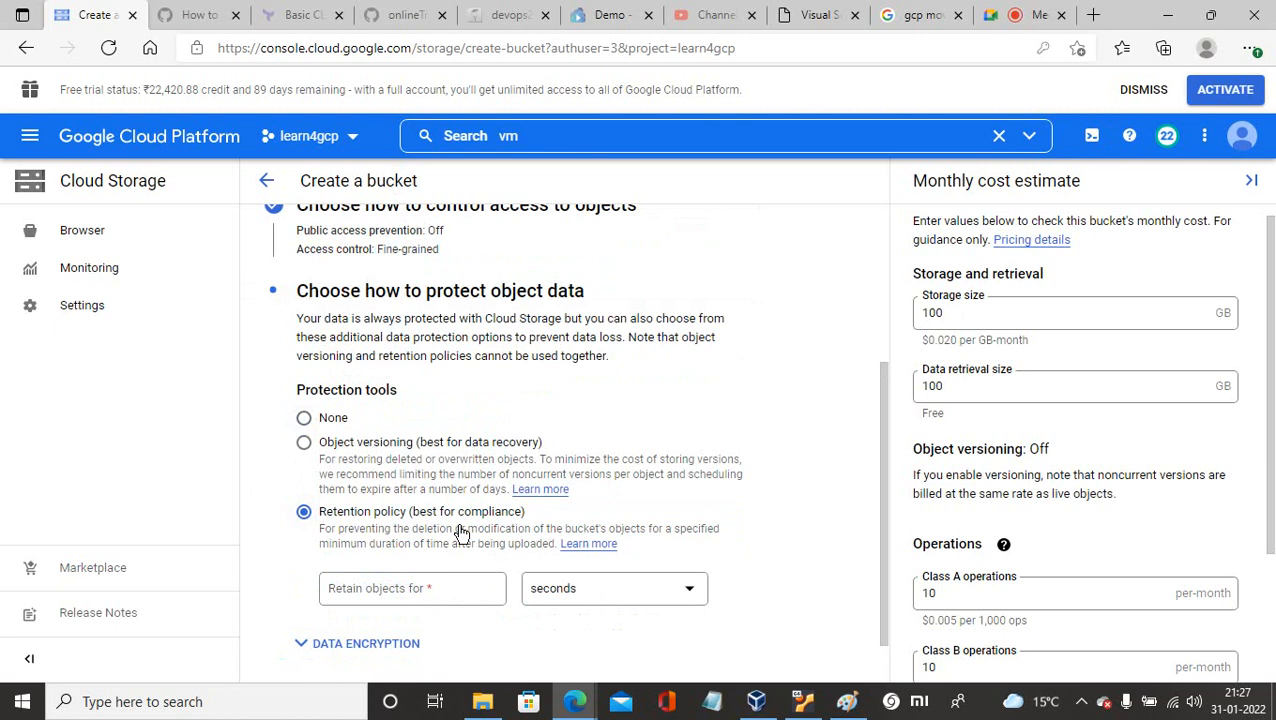
{"action": "left_click", "coordinate": [423, 588]}
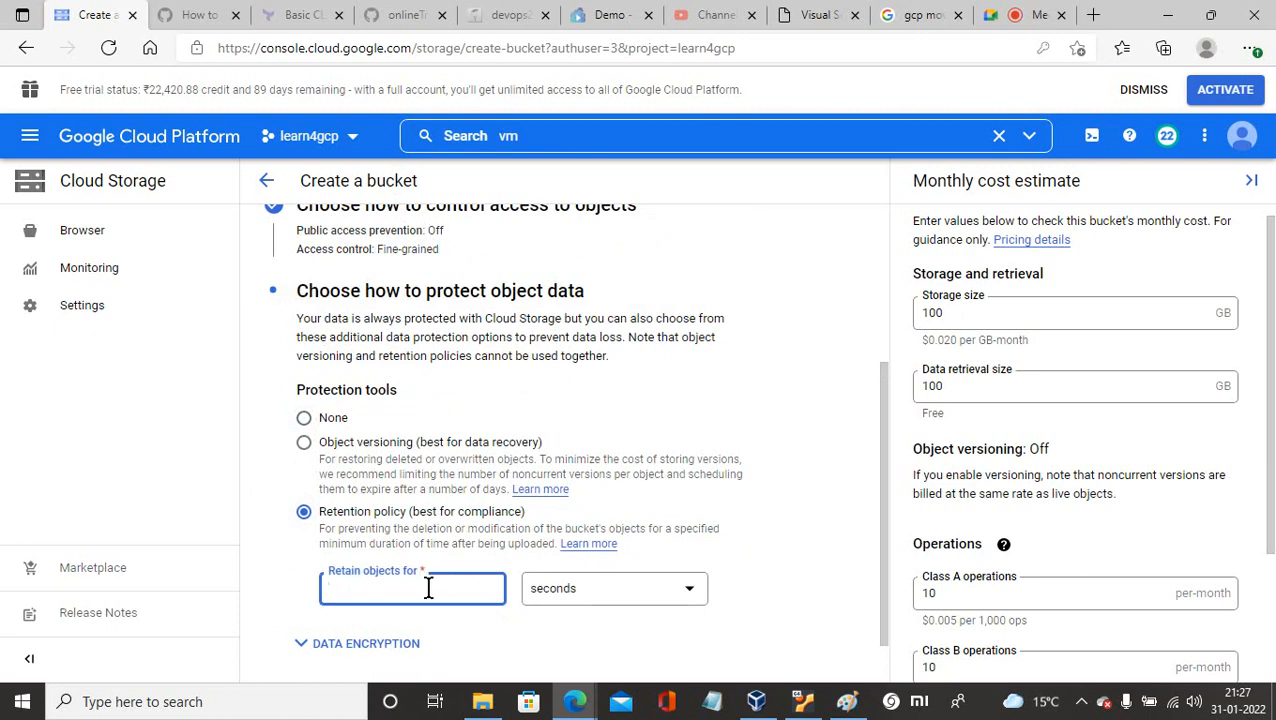
{"action": "left_click", "coordinate": [689, 590]}
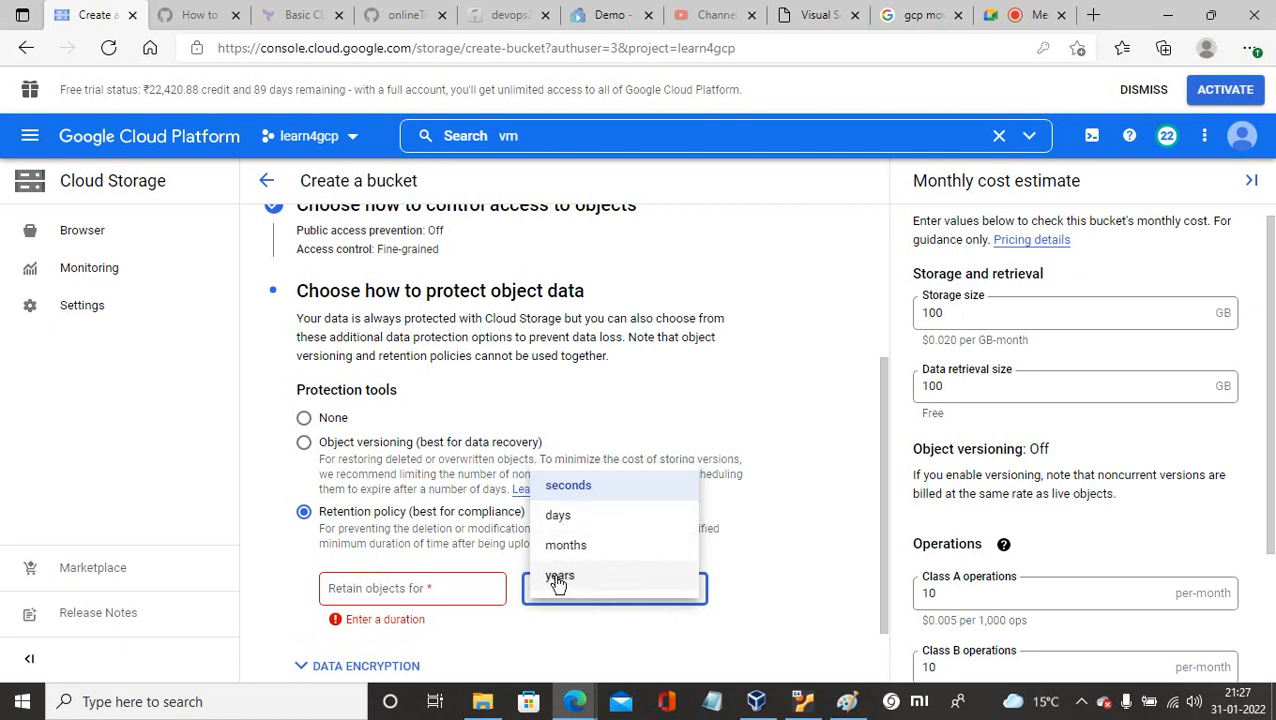
{"action": "left_click", "coordinate": [470, 628]}
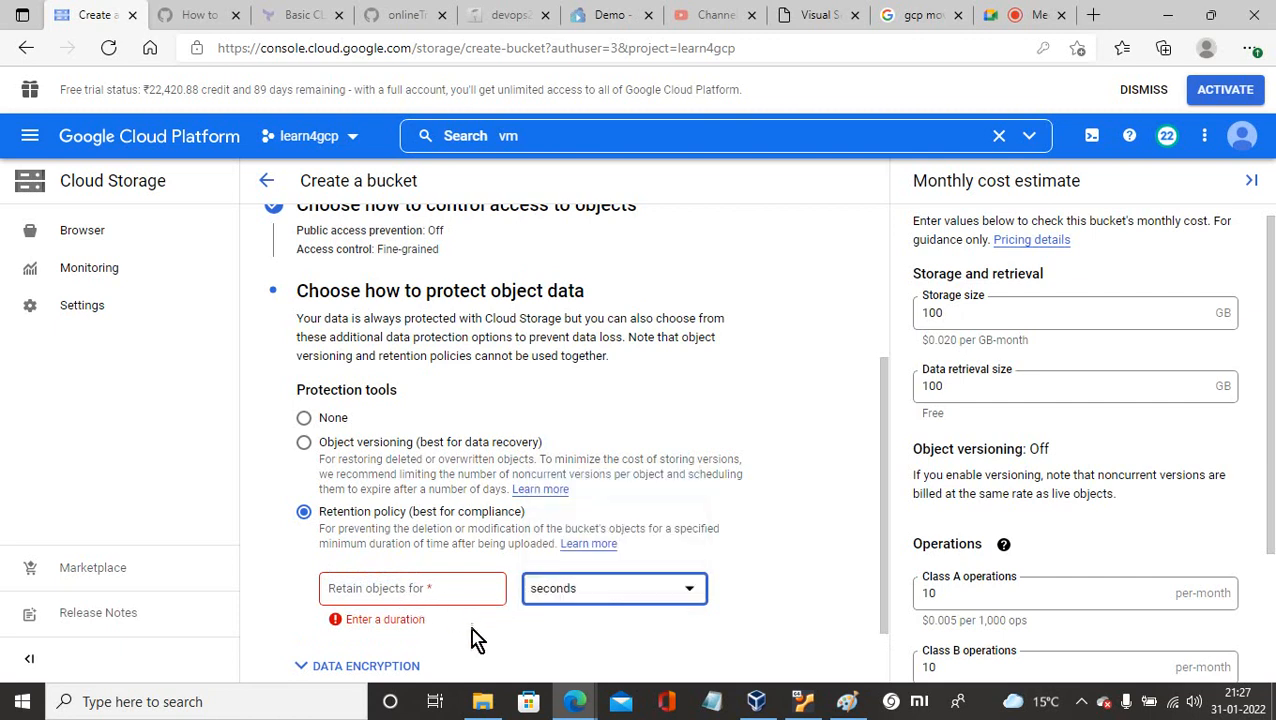
{"action": "left_click", "coordinate": [400, 591]}
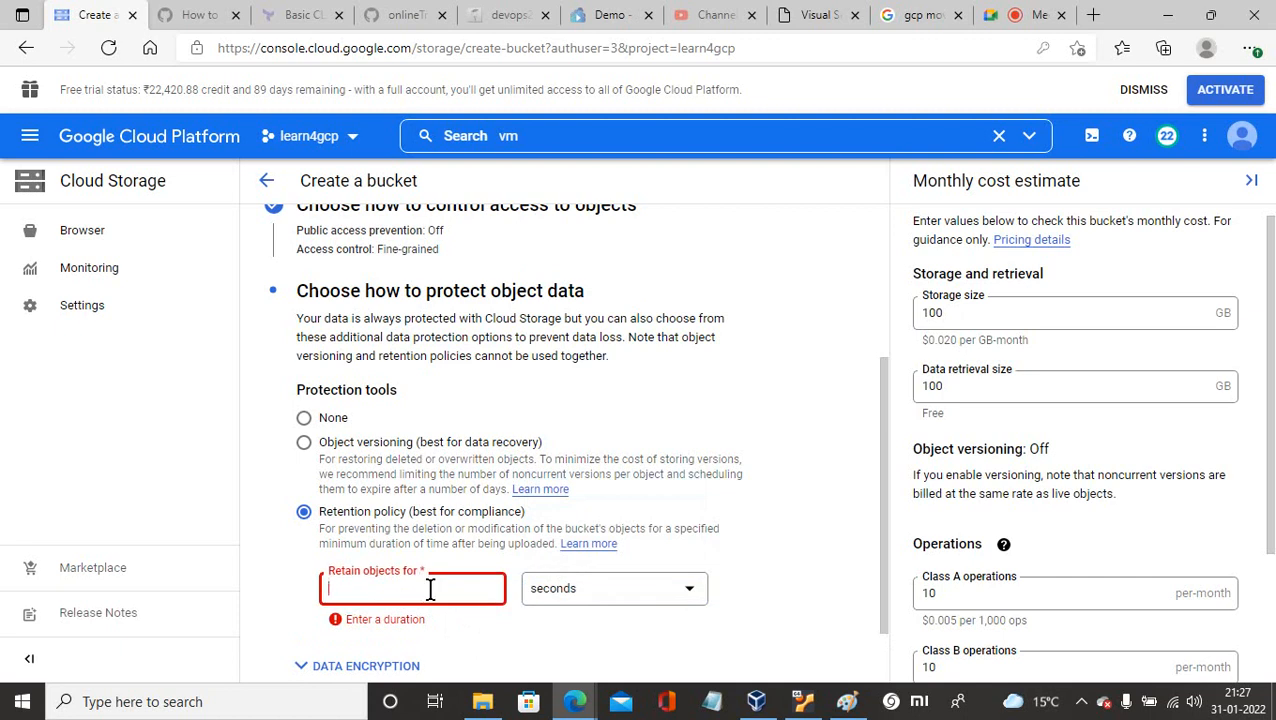
{"action": "type", "text": "2"}
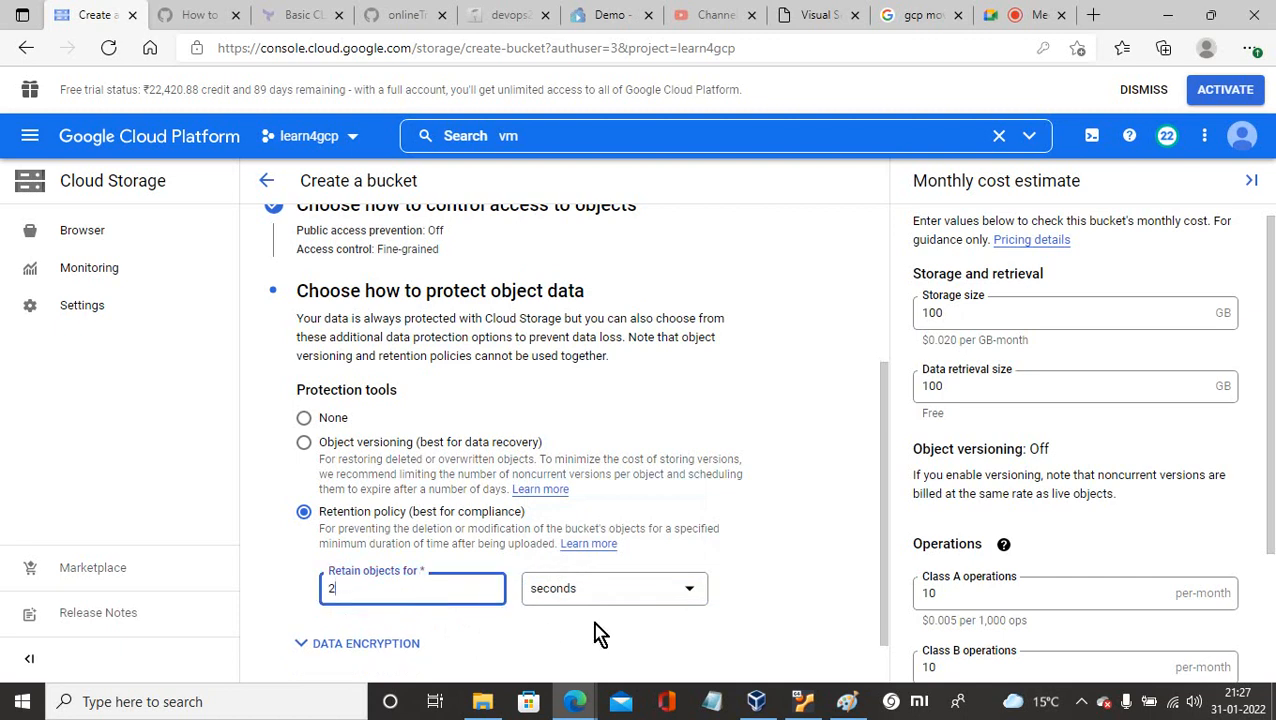
{"action": "left_click", "coordinate": [686, 597]}
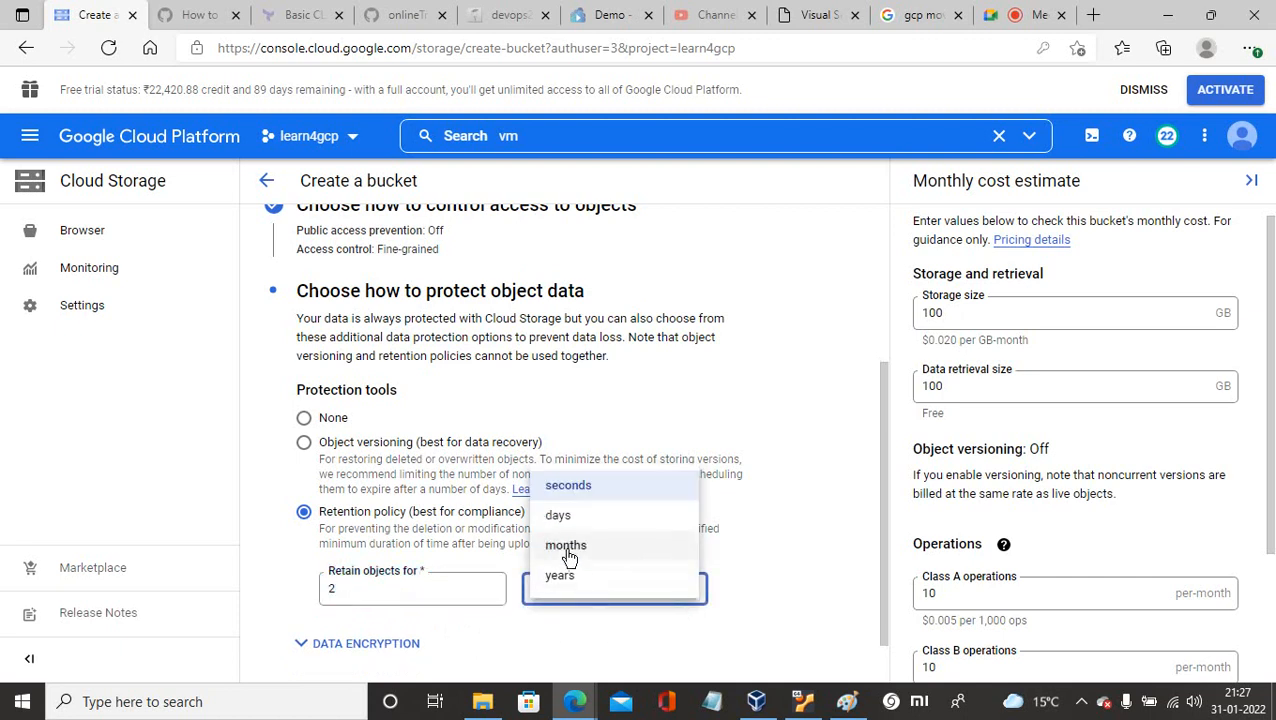
{"action": "left_click", "coordinate": [560, 516]}
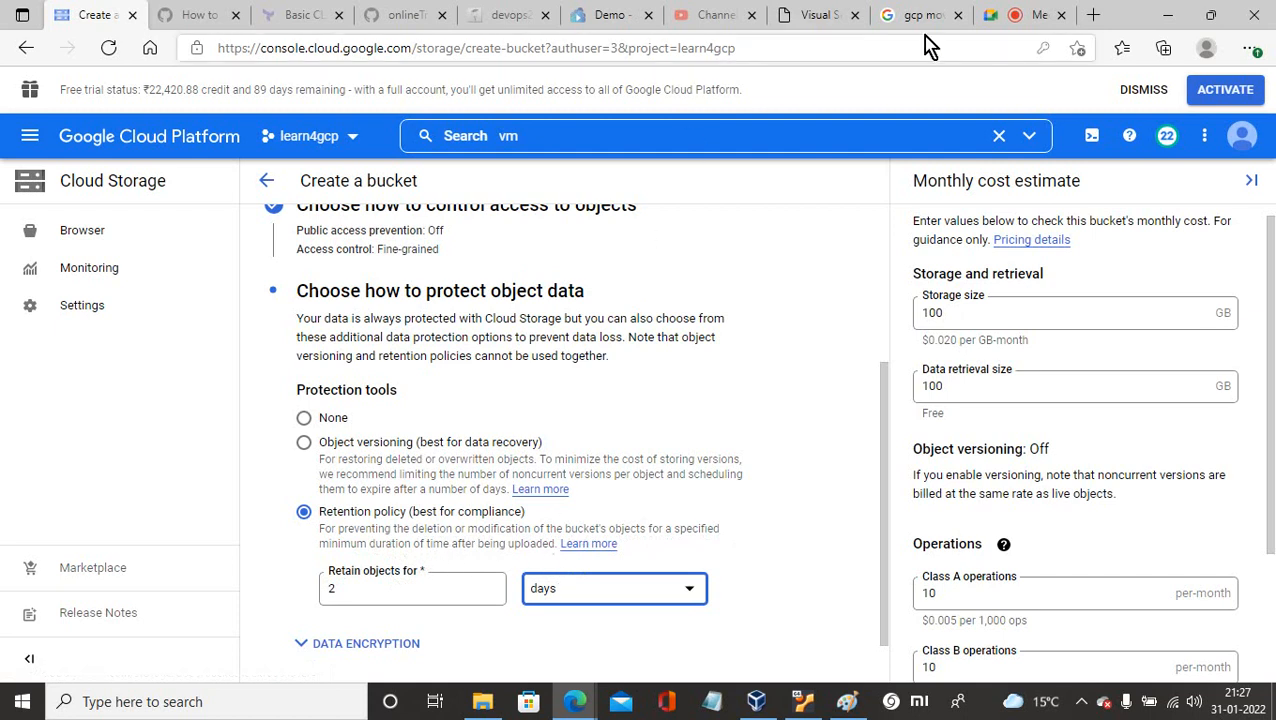
Step: Switch to the Google Meet call, admit the waiting participant, and return to the bucket creation page
{"action": "left_click", "coordinate": [1052, 15]}
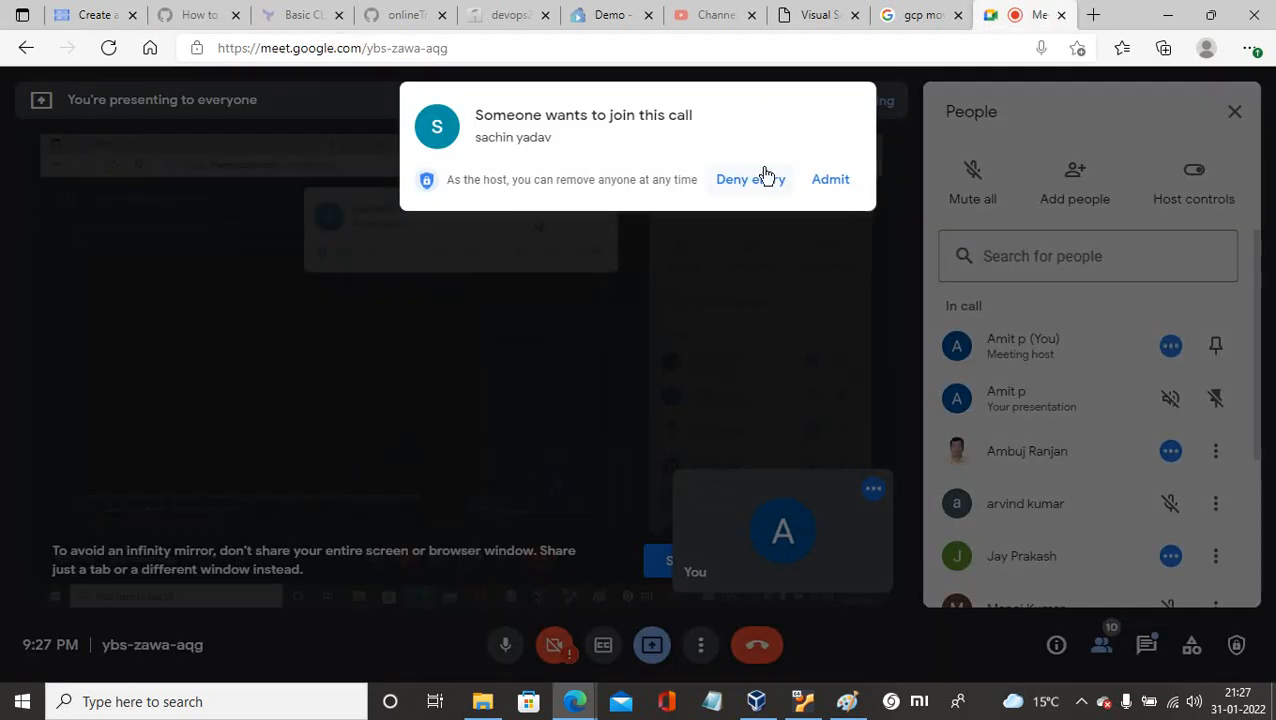
{"action": "left_click", "coordinate": [829, 187]}
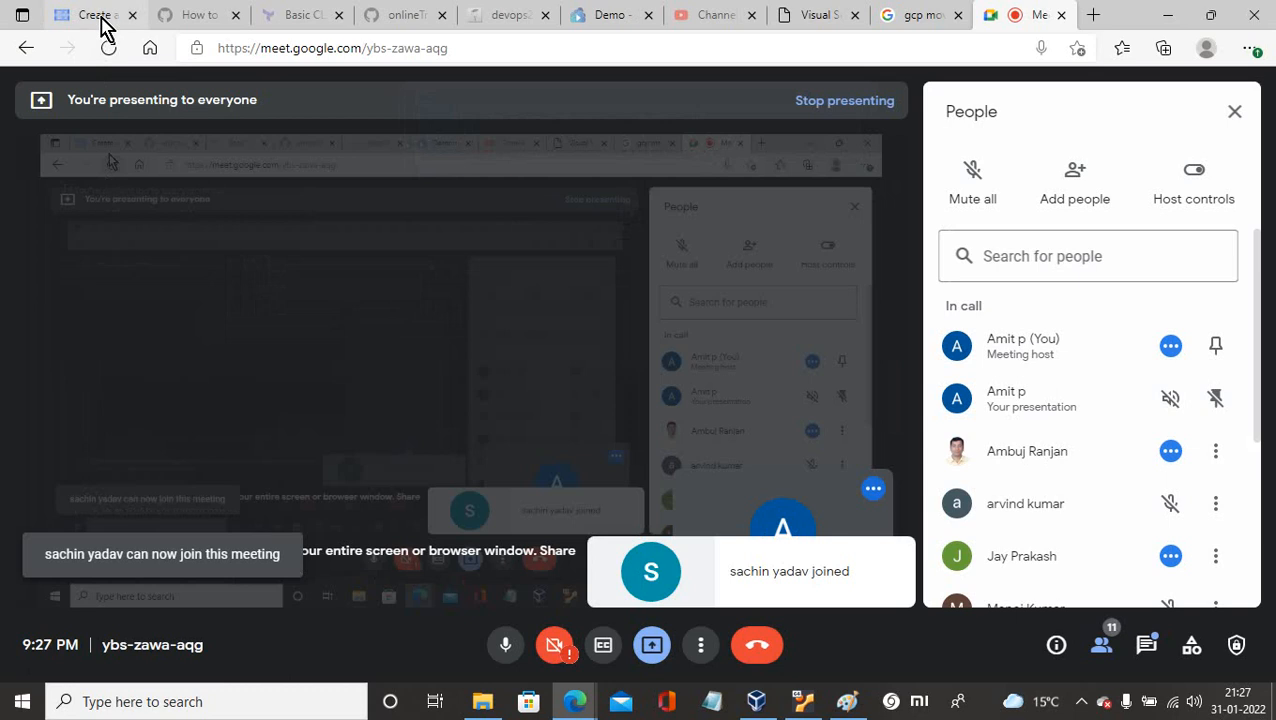
{"action": "left_click", "coordinate": [100, 15]}
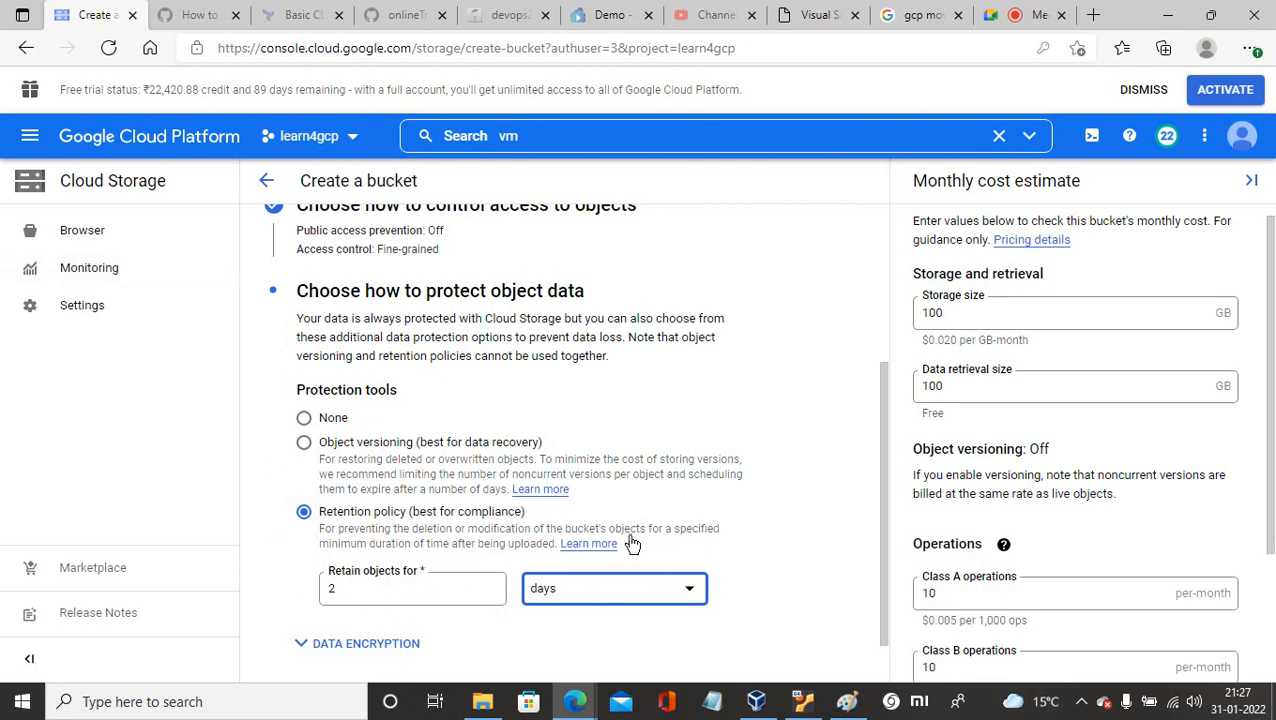
Step: Set the bucket's protection tools to None and create the bucket
{"action": "left_click", "coordinate": [304, 420]}
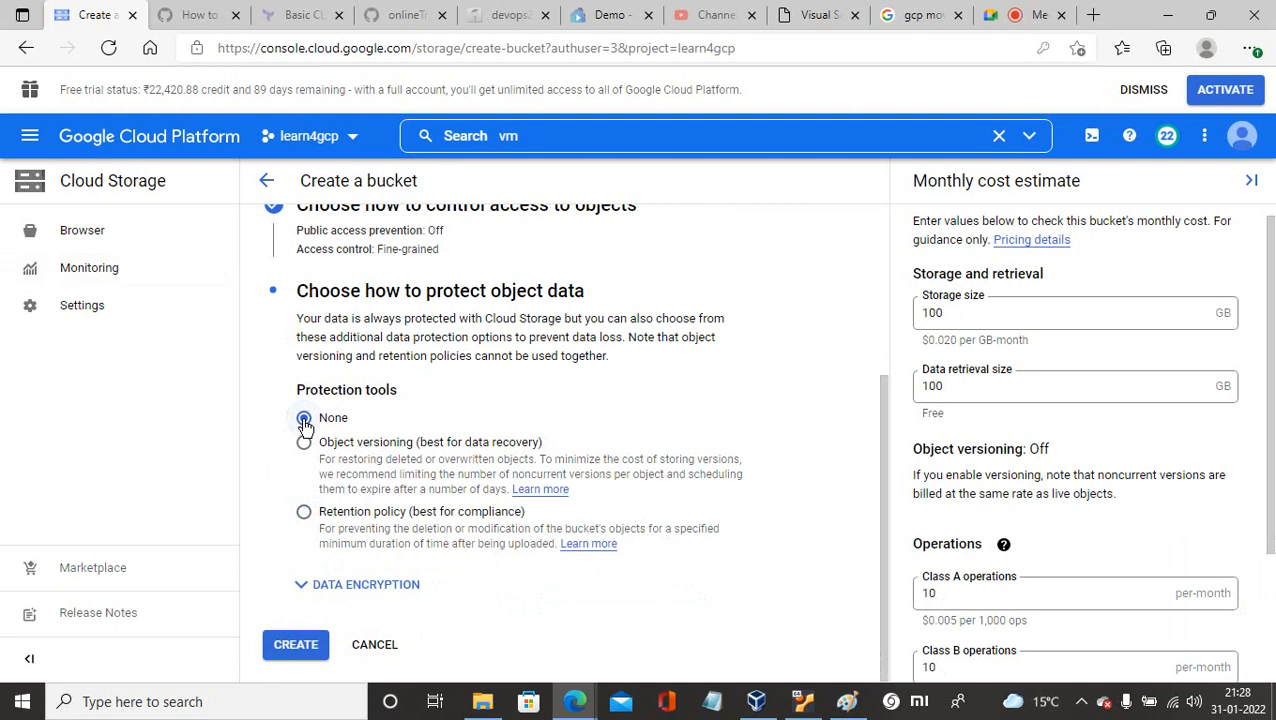
{"action": "left_click", "coordinate": [1086, 705]}
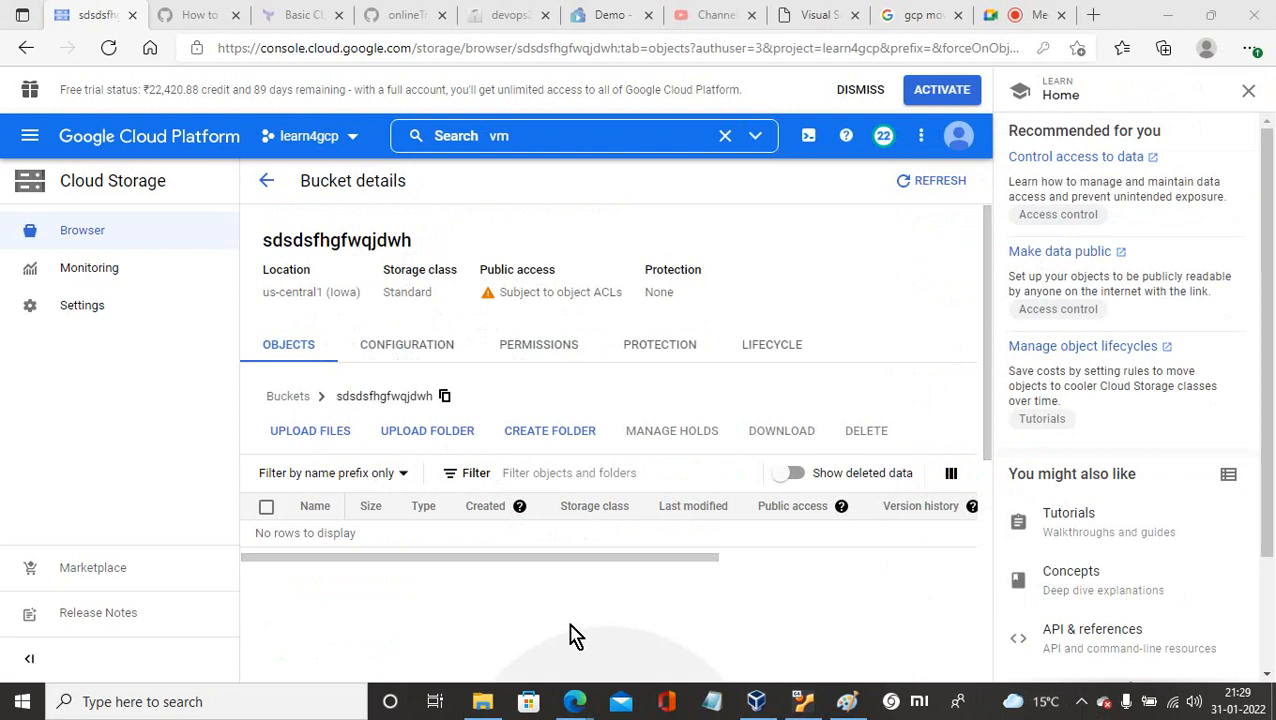
{"action": "left_click", "coordinate": [1081, 703]}
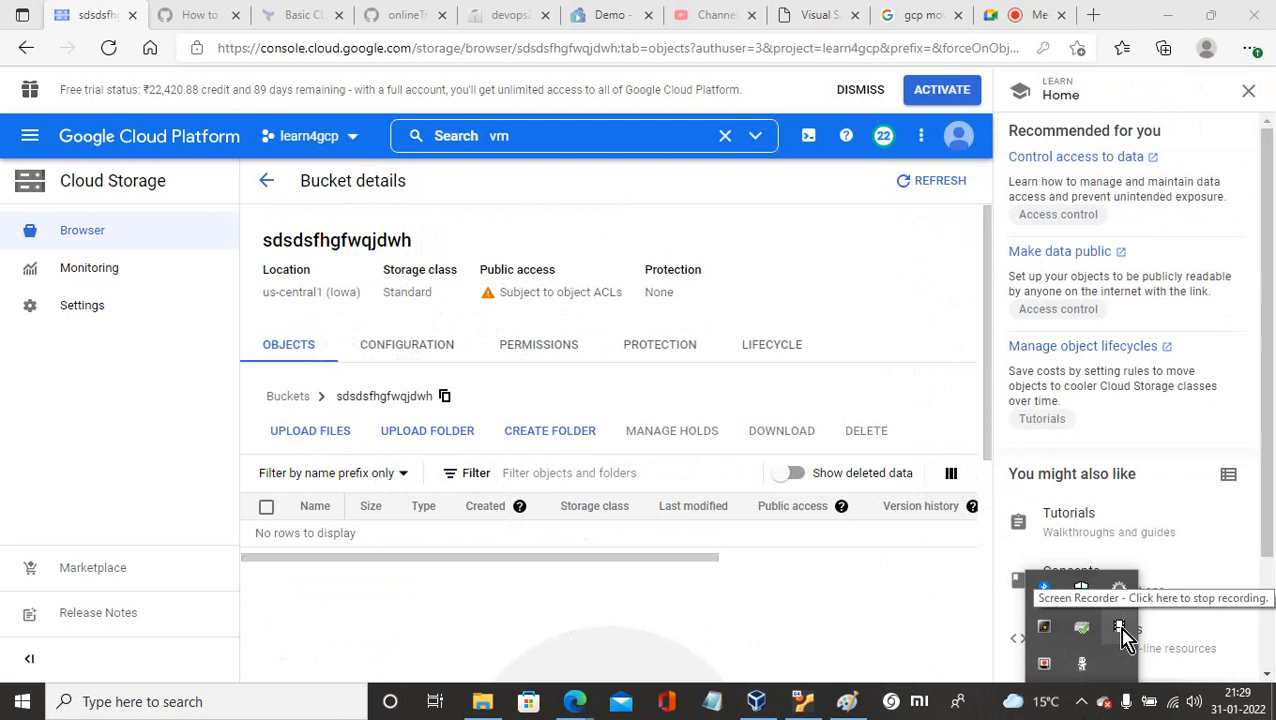